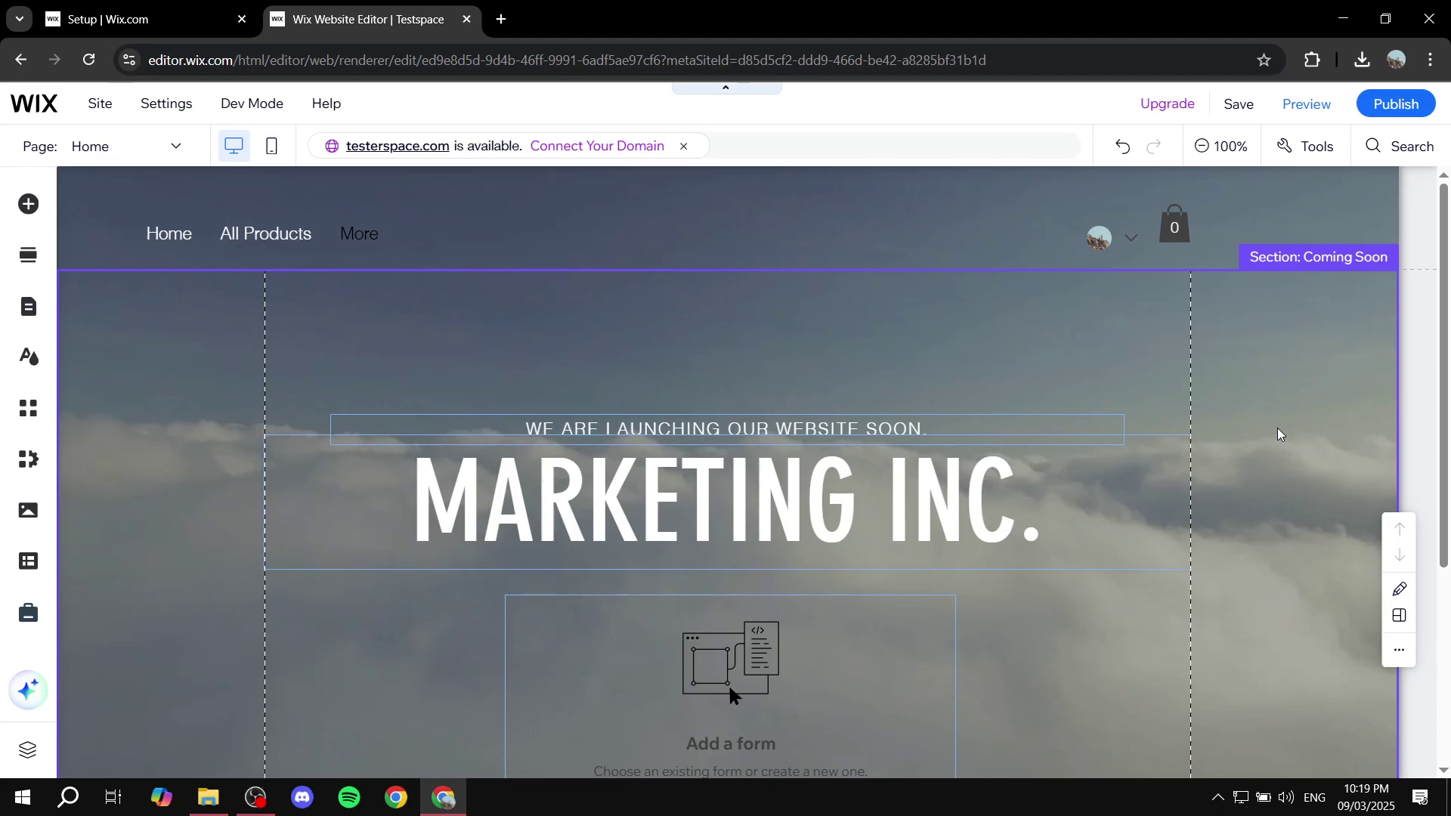
Visit the Home page of the Testspace site dashboard and return to the website editor.
click(1277, 428)
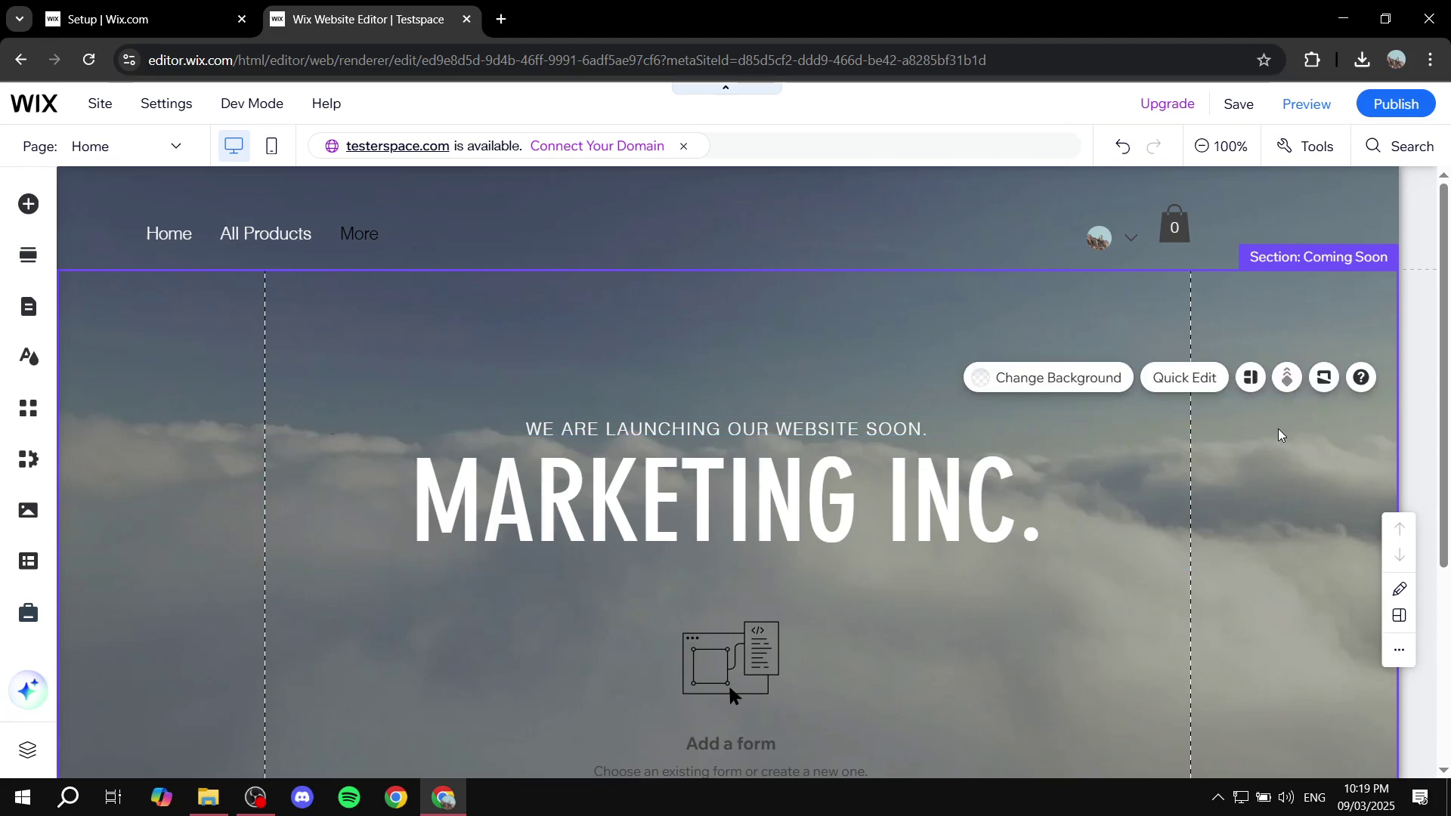
click(173, 19)
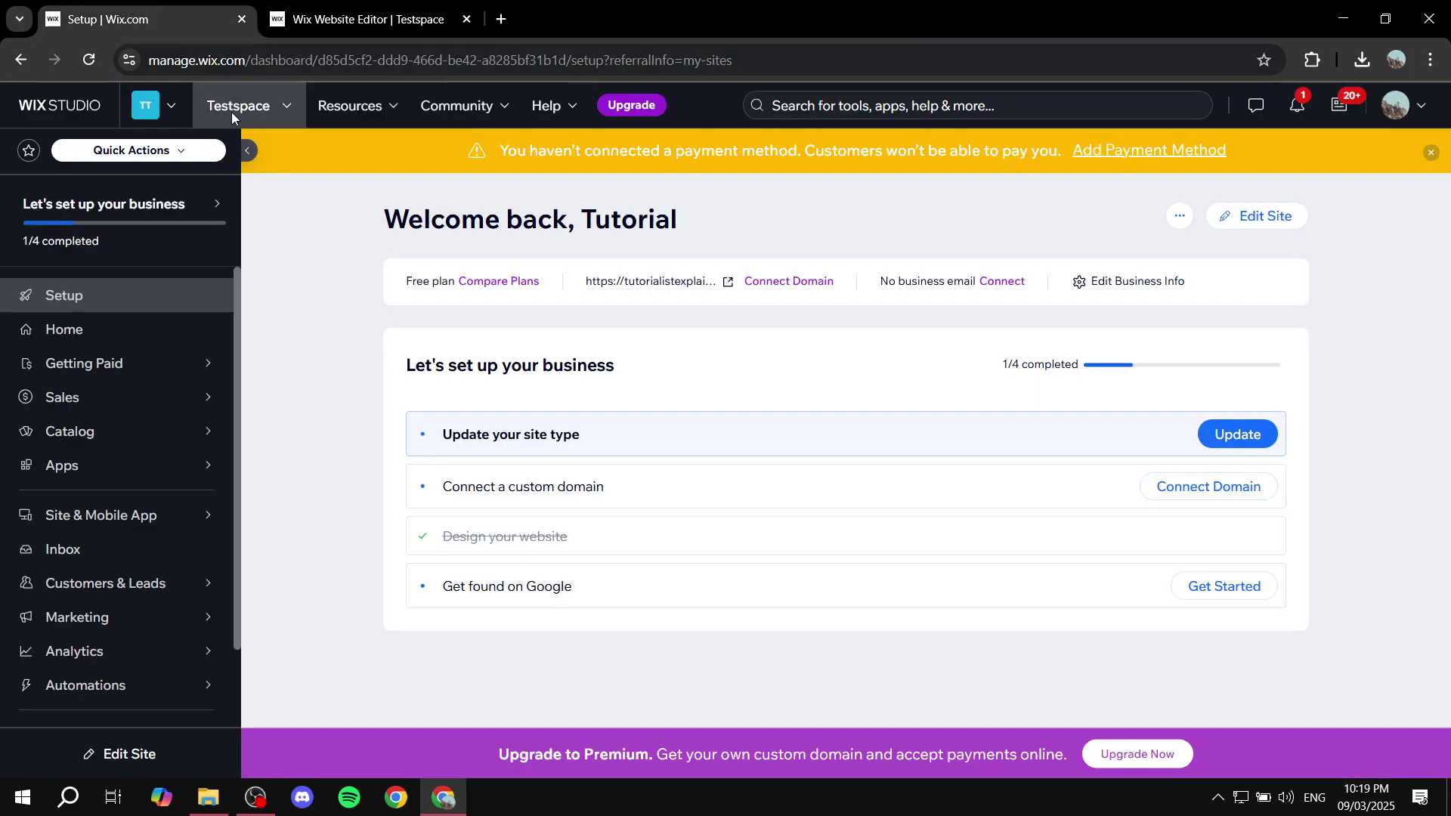
click(81, 327)
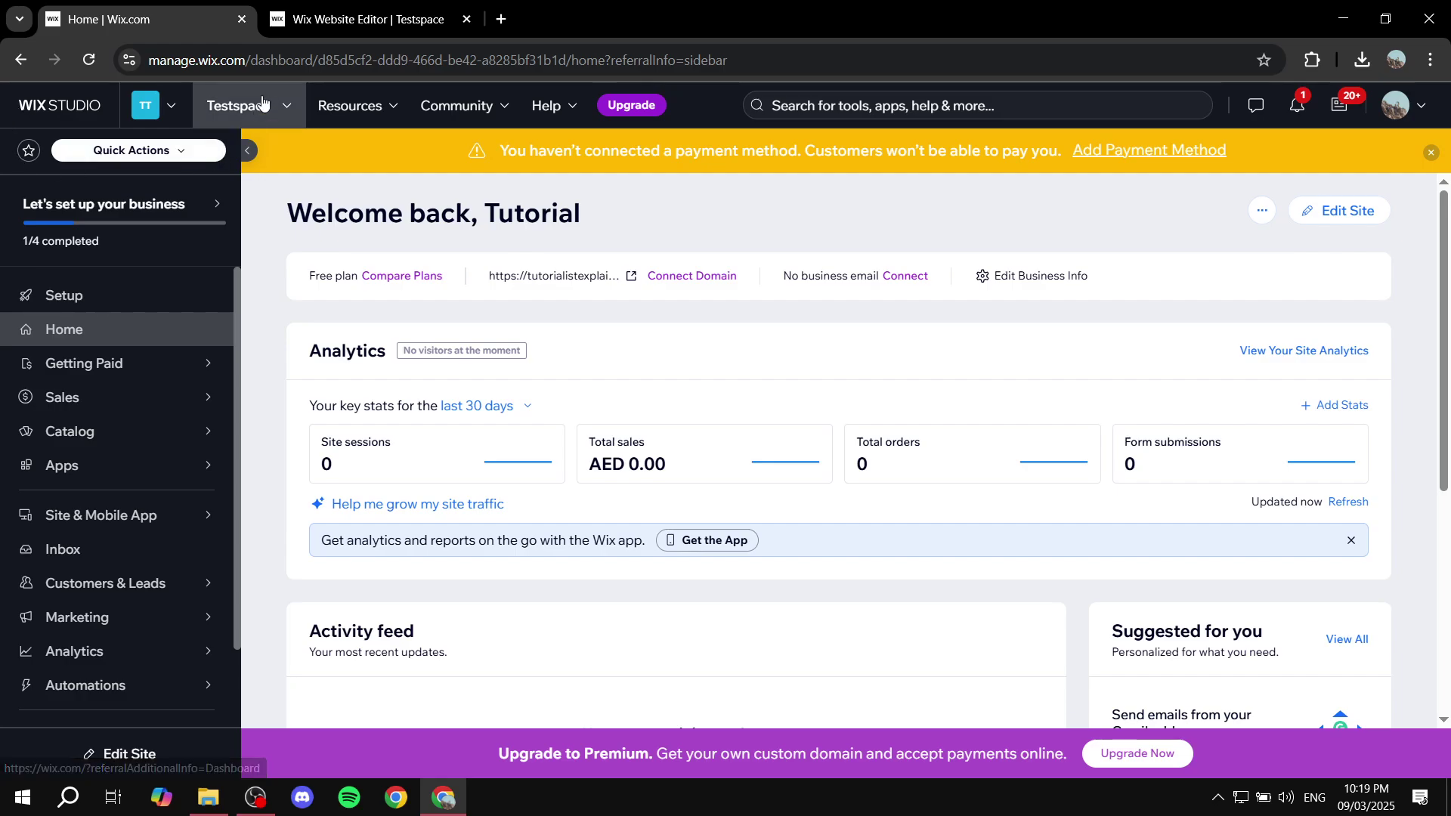
click(321, 6)
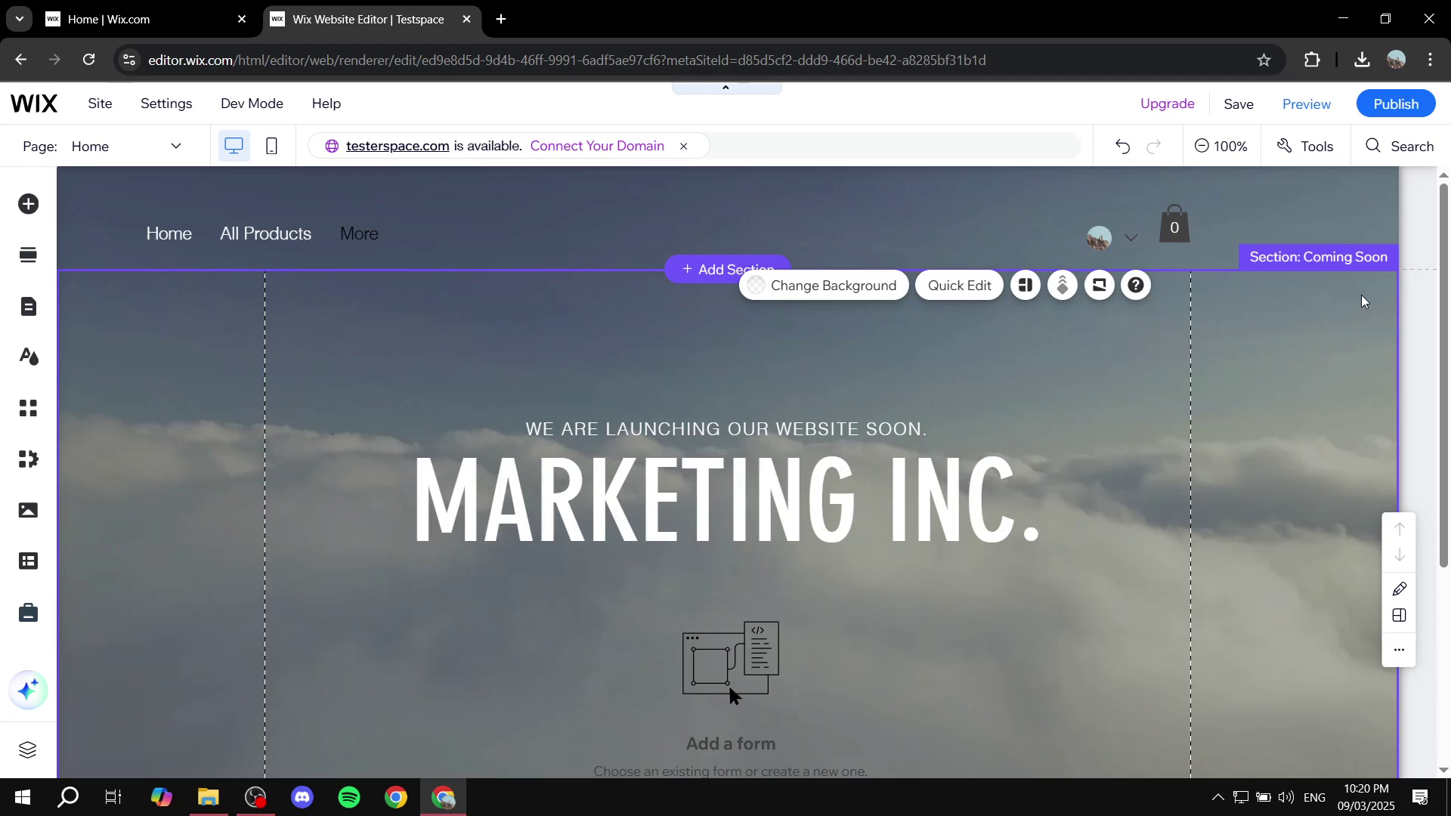
Add a blank section directly below the Coming Soon section and name it "Section 2".
scroll(1362, 295, down, 4)
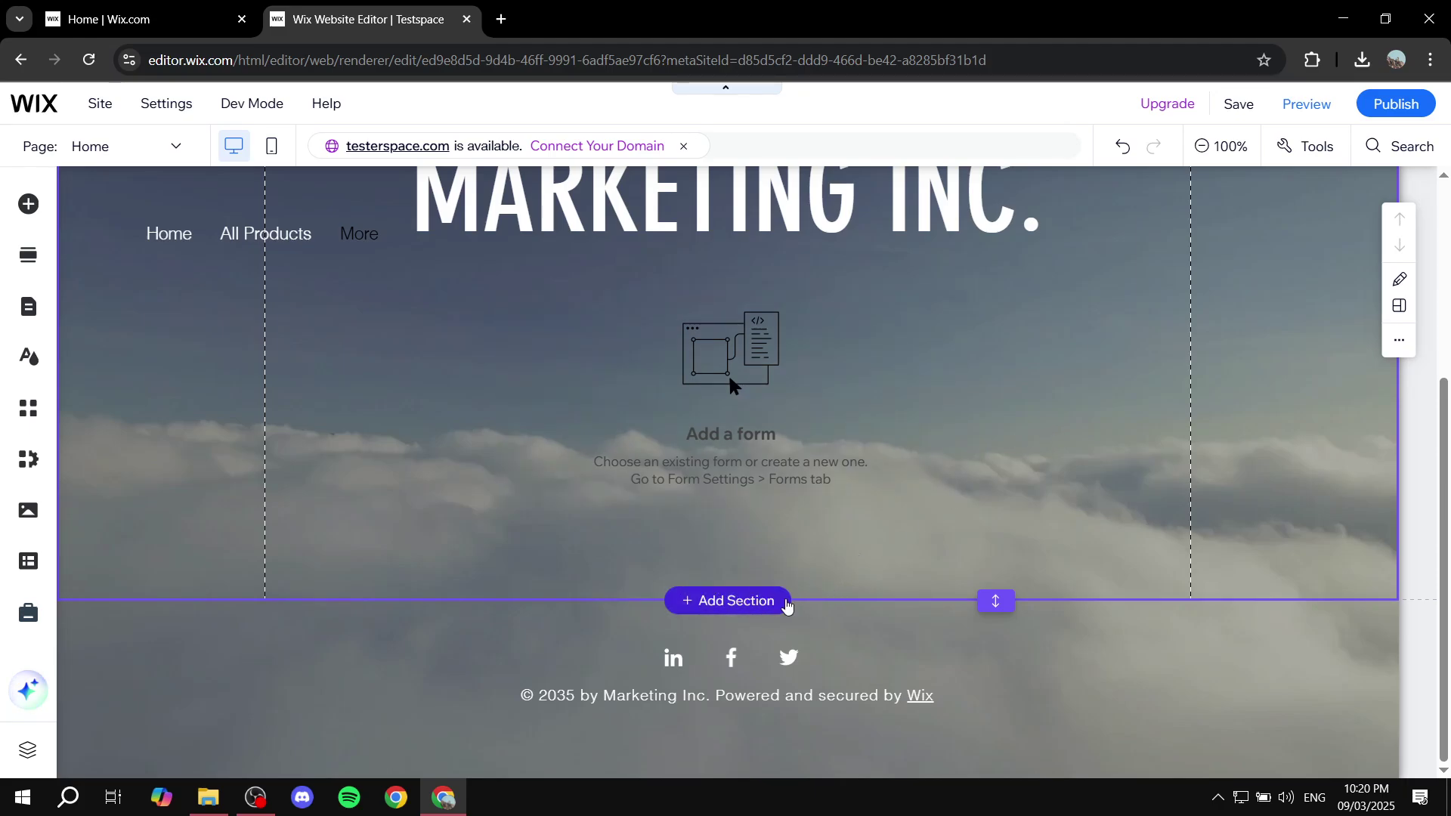
scroll(783, 602, up, 4)
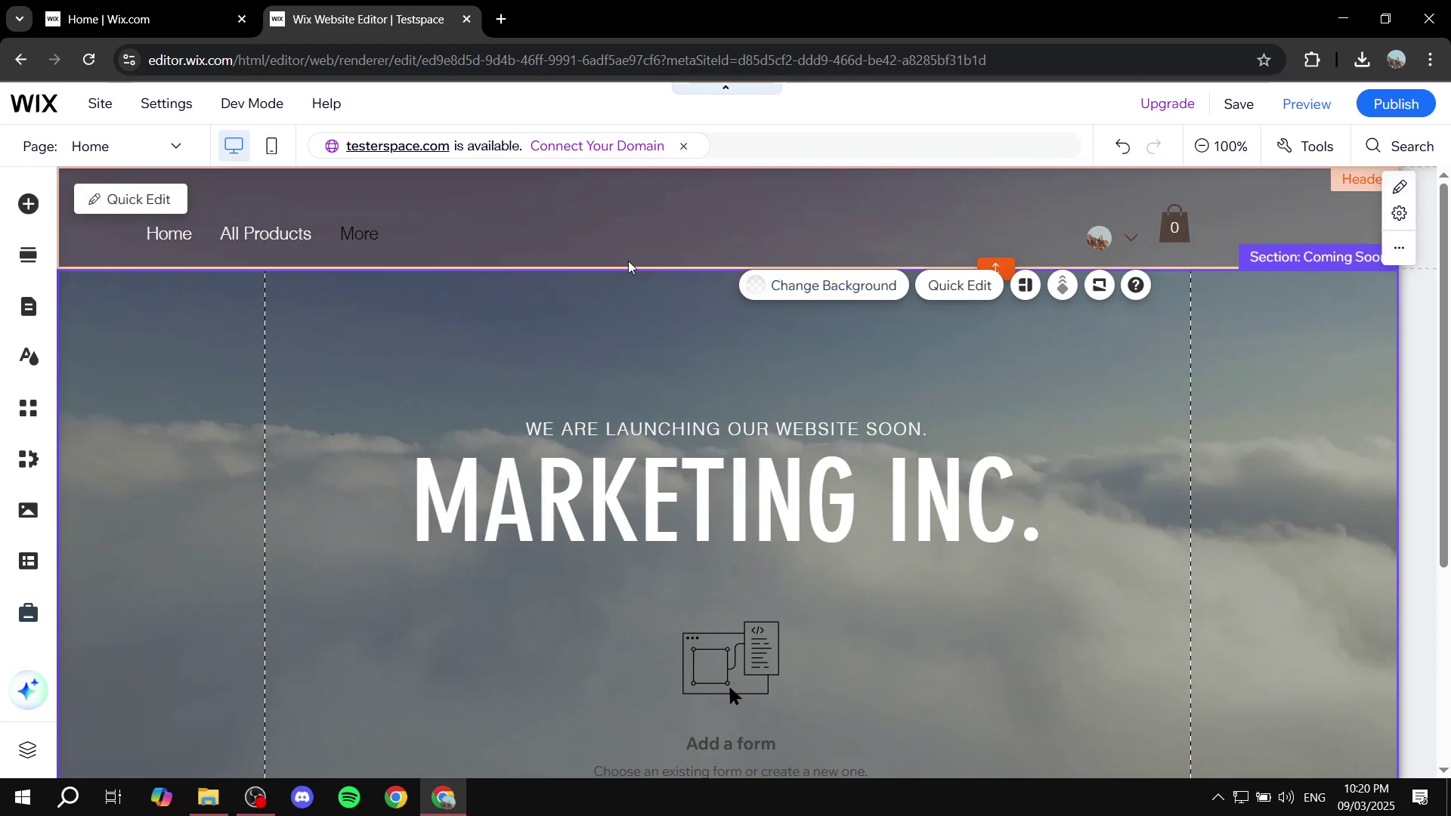
scroll(752, 691, down, 4)
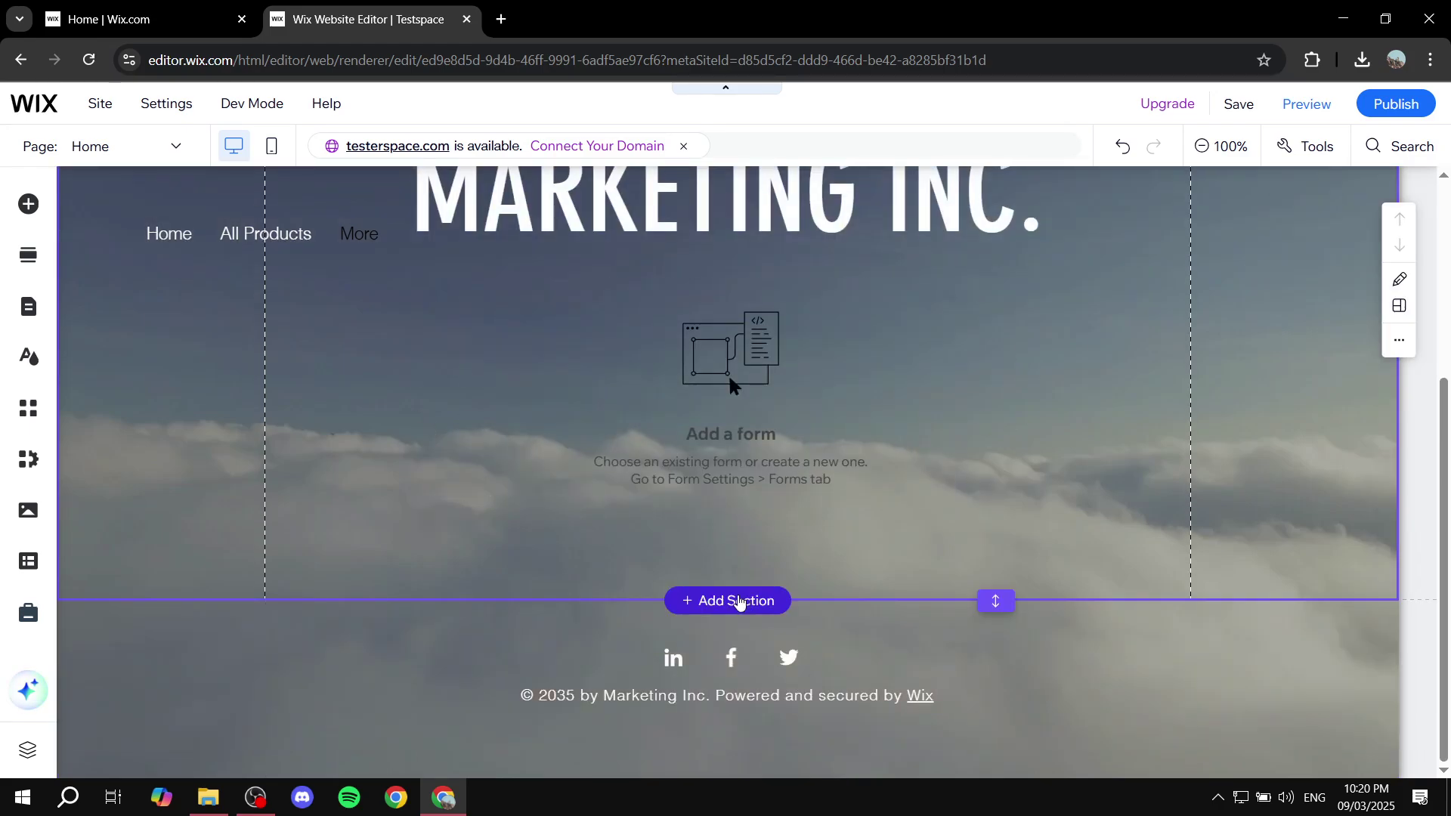
click(739, 602)
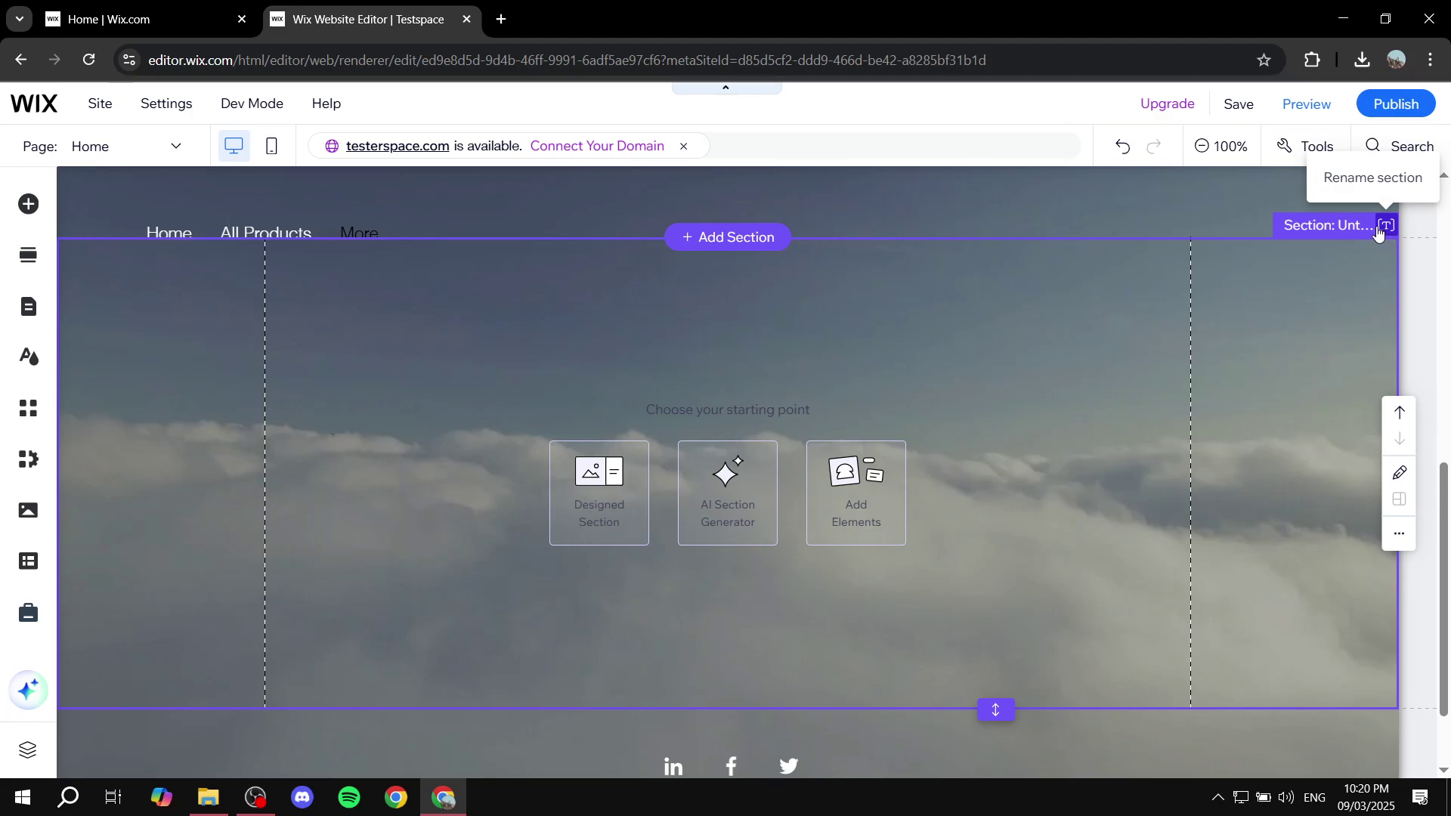
click(1385, 227)
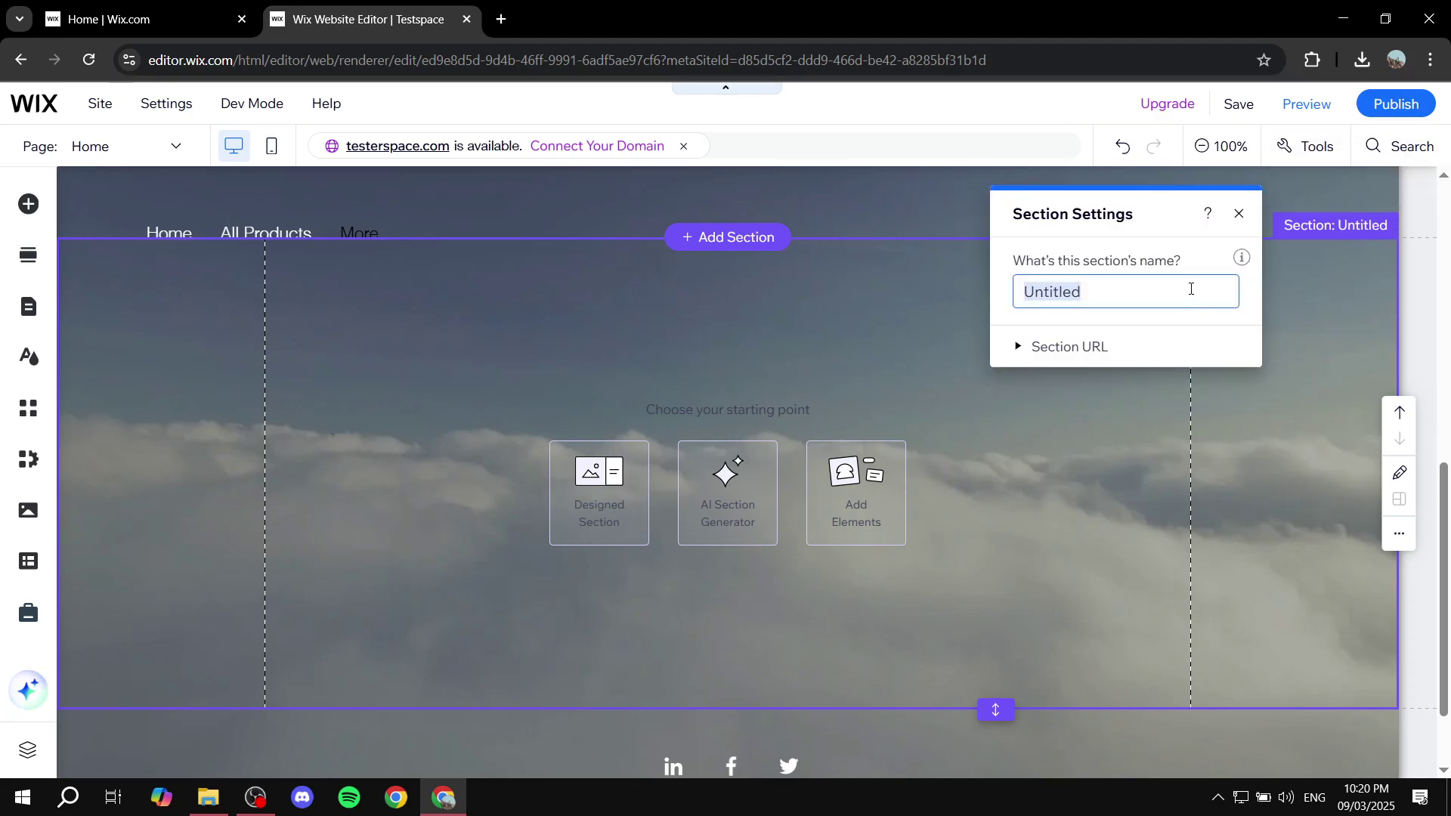
text(Section 2)
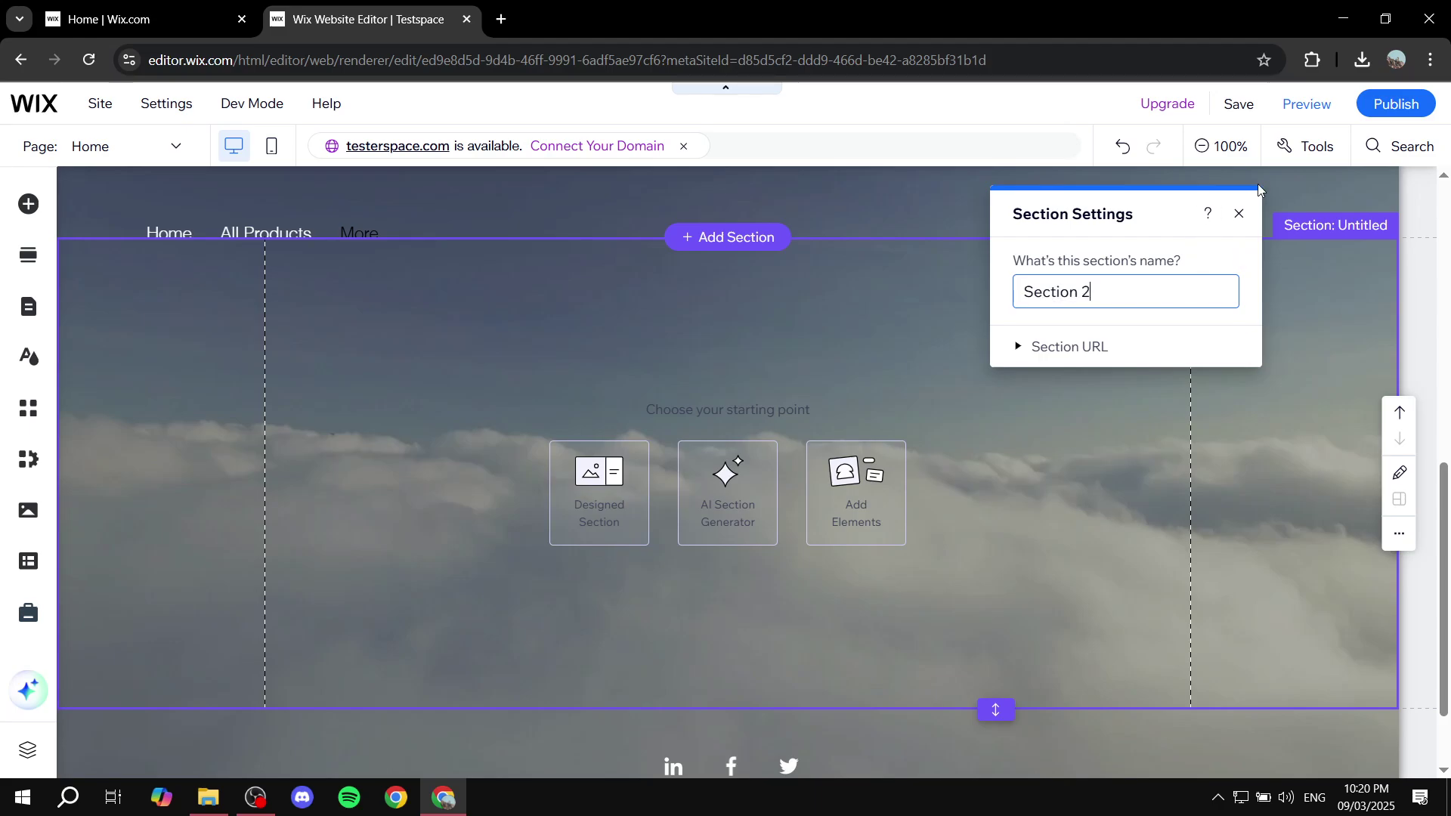
click(1239, 214)
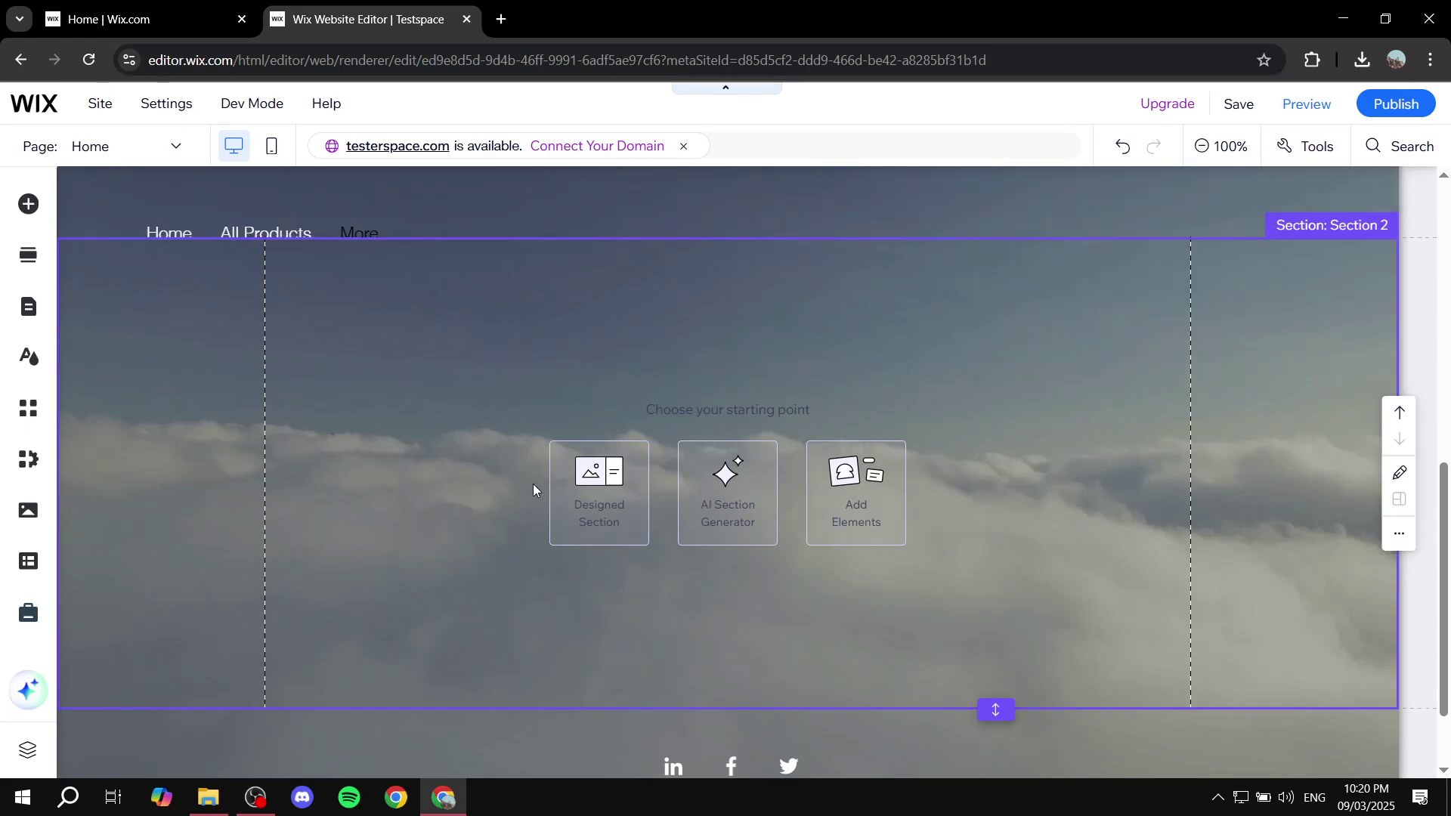
Place a themed Heading 1 text in Section 2 and change its wording to "Click Here!".
click(28, 203)
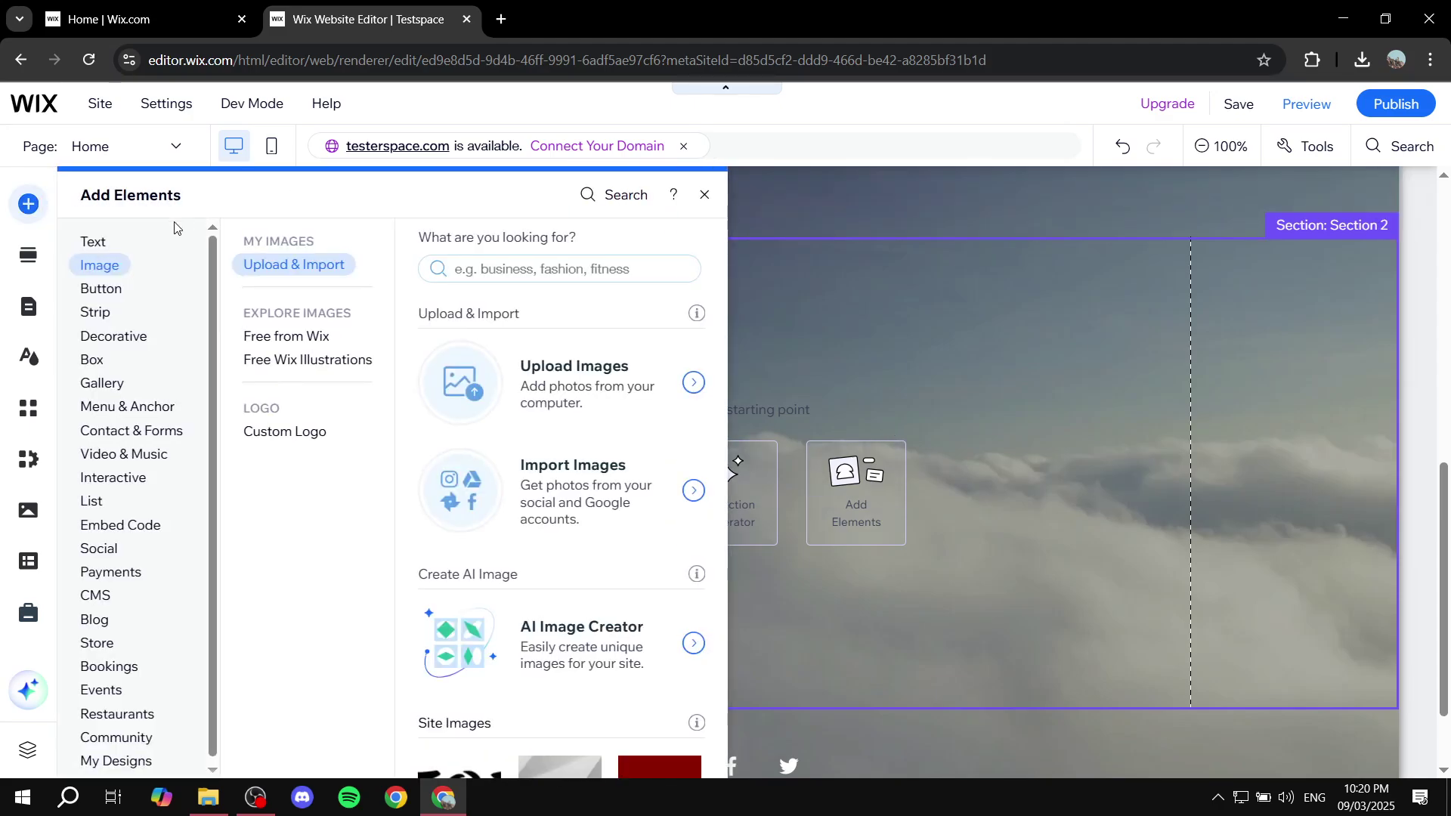
click(93, 242)
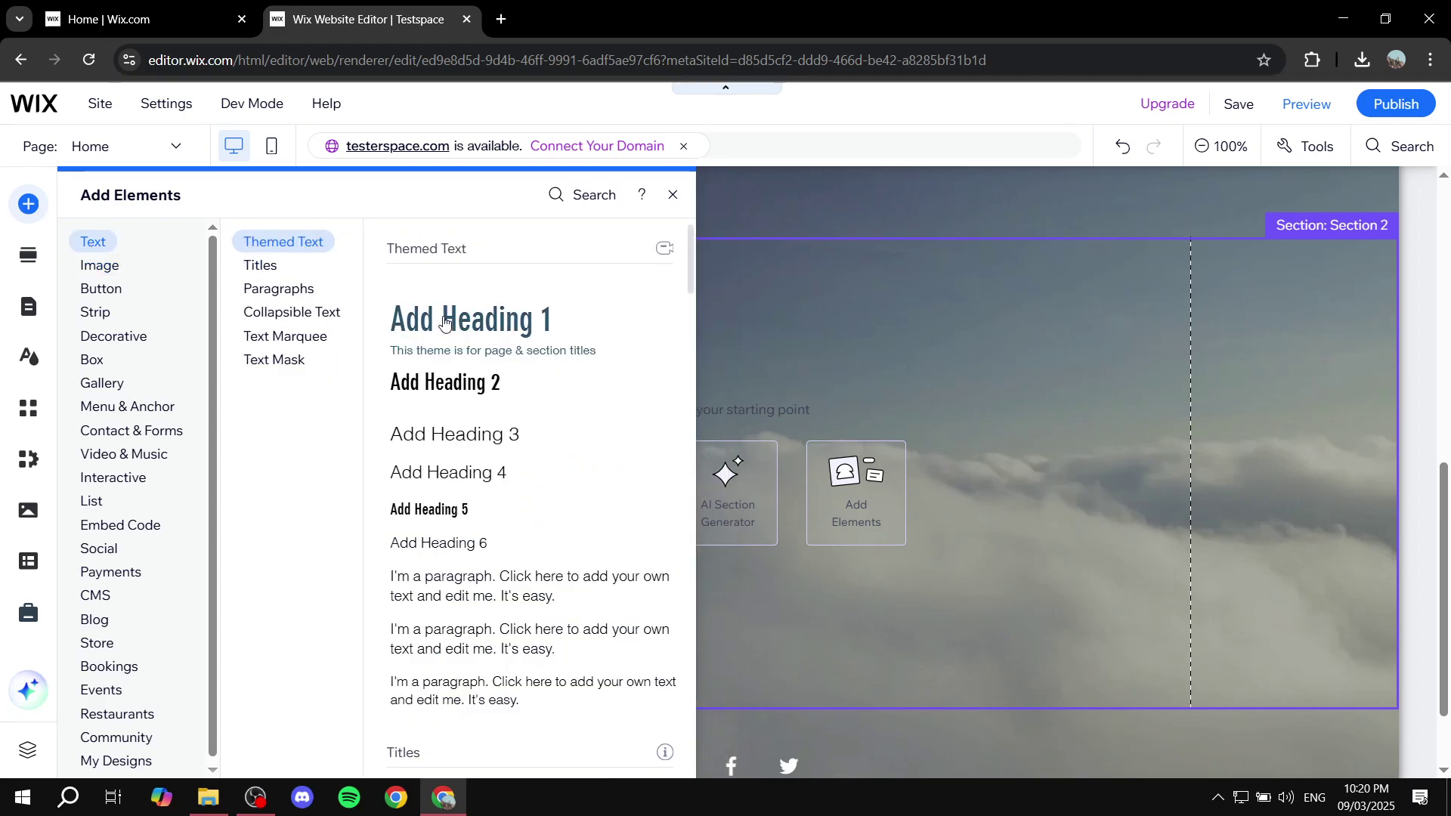
drag(444, 320, 754, 395)
double_click(754, 389)
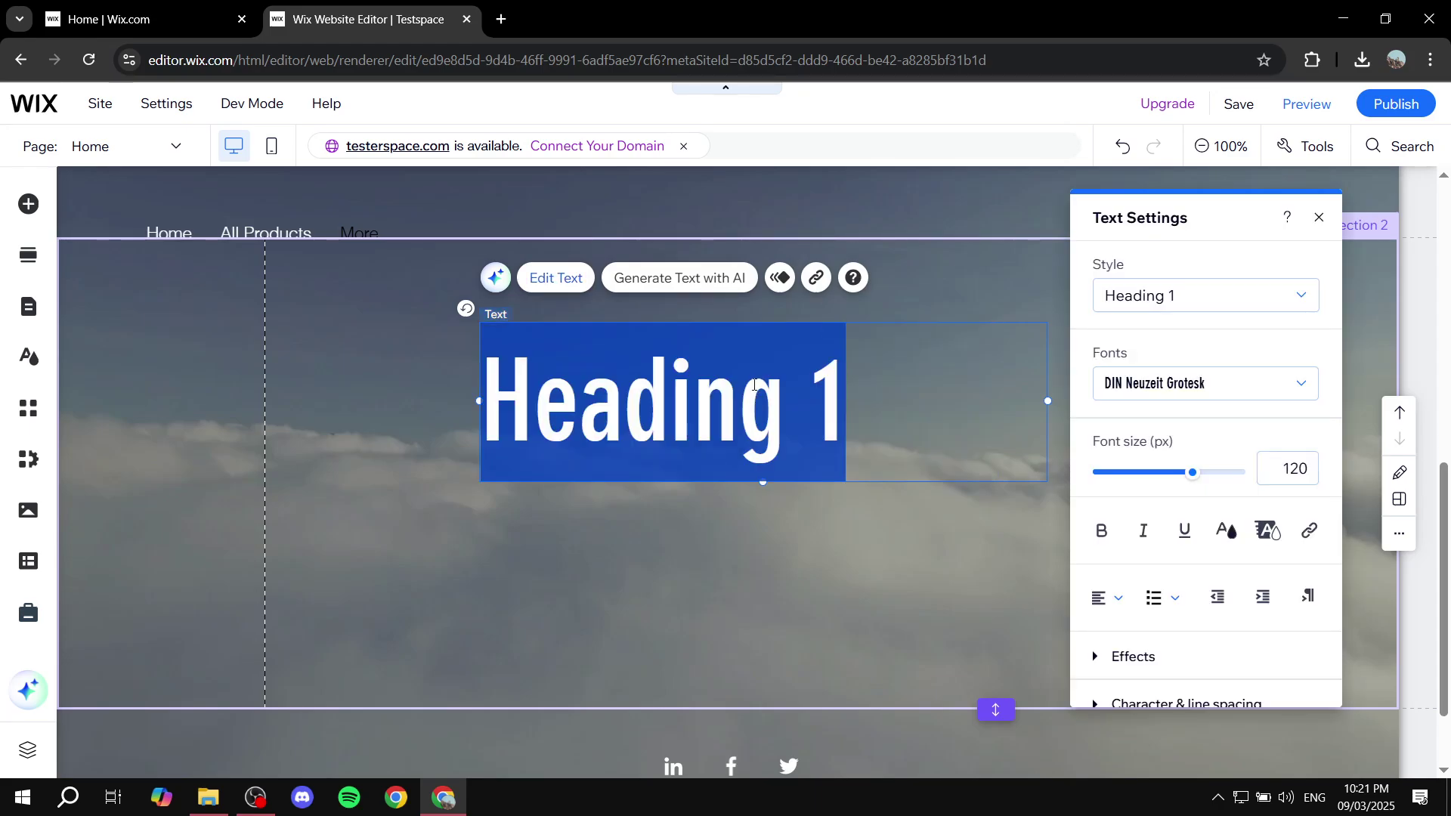
text(Clc)
key(BackSpace)
text(i)
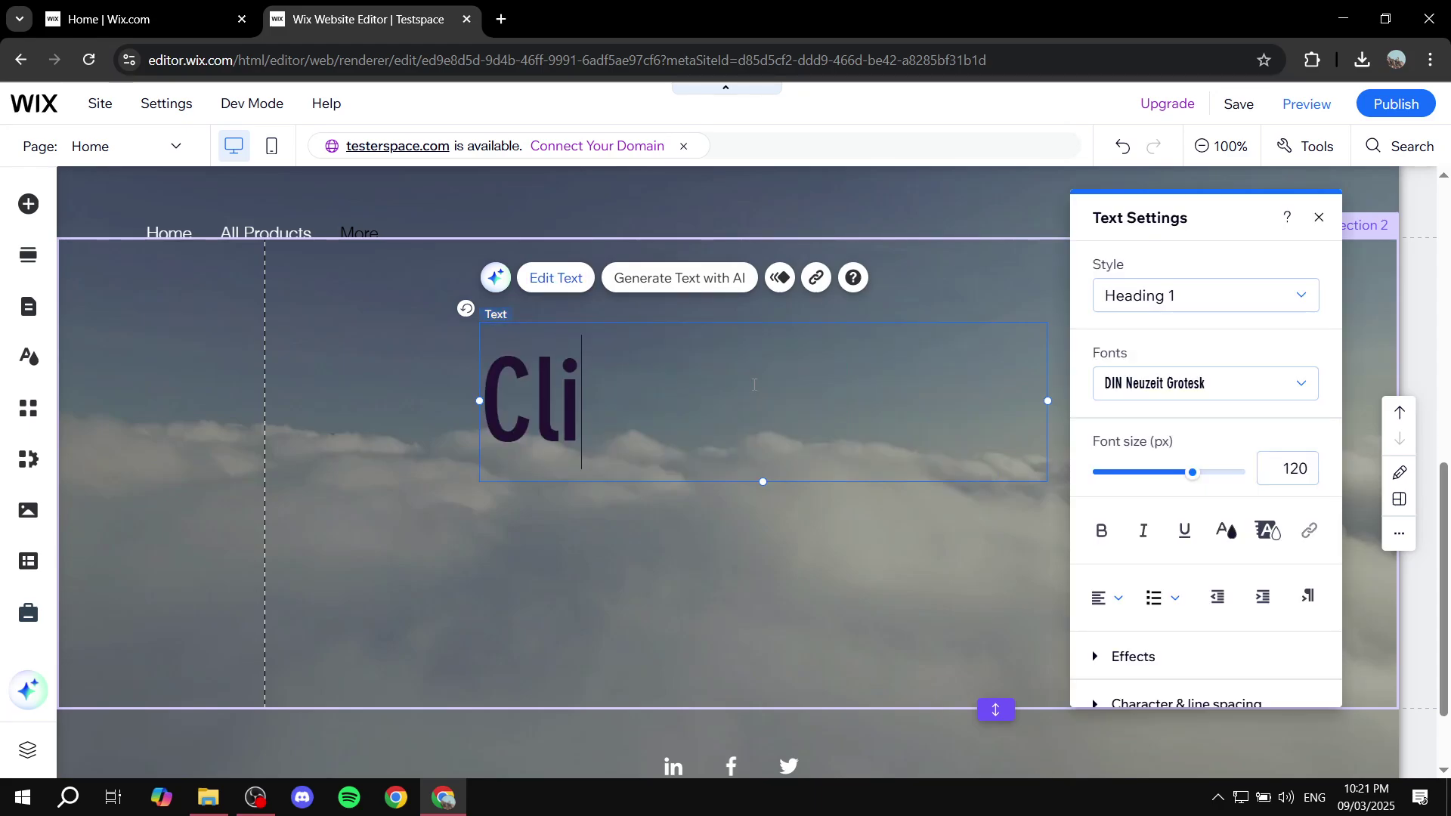
text(ck Here)
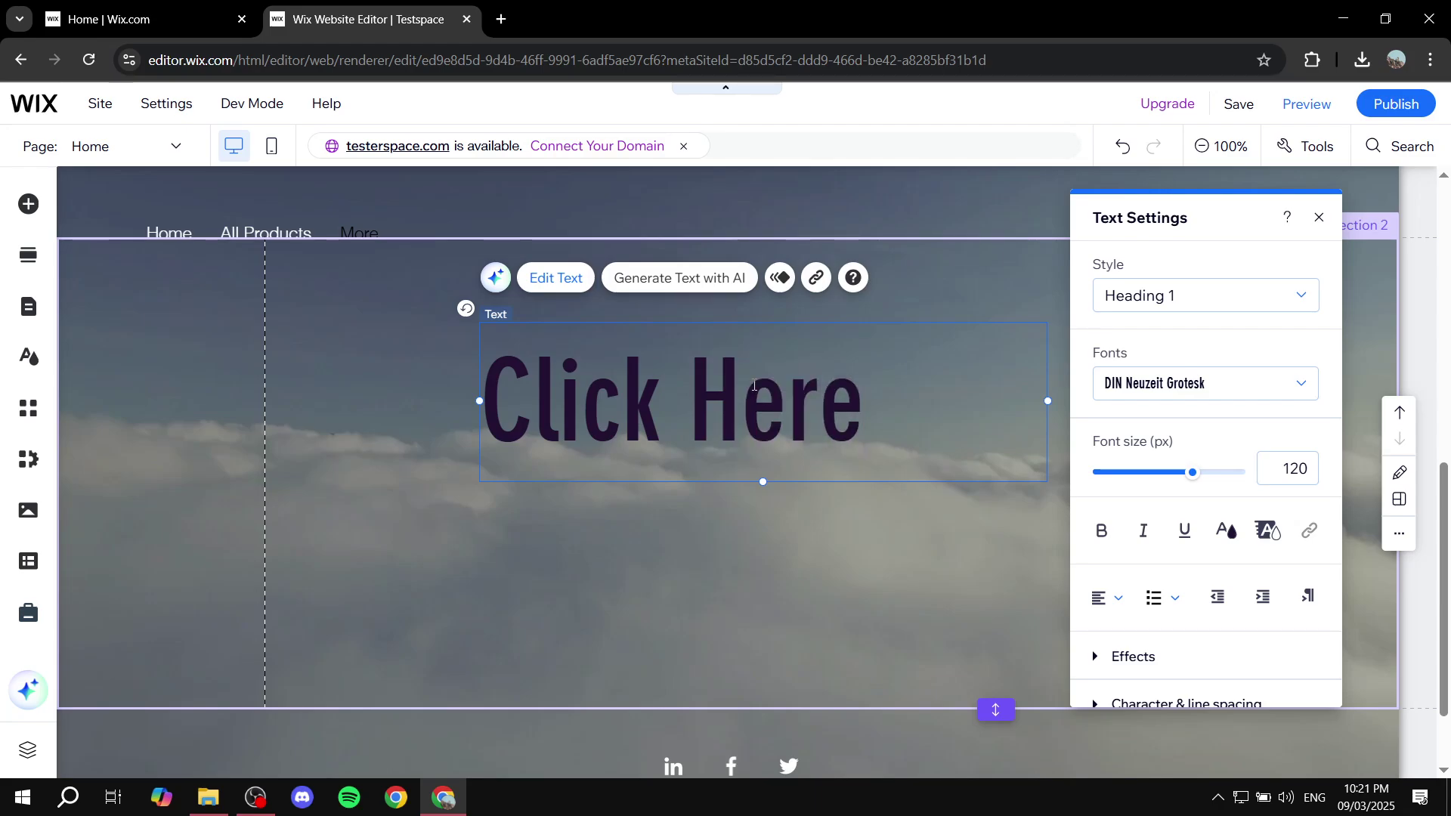
text(!)
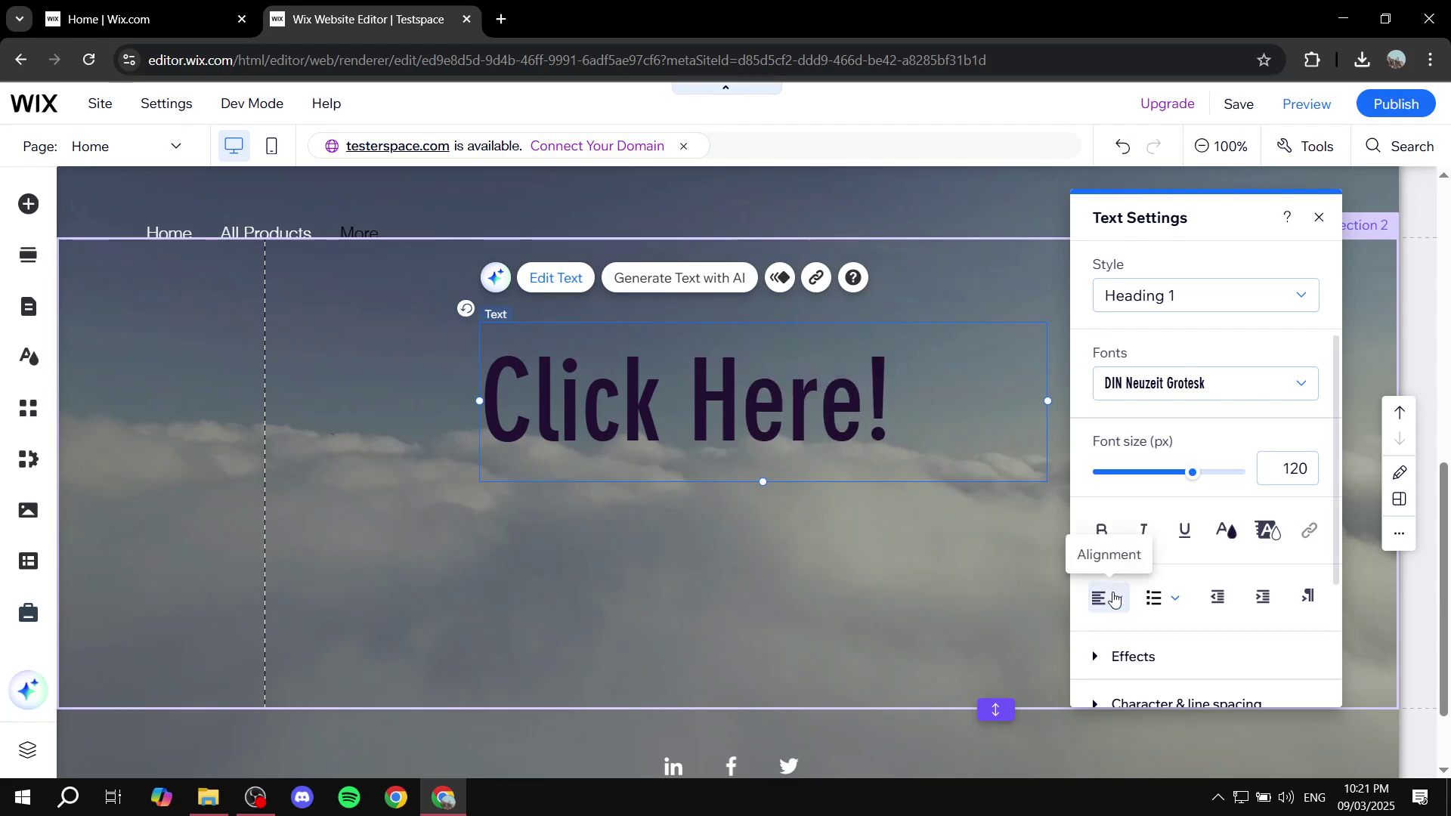
Center-align the "Click Here!" heading and move it slightly lower in Section 2.
key(ctrl+a)
click(1115, 598)
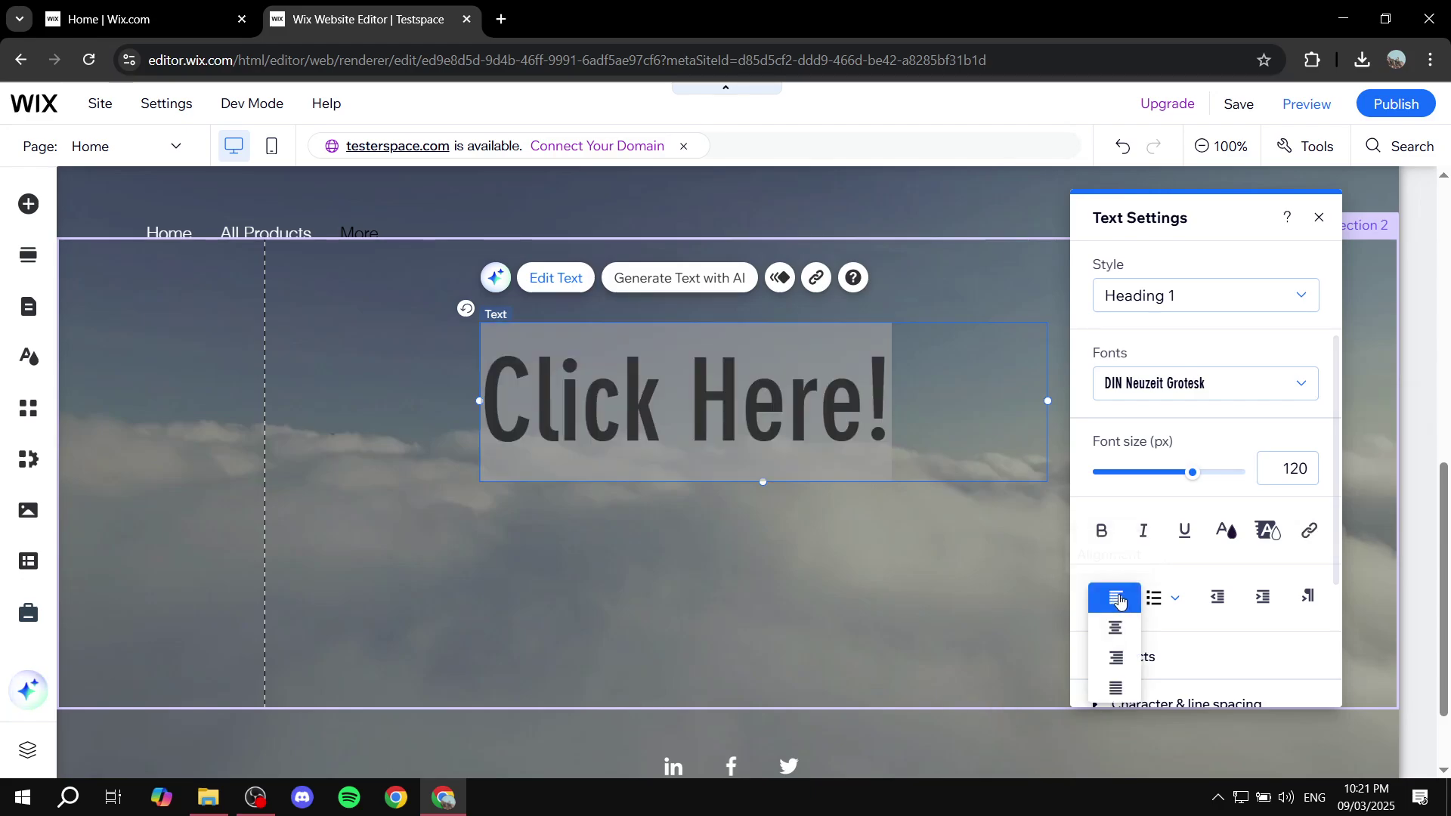
click(1115, 628)
click(928, 492)
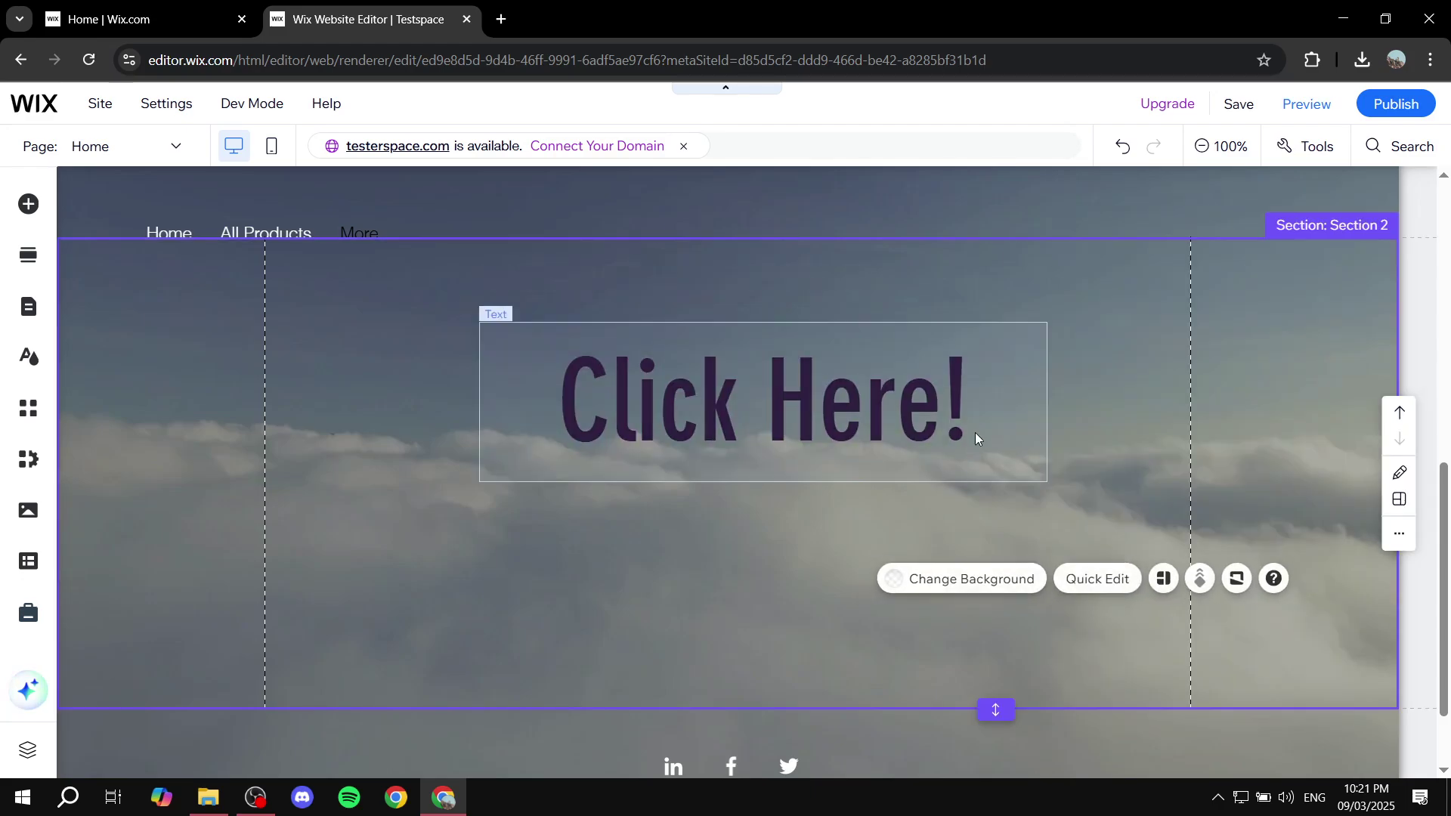
drag(975, 432, 974, 478)
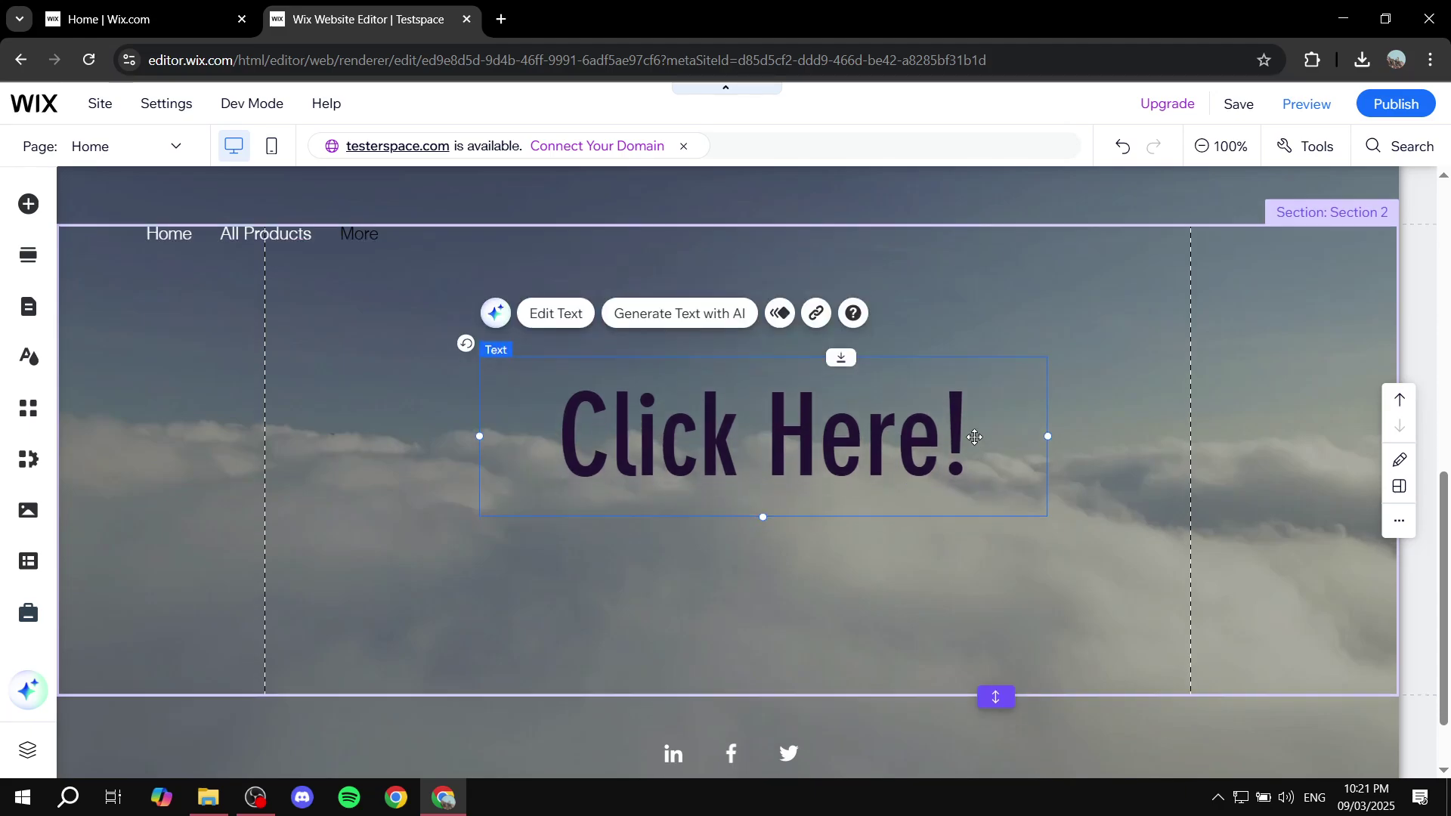
Add a blank section below Section 2 and name it "Image section".
scroll(848, 564, down, 2)
click(742, 603)
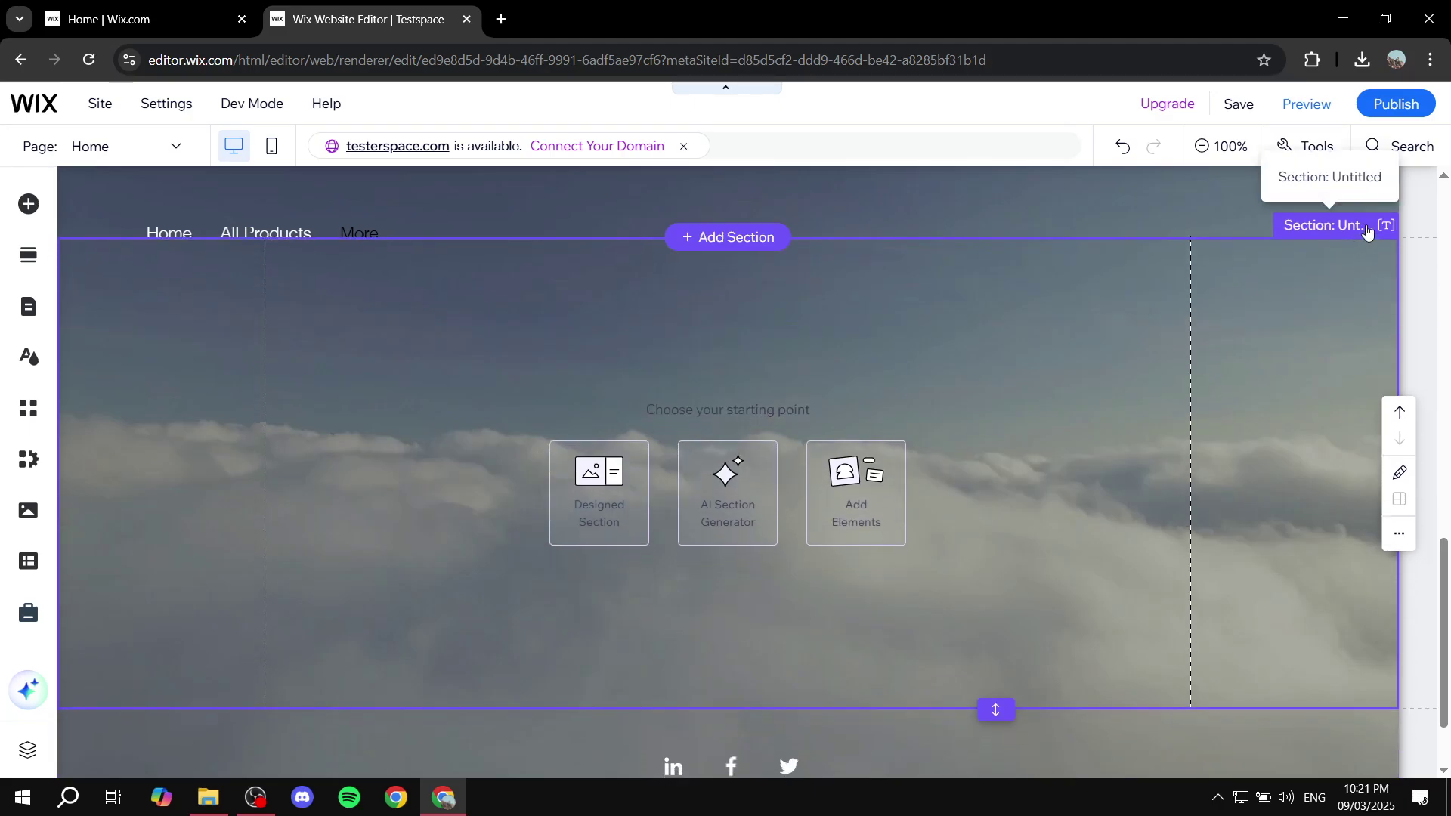
click(1385, 227)
key(BackSpace)
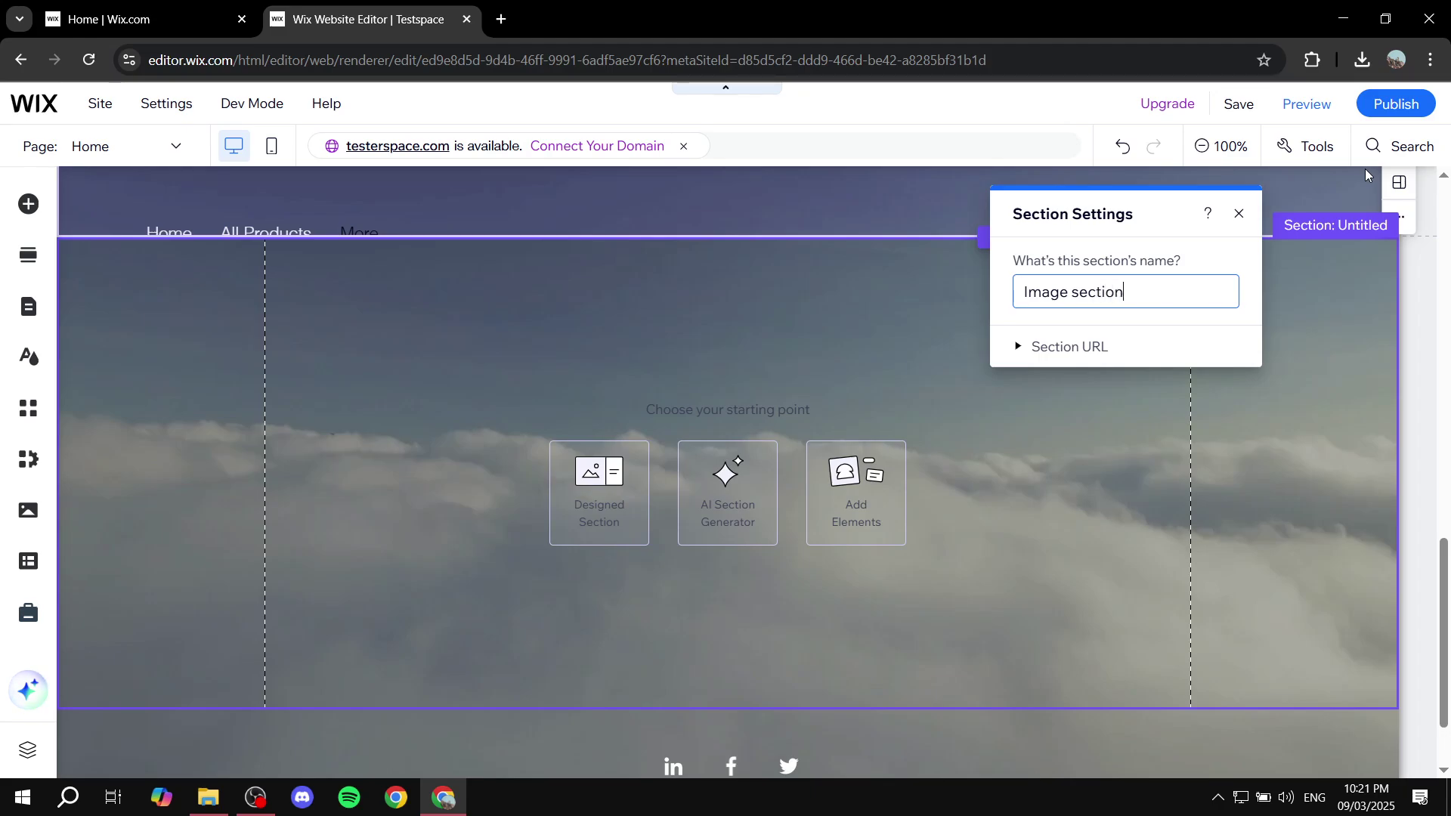
click(1238, 214)
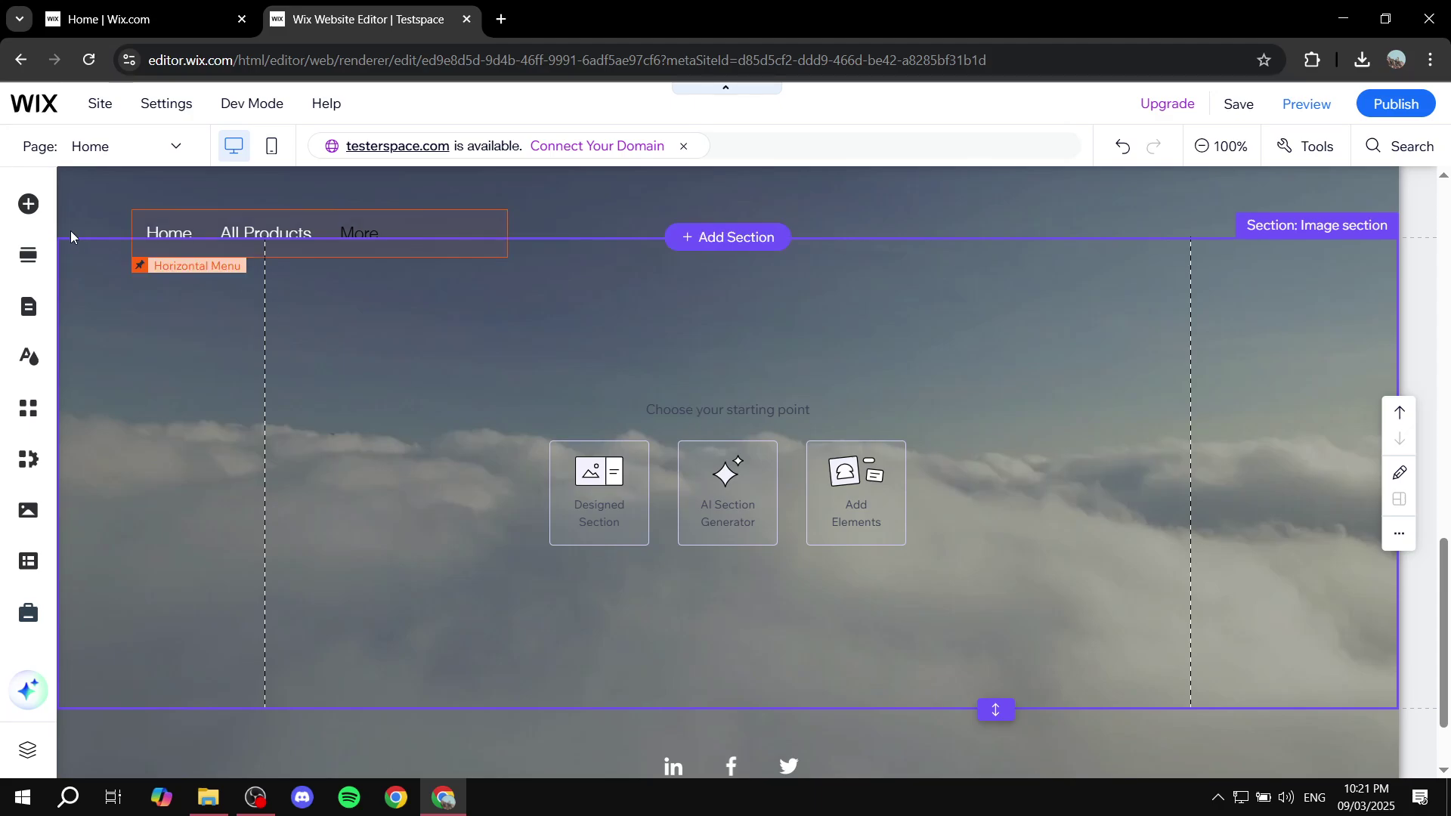
Upload the image Tutorial.png from the Explainer Media folder on the computer to the site files.
click(29, 205)
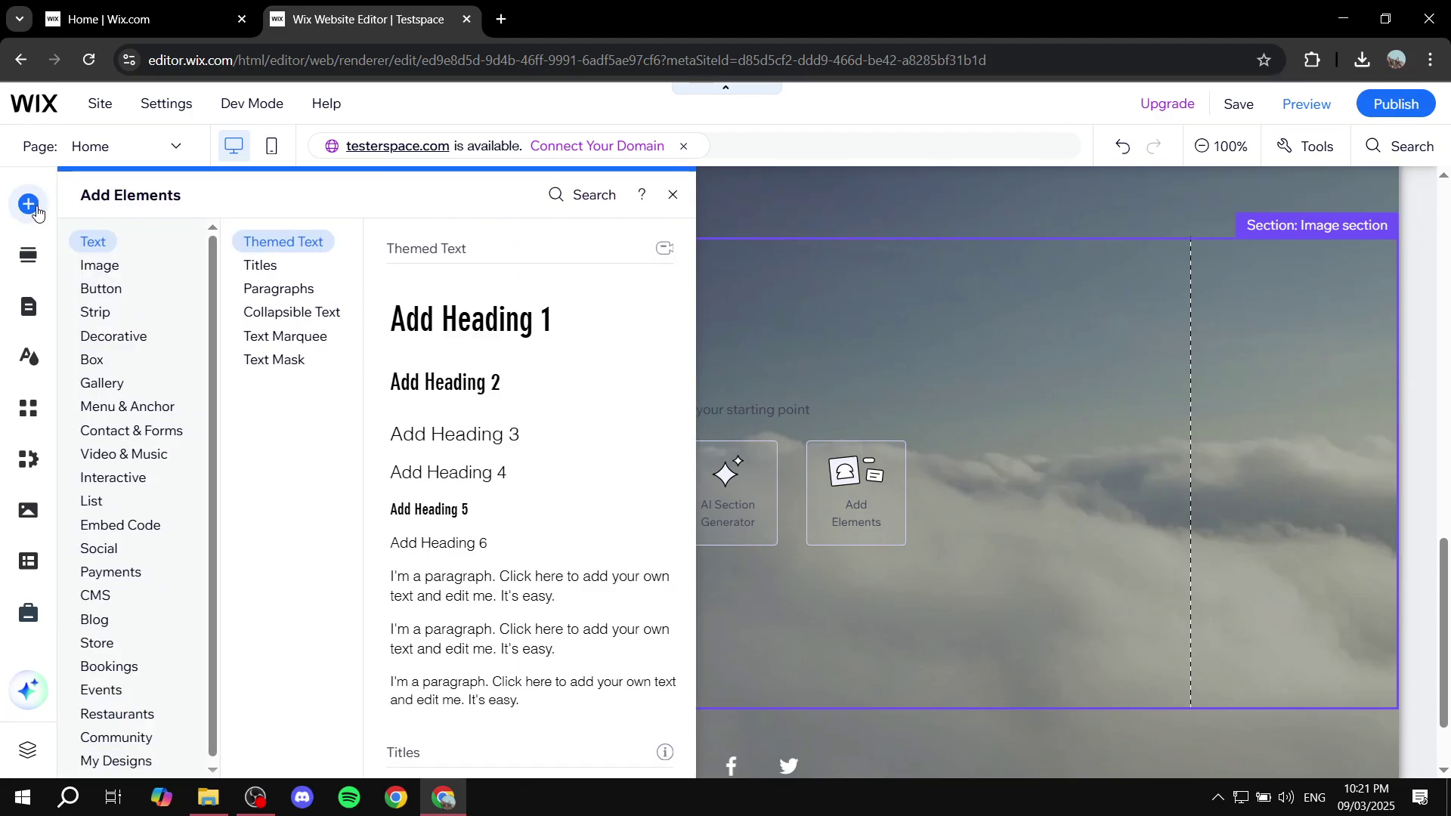
click(99, 265)
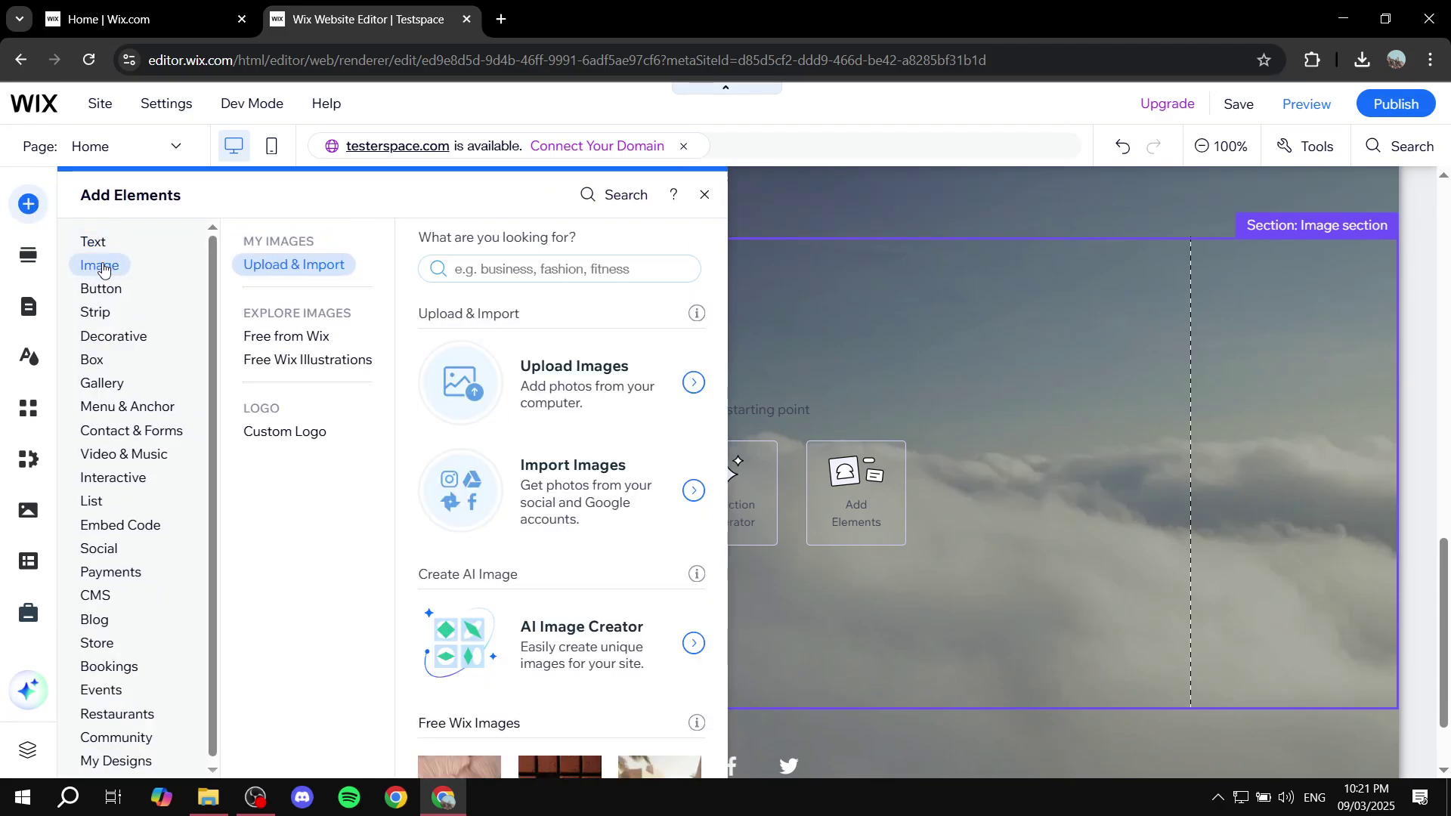
click(492, 379)
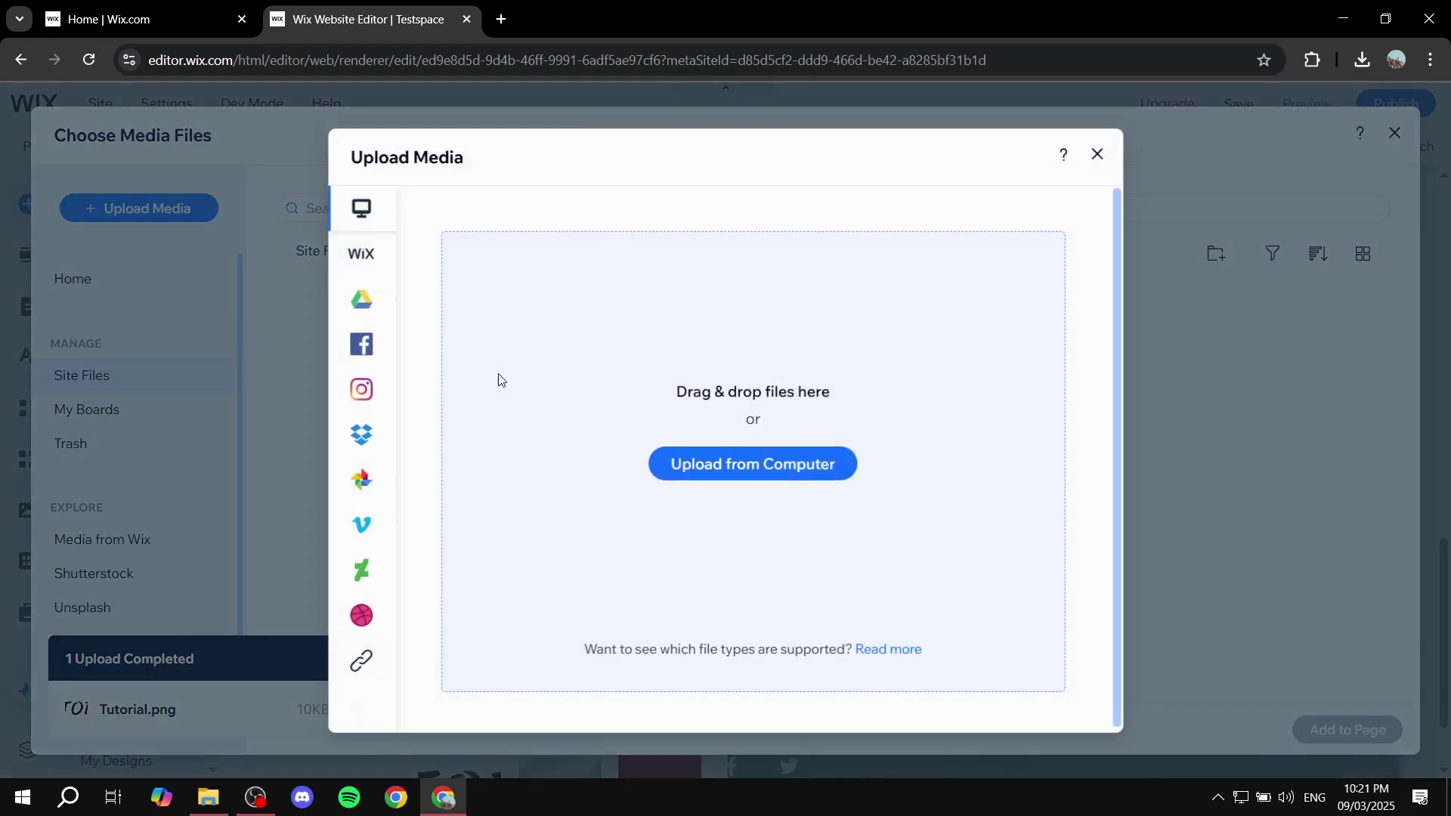
click(782, 474)
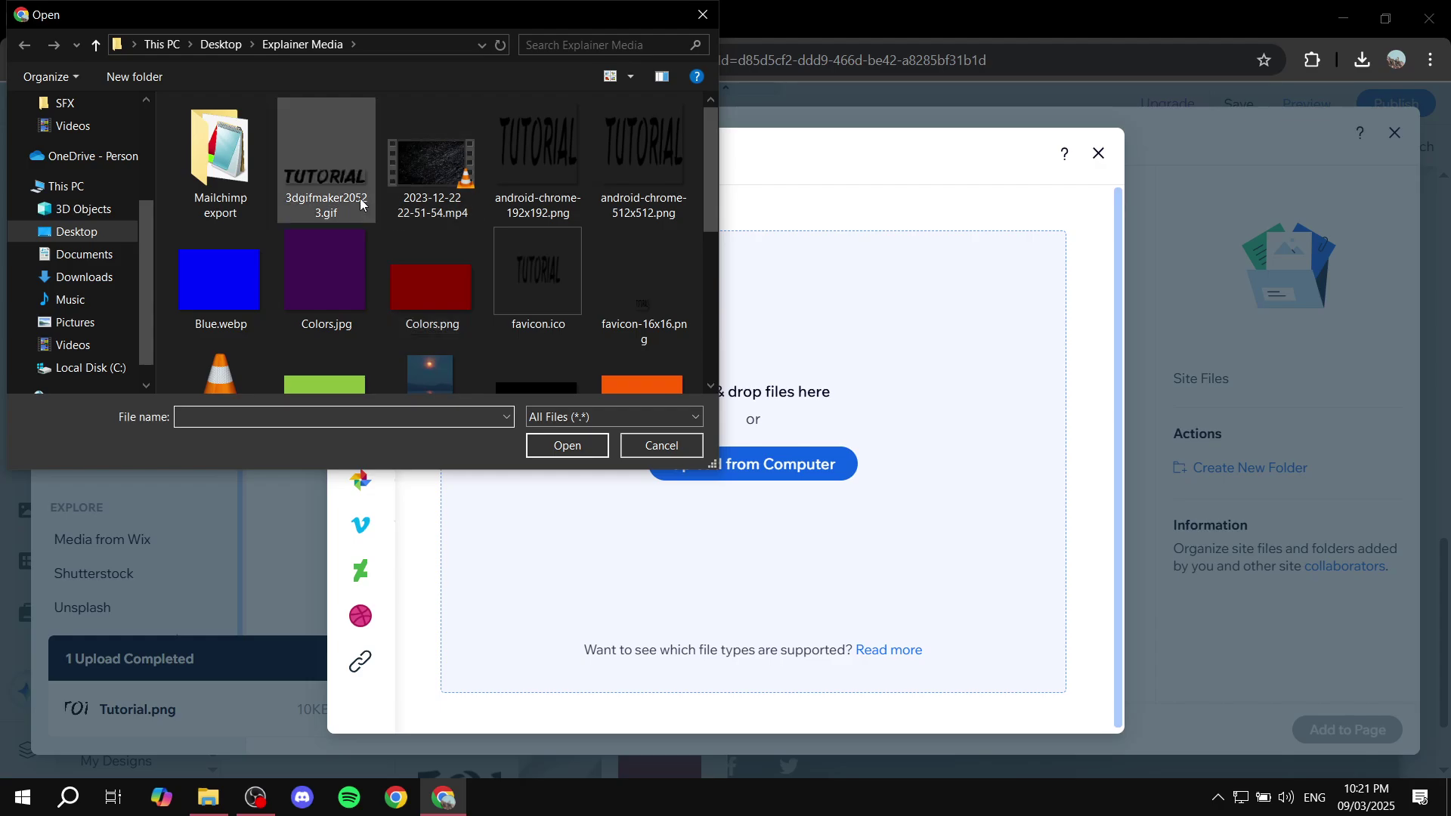
scroll(360, 204, down, 5)
double_click(354, 344)
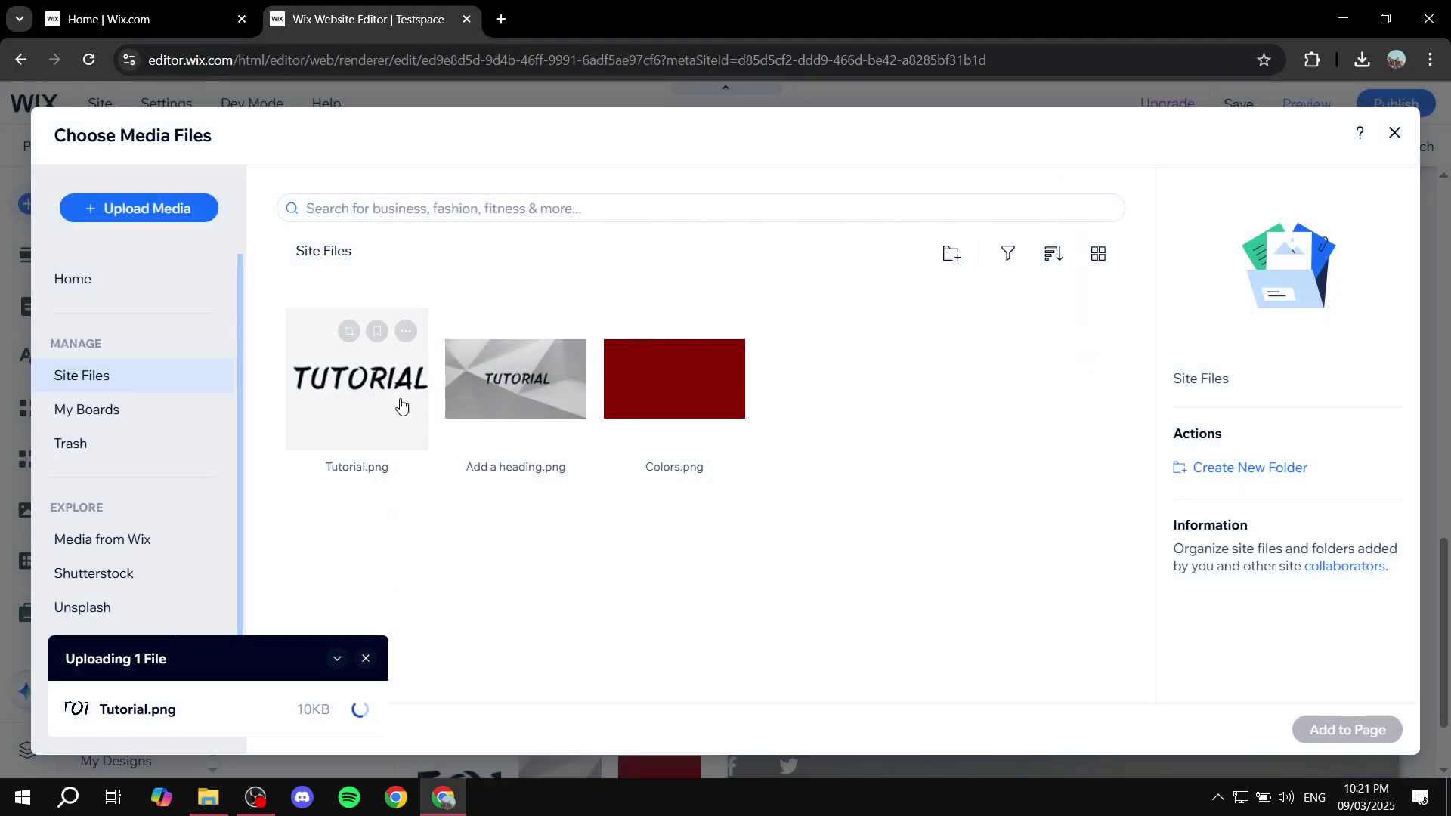
Add Tutorial.png to the page and position it slightly above the middle of the Image section.
click(400, 406)
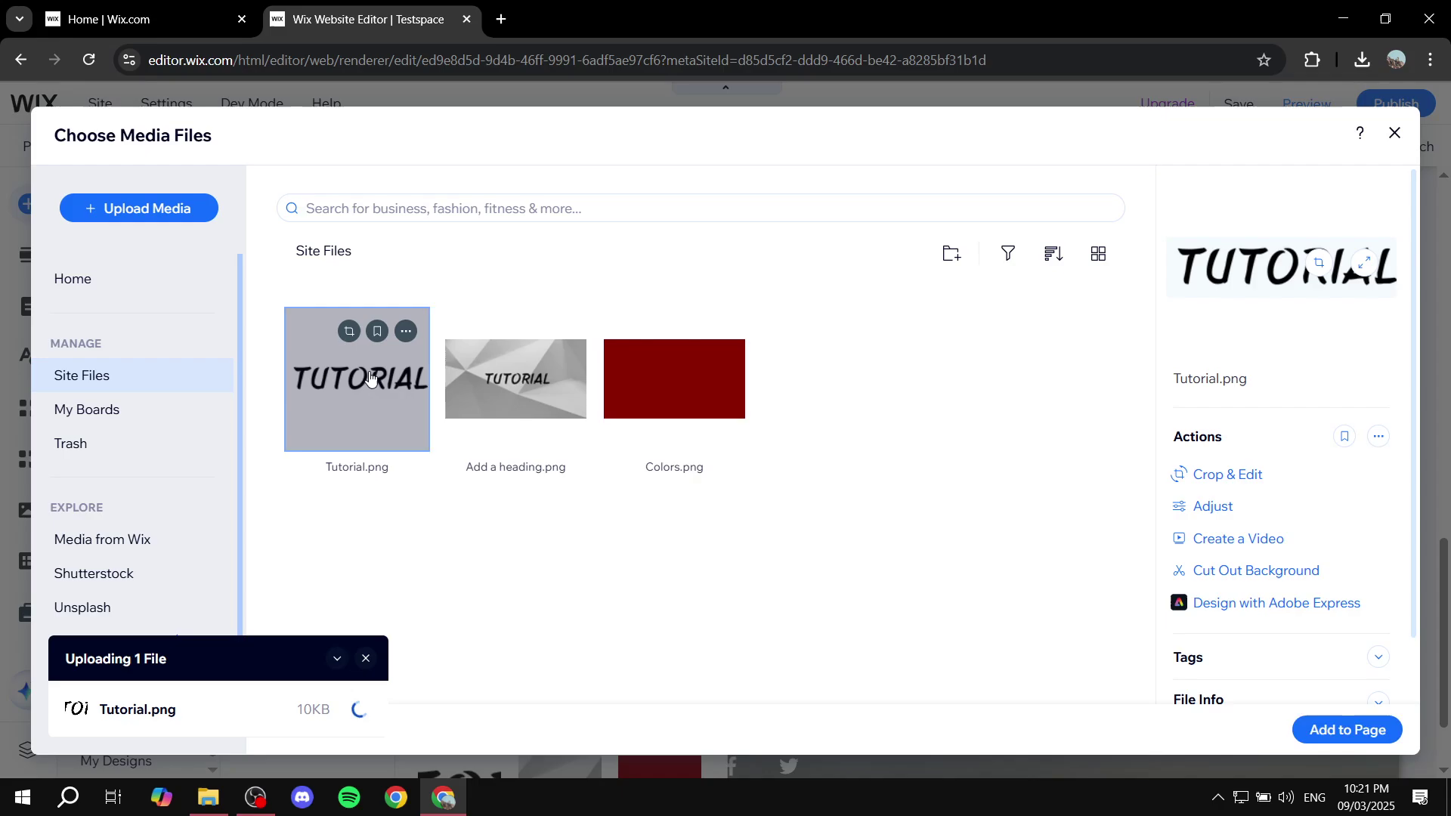
key(Escape)
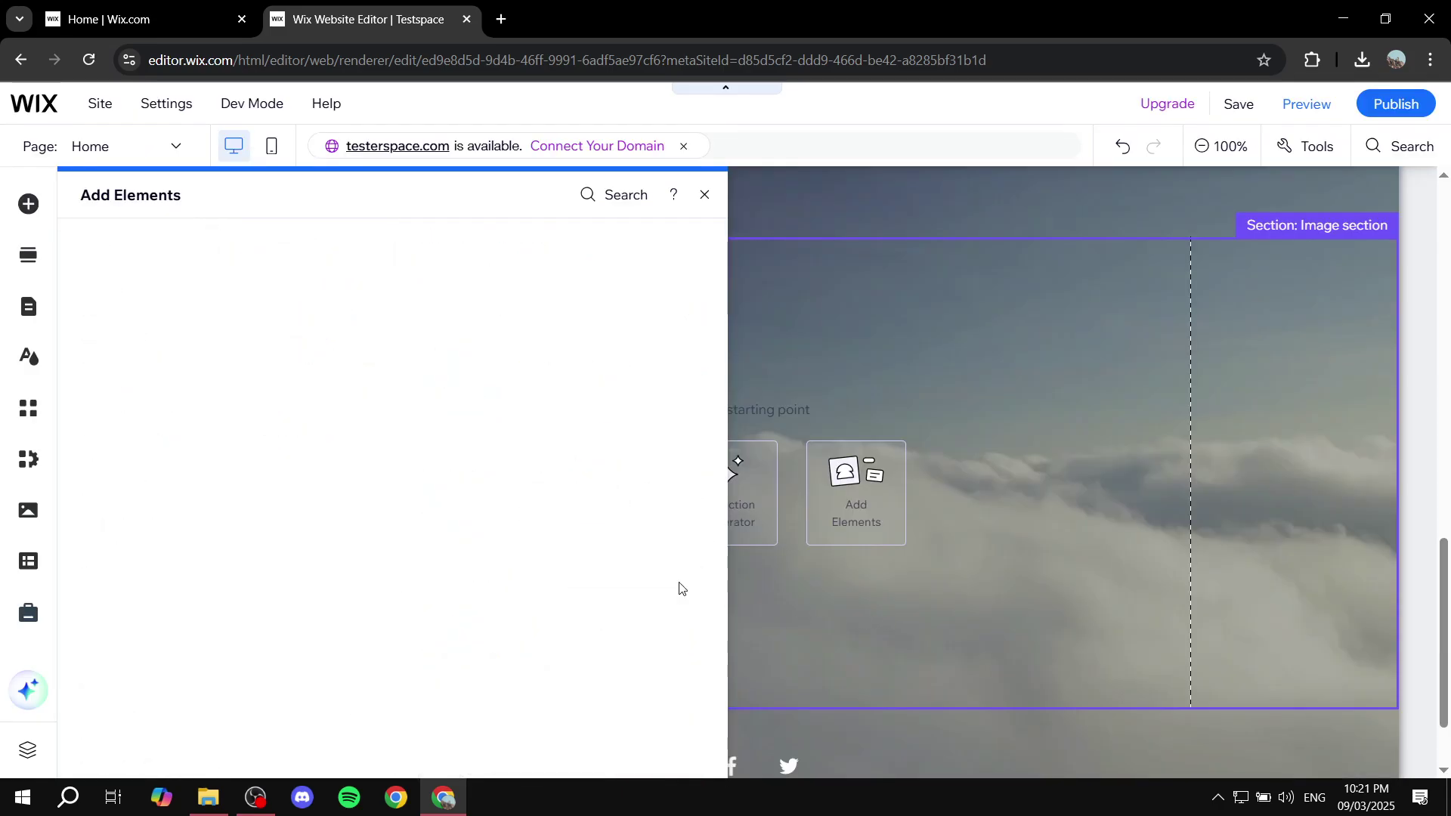
drag(811, 480, 813, 443)
click(844, 520)
Add a blank section below the Image section and name it "Button".
scroll(787, 728, down, 2)
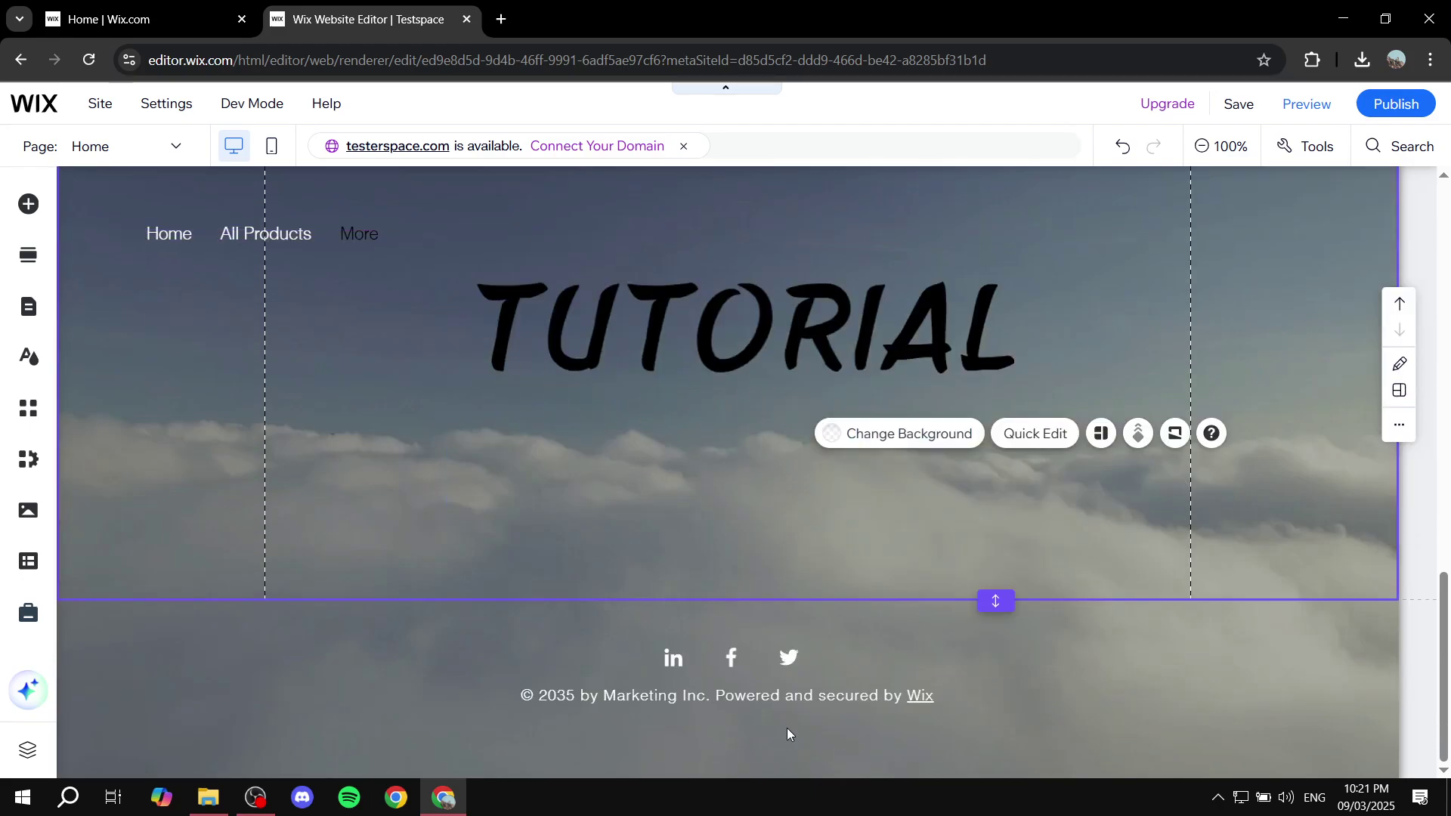
click(727, 599)
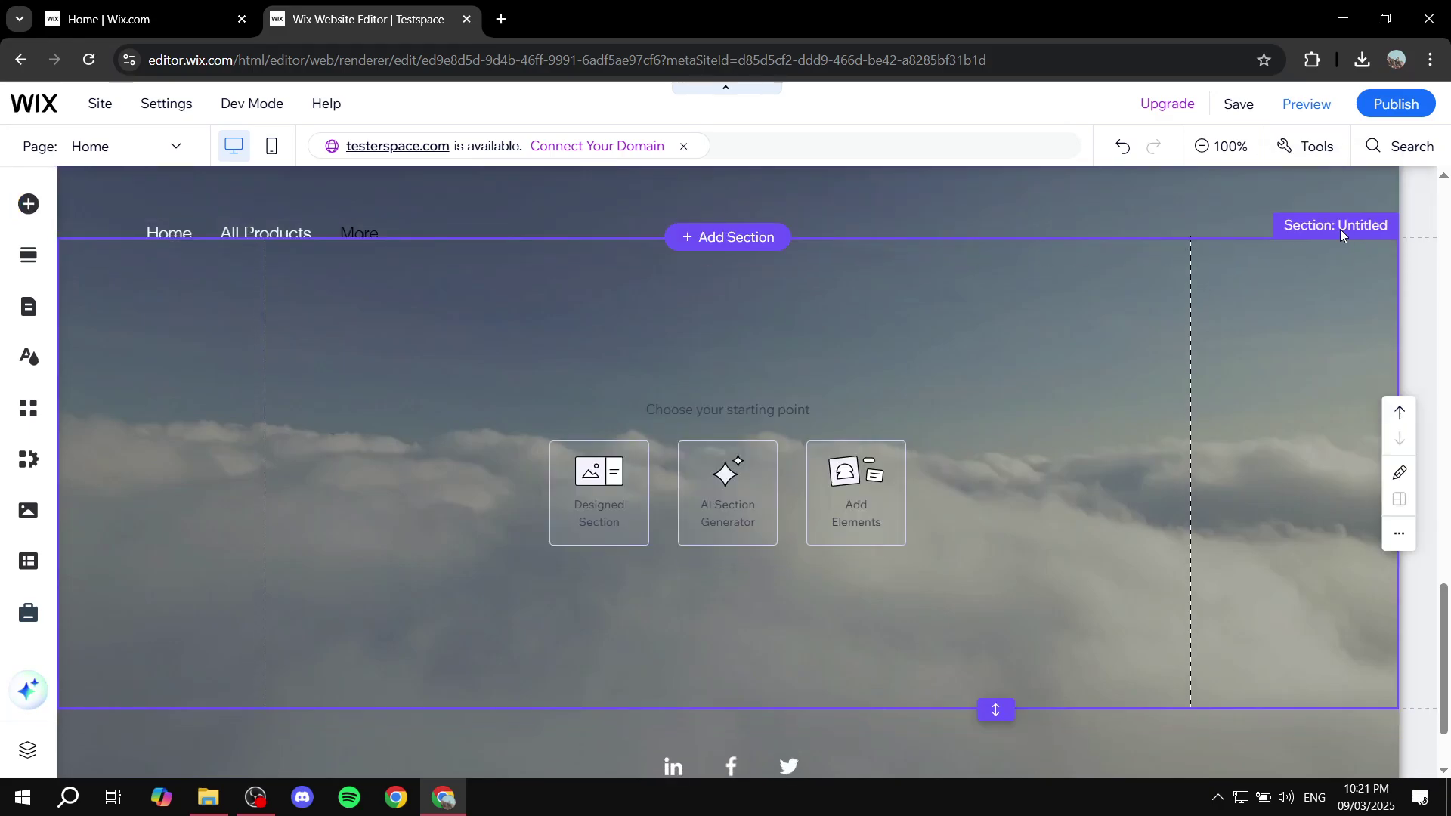
click(1386, 226)
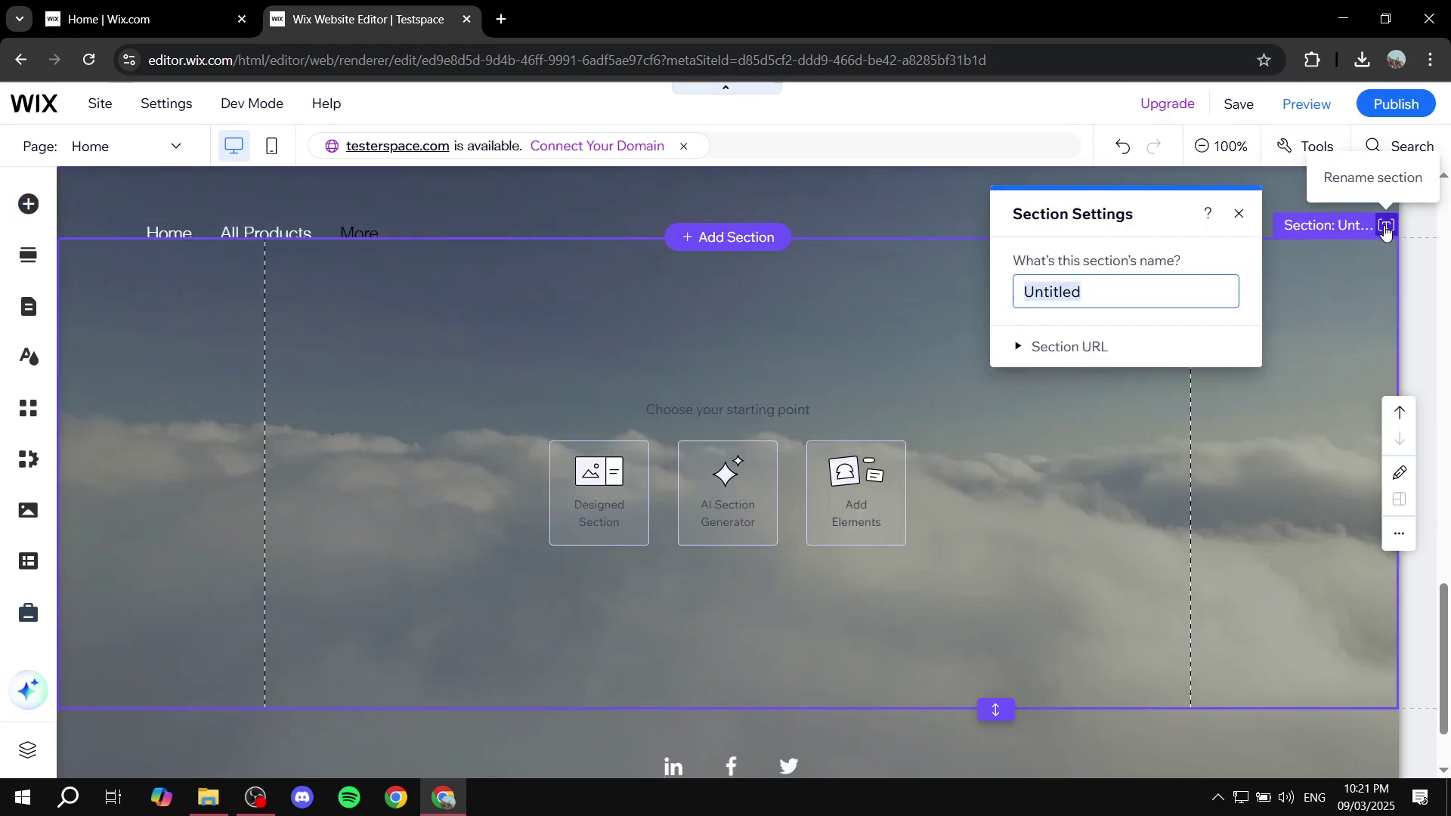
text(Button)
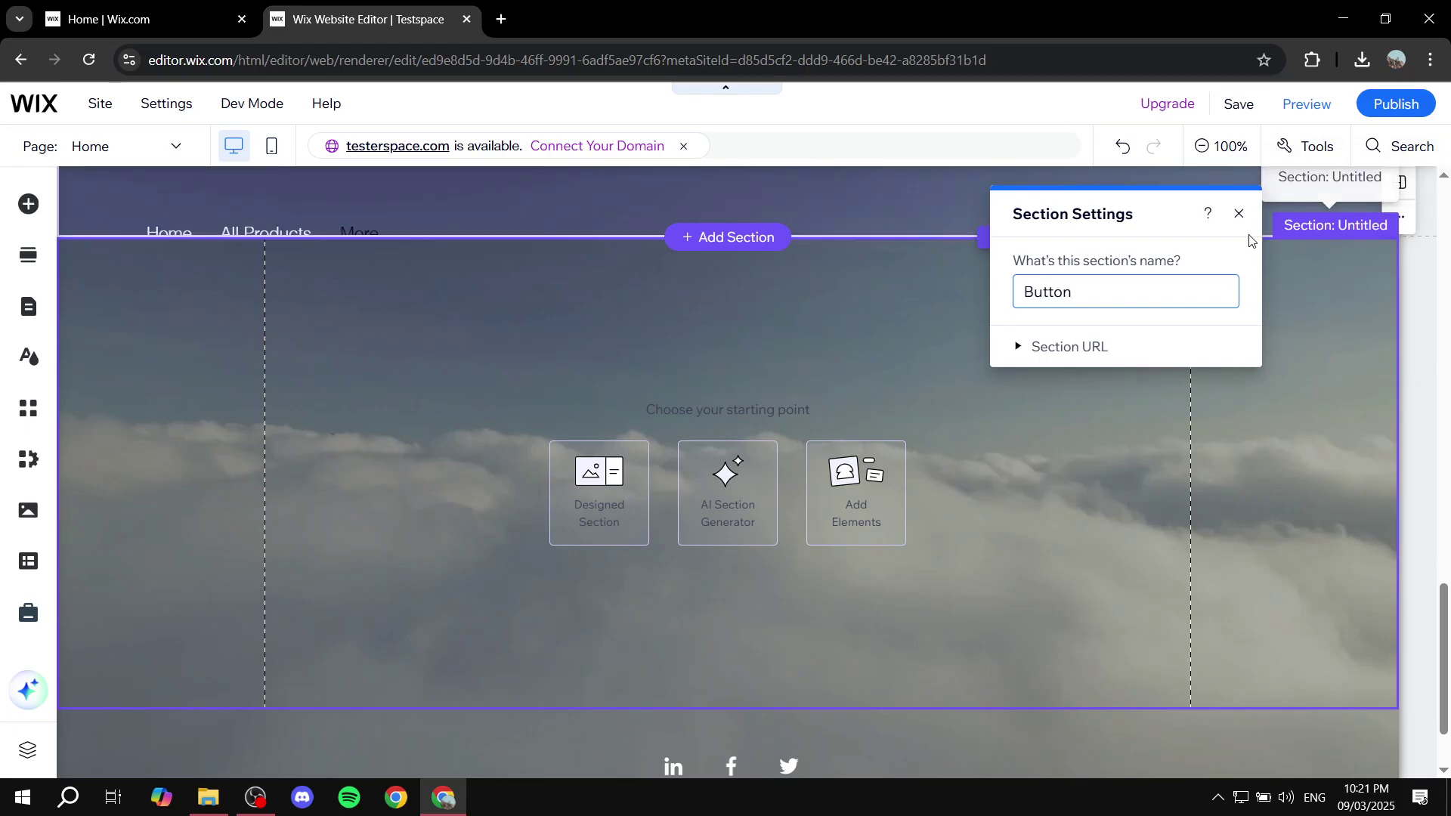
click(1239, 214)
Add the first dark themed button to the middle of the Button section and enlarge it slightly.
click(16, 205)
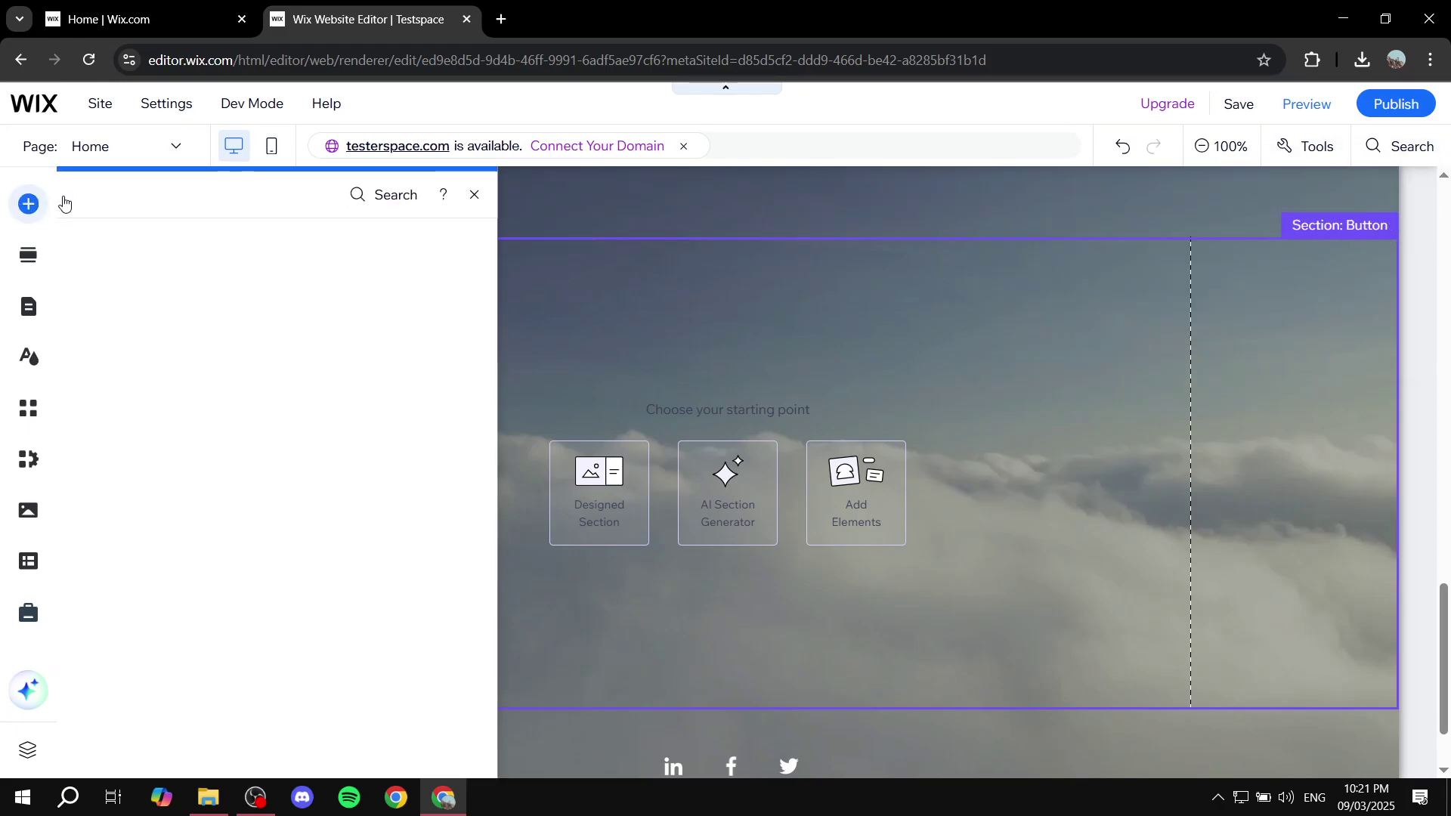
click(103, 295)
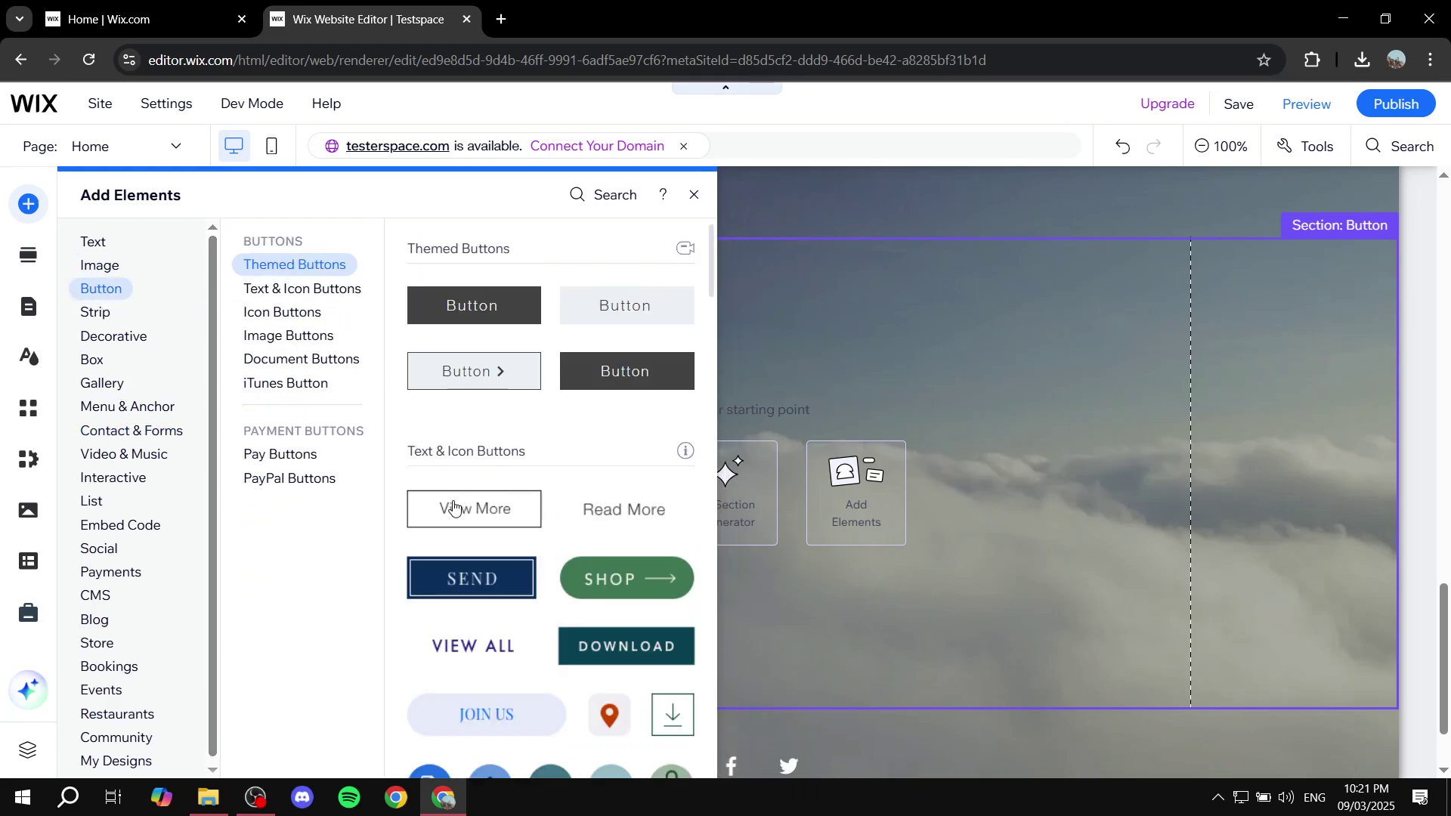
click(469, 305)
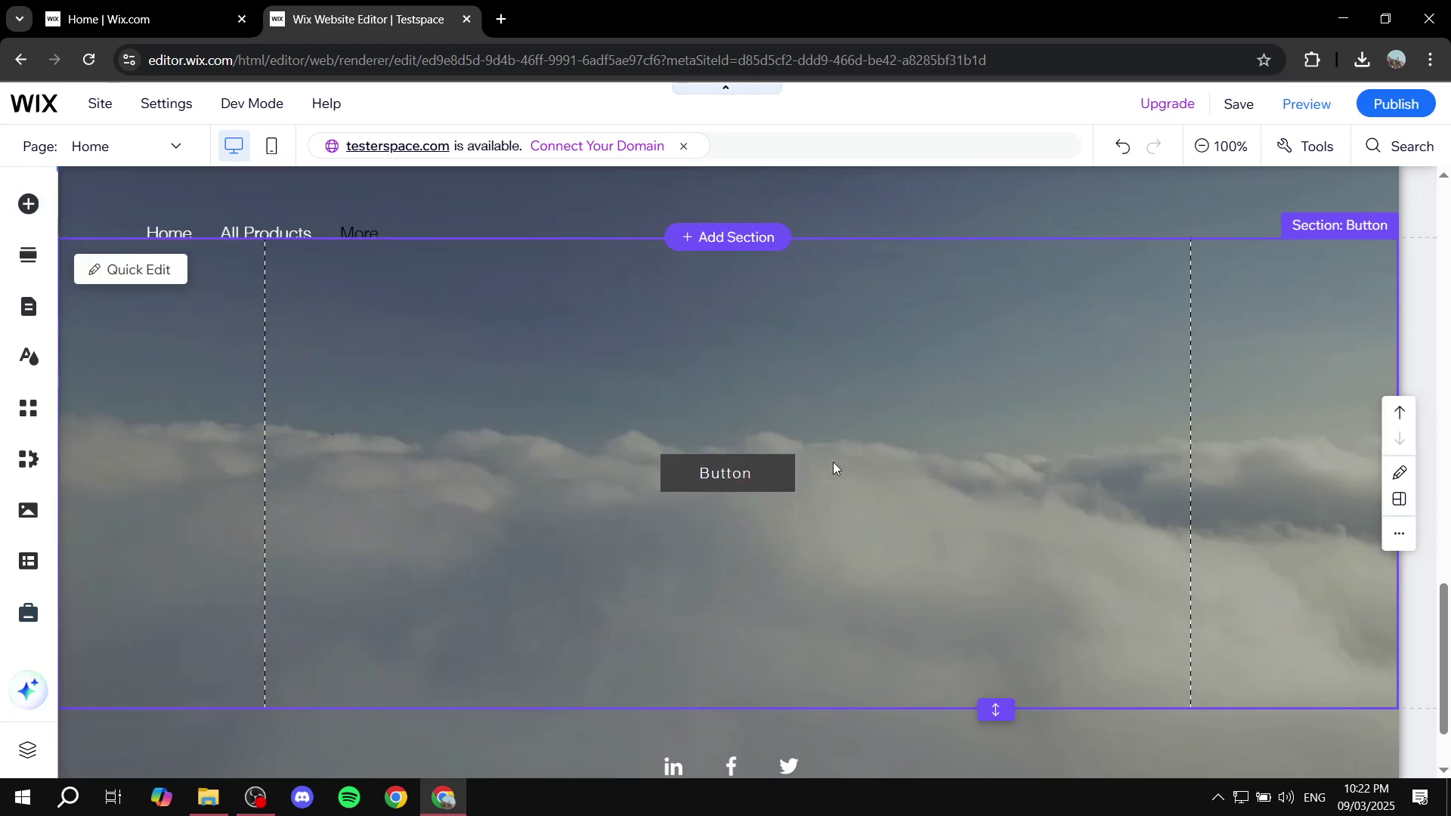
click(779, 479)
drag(795, 493, 777, 446)
click(975, 500)
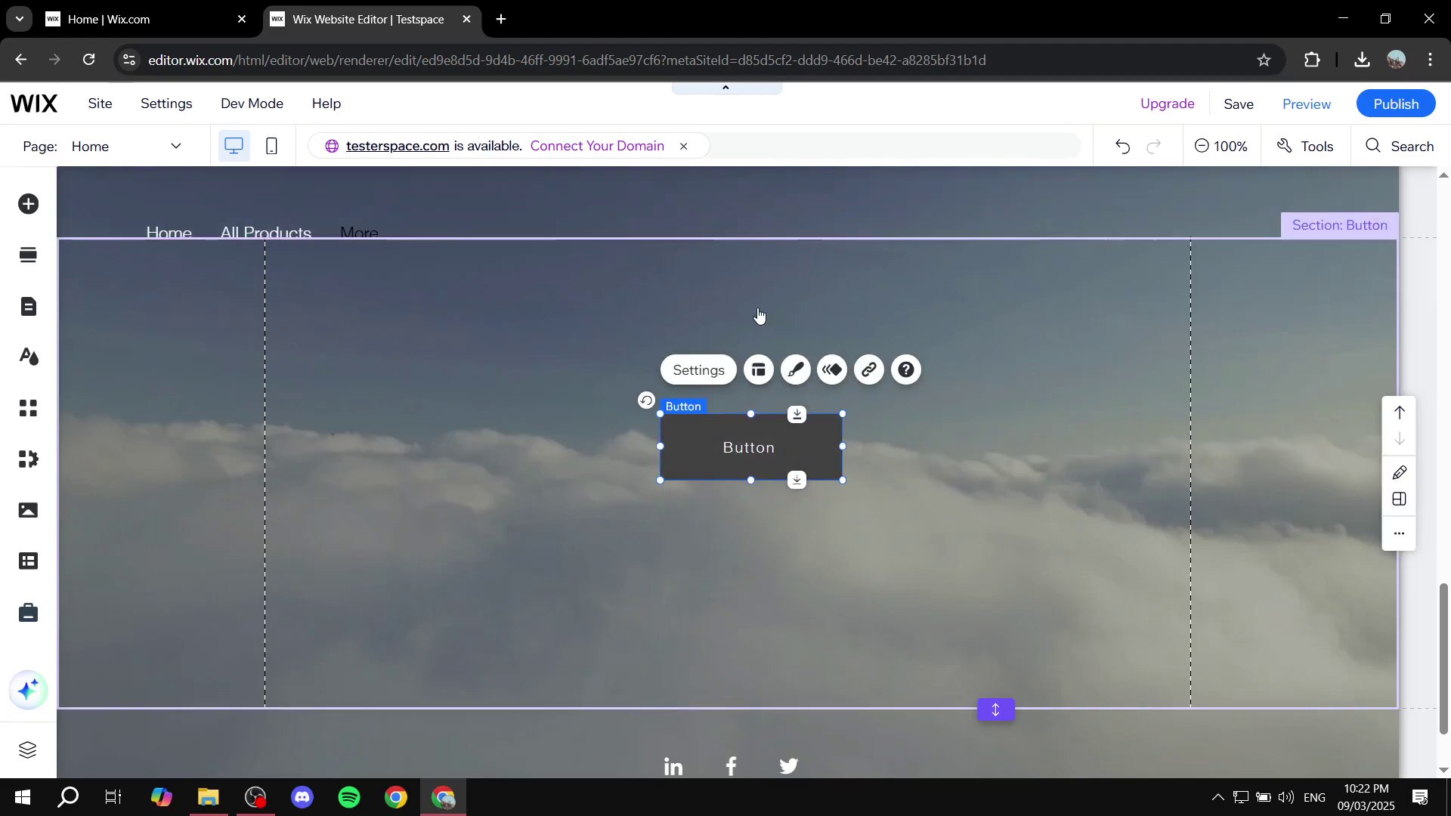
Review the home page's sections from the Coming Soon section down to the Button section and footer.
scroll(1158, 383, up, 5)
scroll(937, 514, down, 8)
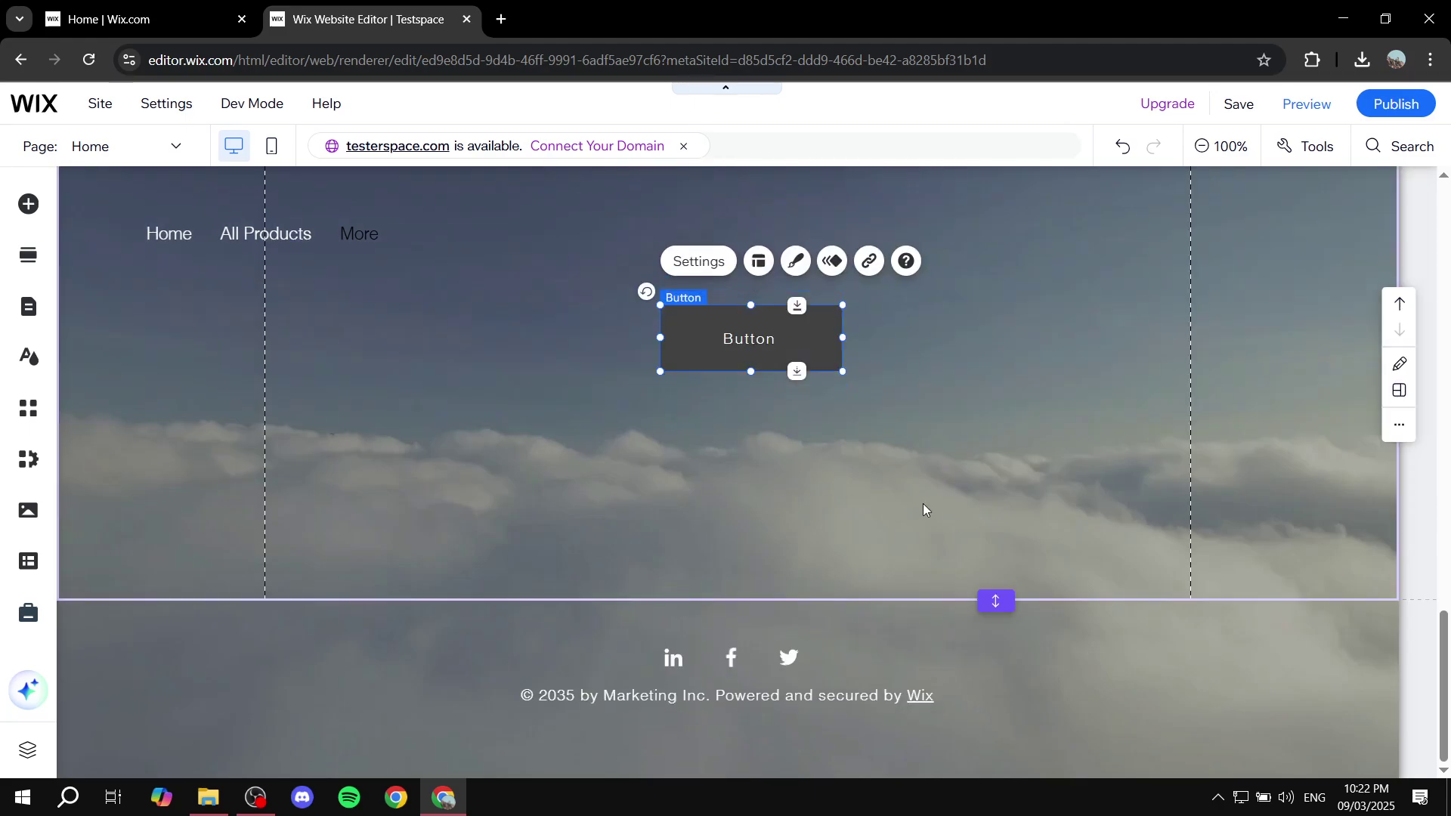
scroll(907, 506, up, 6)
scroll(817, 270, up, 8)
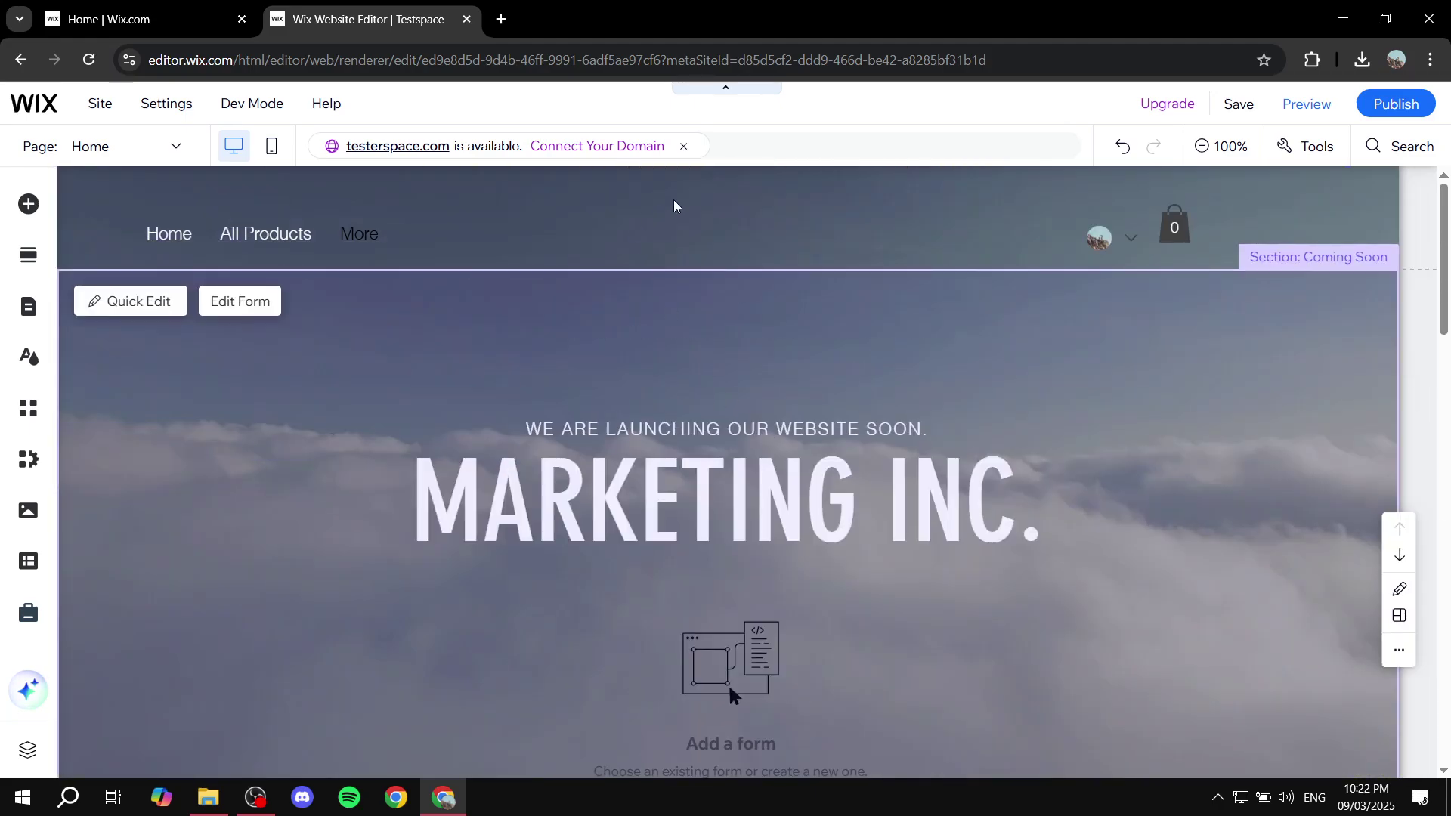
scroll(899, 461, down, 9)
scroll(881, 457, down, 5)
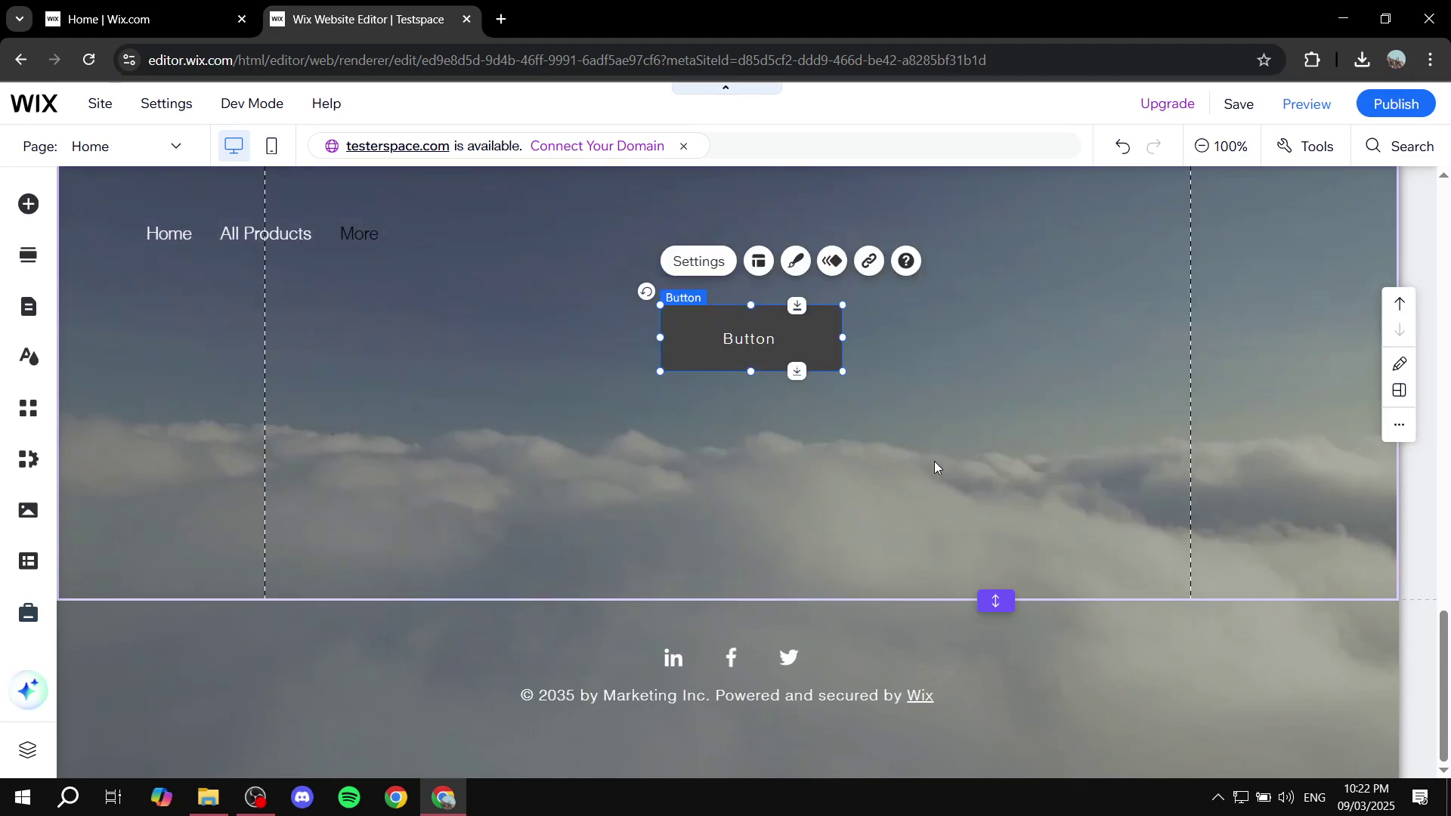
scroll(937, 468, up, 10)
scroll(922, 401, down, 7)
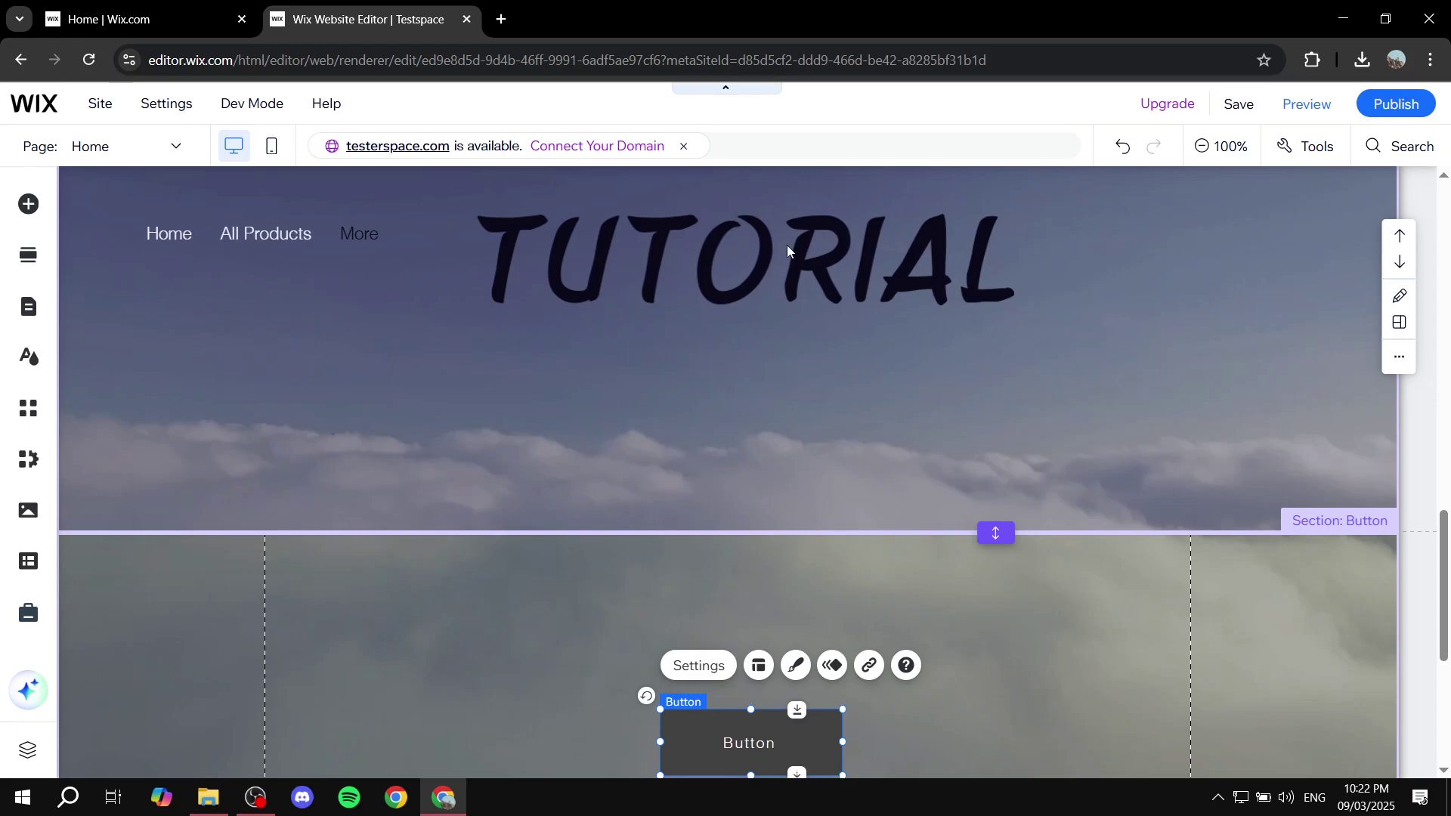
scroll(799, 393, down, 5)
scroll(985, 527, up, 12)
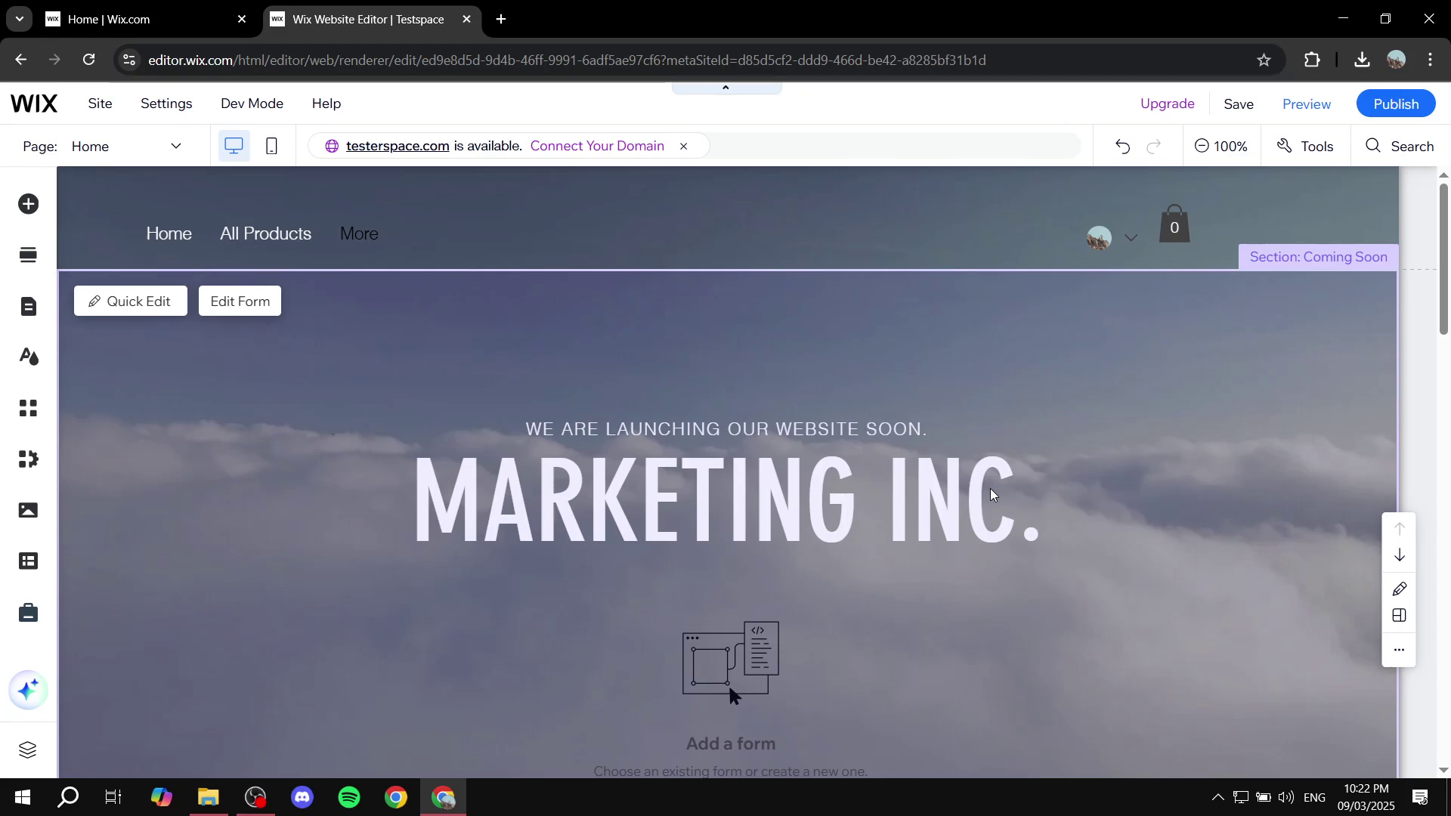
scroll(770, 442, down, 5)
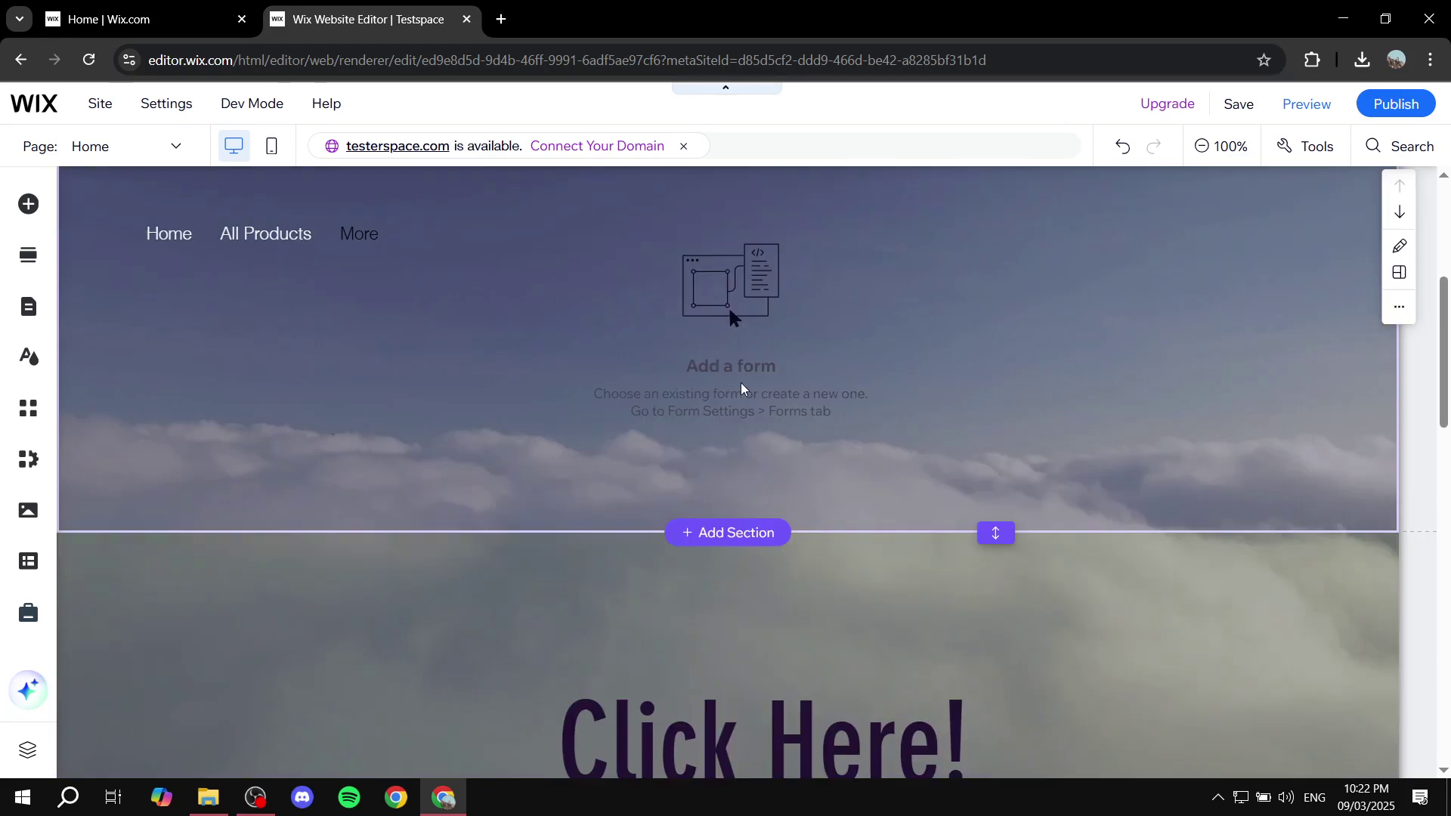
scroll(1069, 470, up, 4)
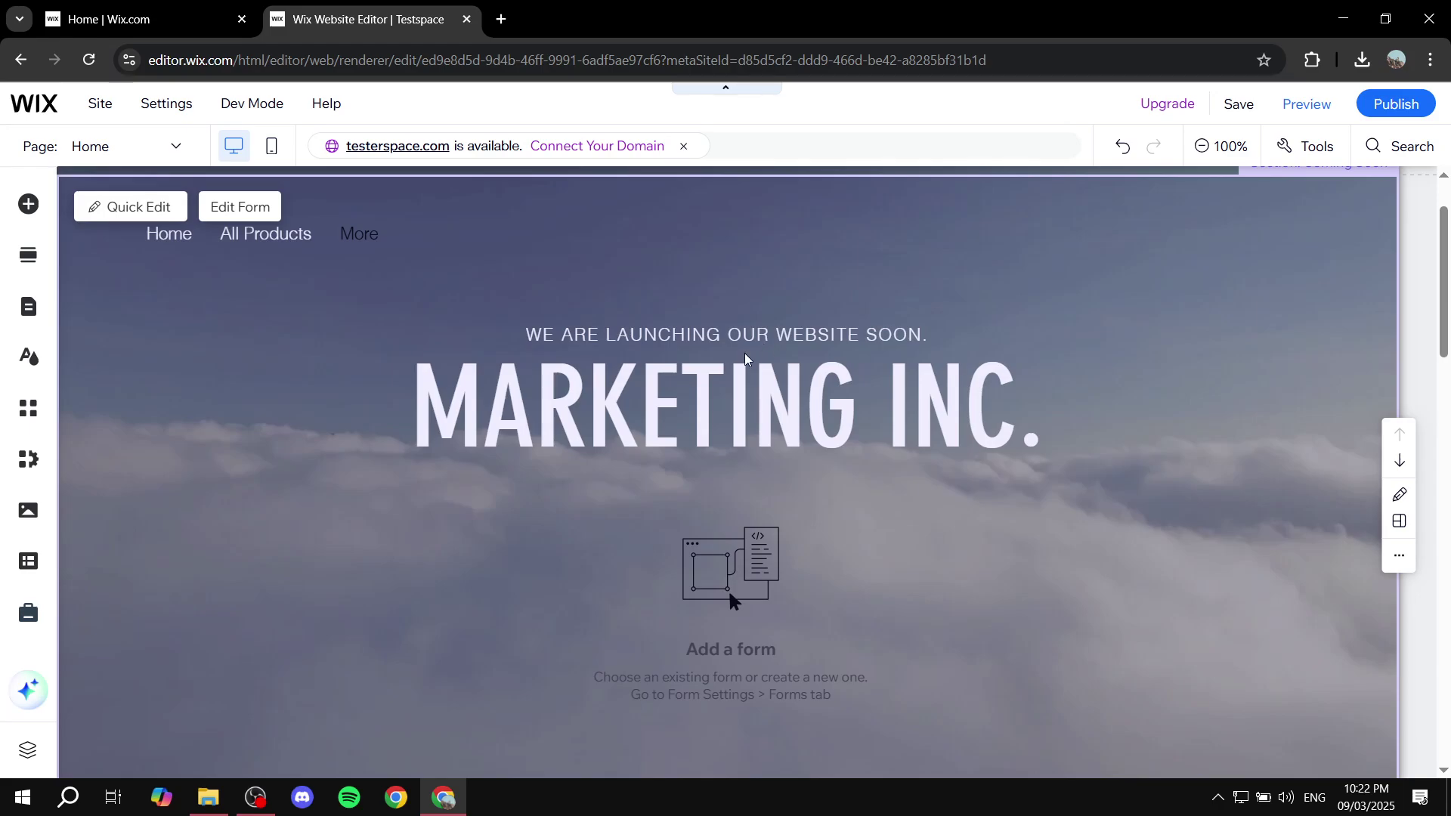
Link the "Click Here!" heading in Section 2 to the Button section of the Home page.
scroll(748, 499, down, 5)
scroll(771, 513, down, 3)
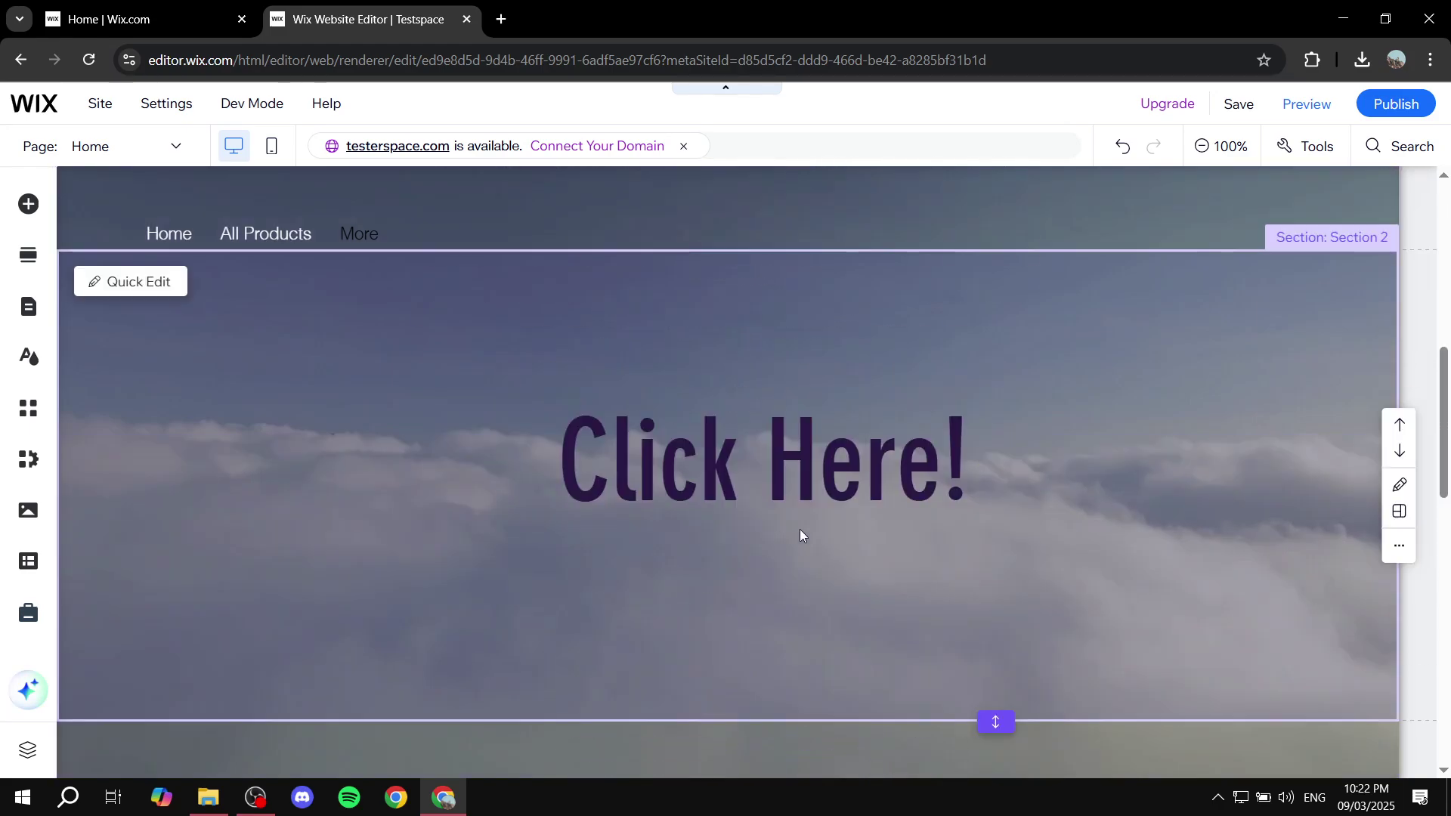
click(819, 464)
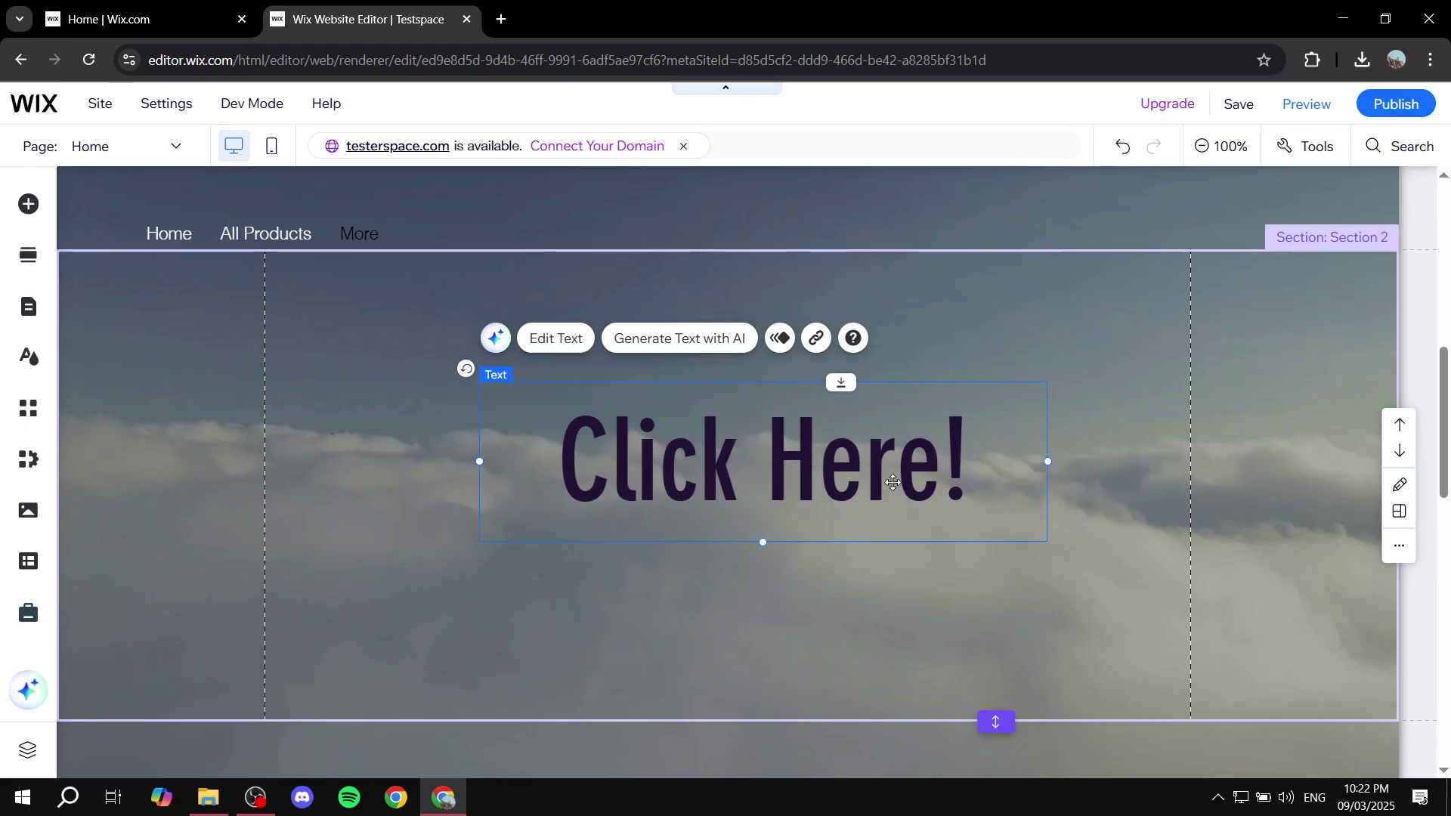
double_click(830, 459)
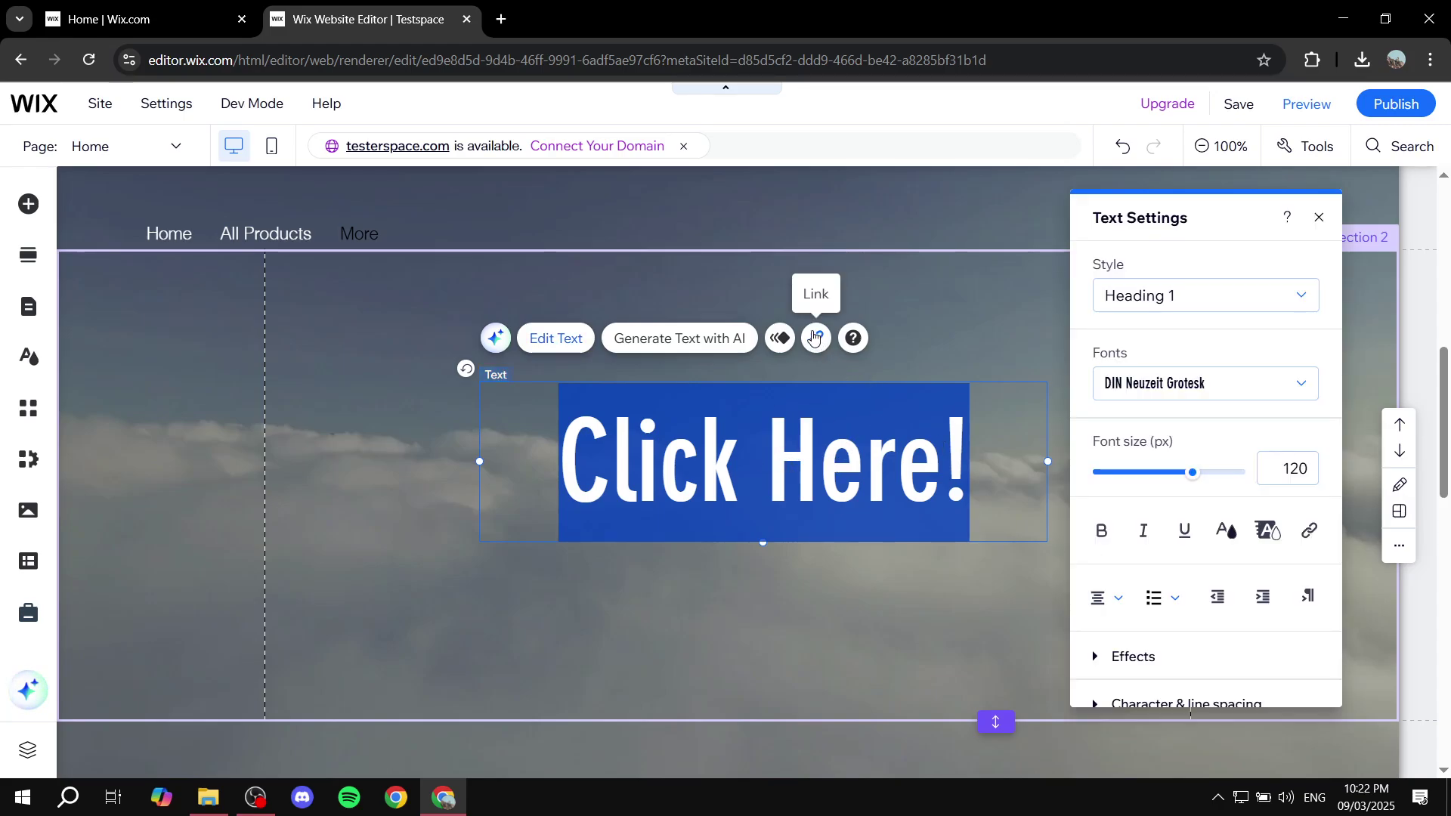
click(817, 339)
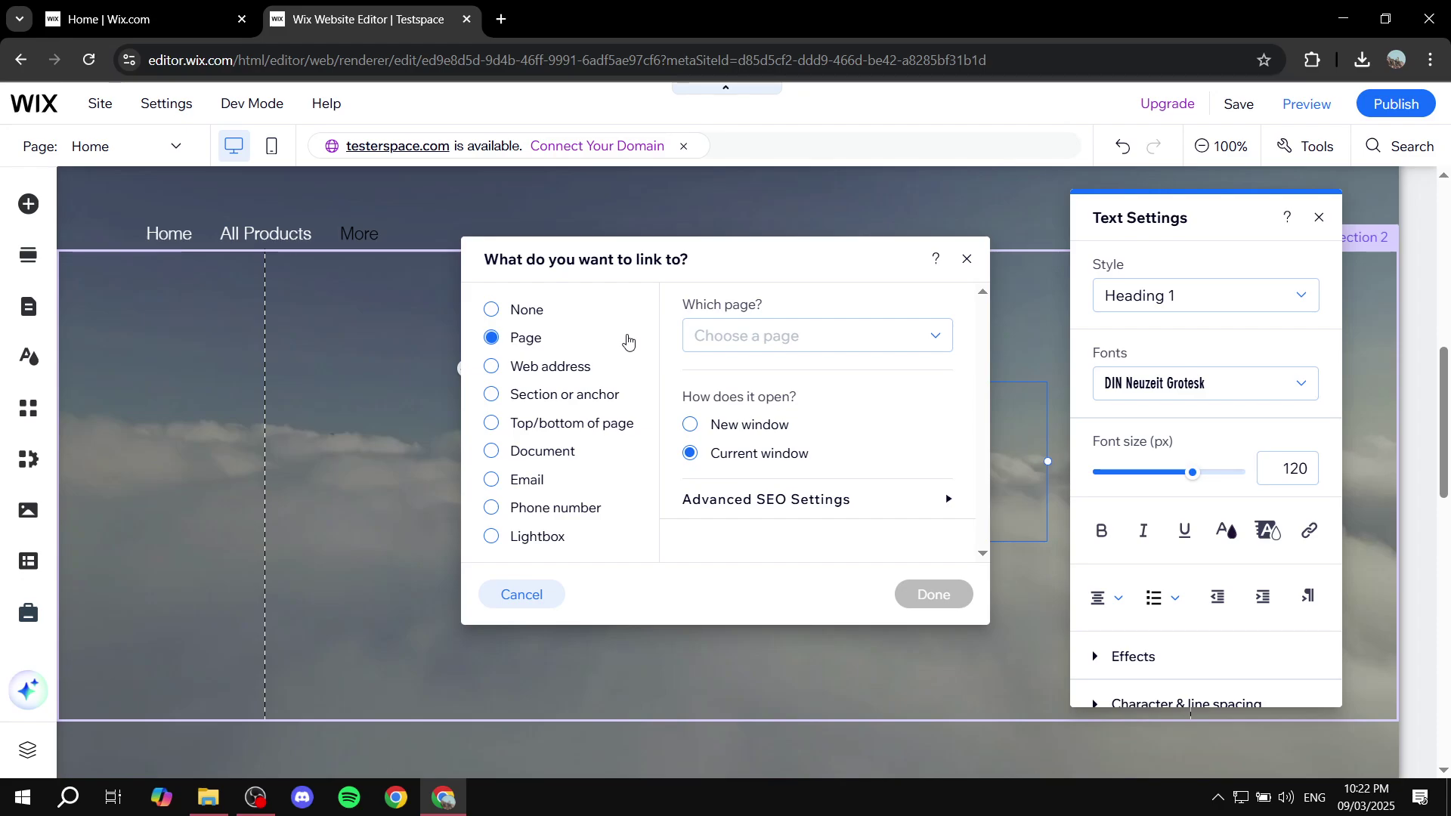
click(571, 395)
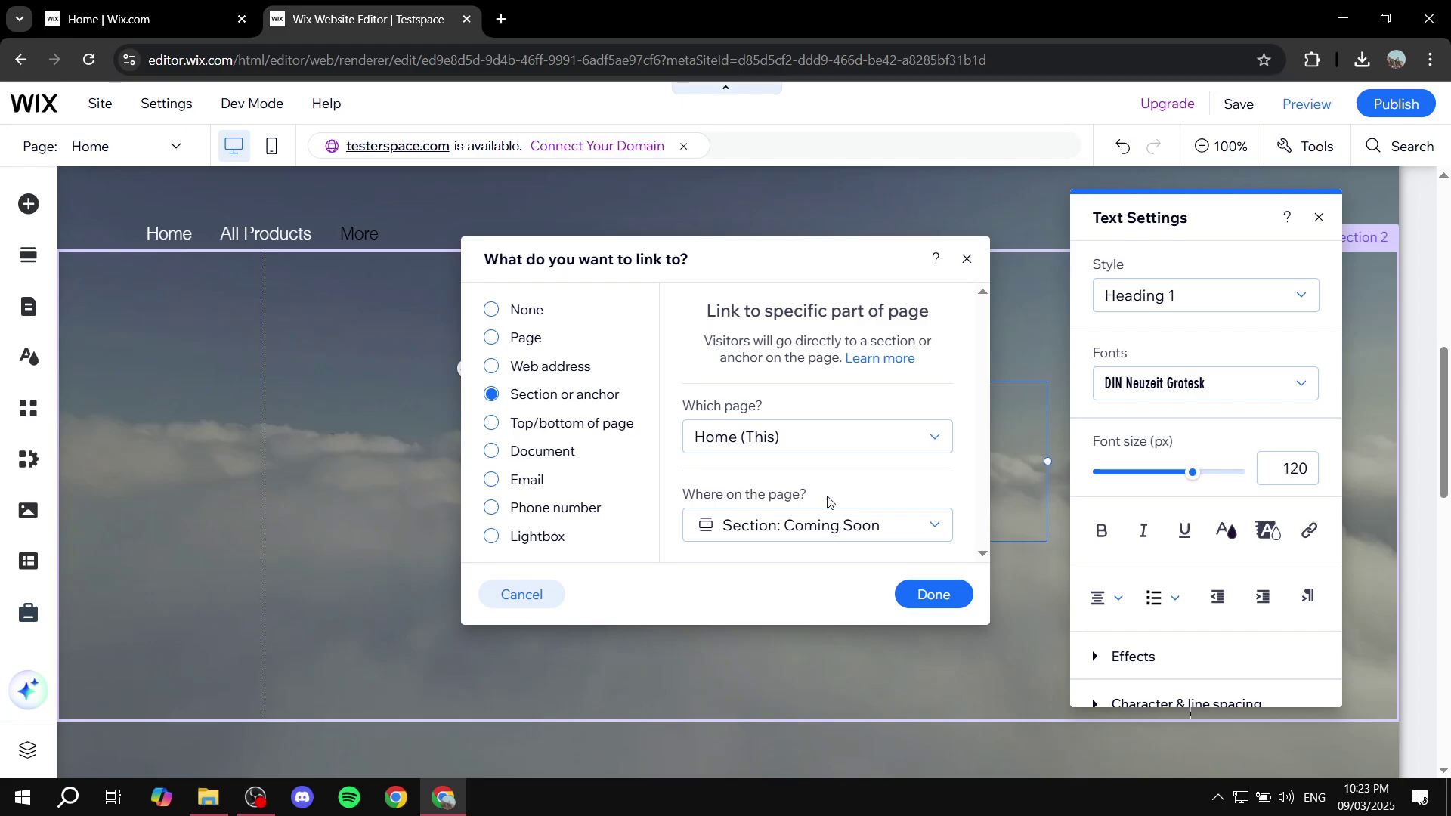
click(870, 512)
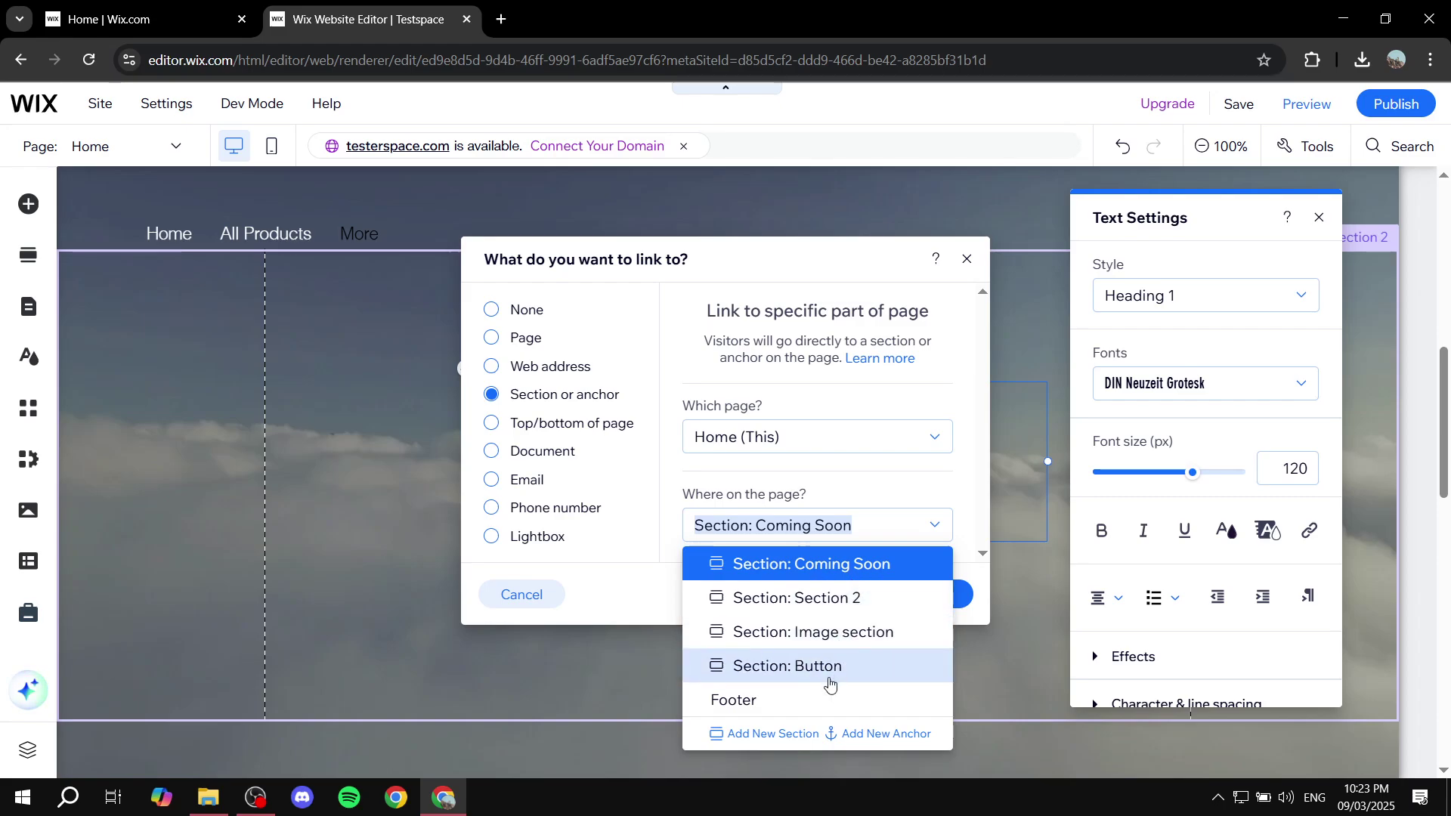
click(827, 676)
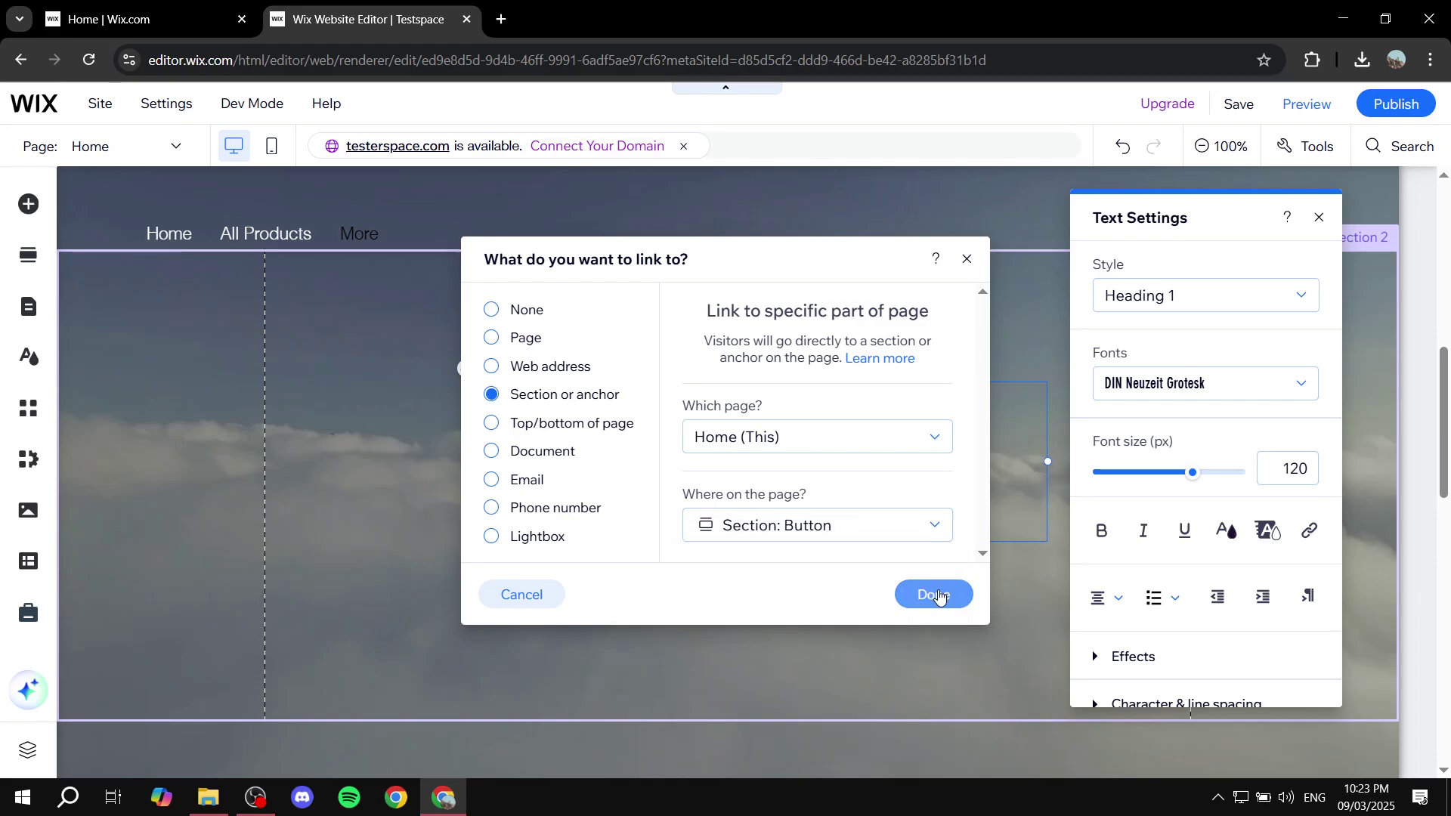
click(934, 596)
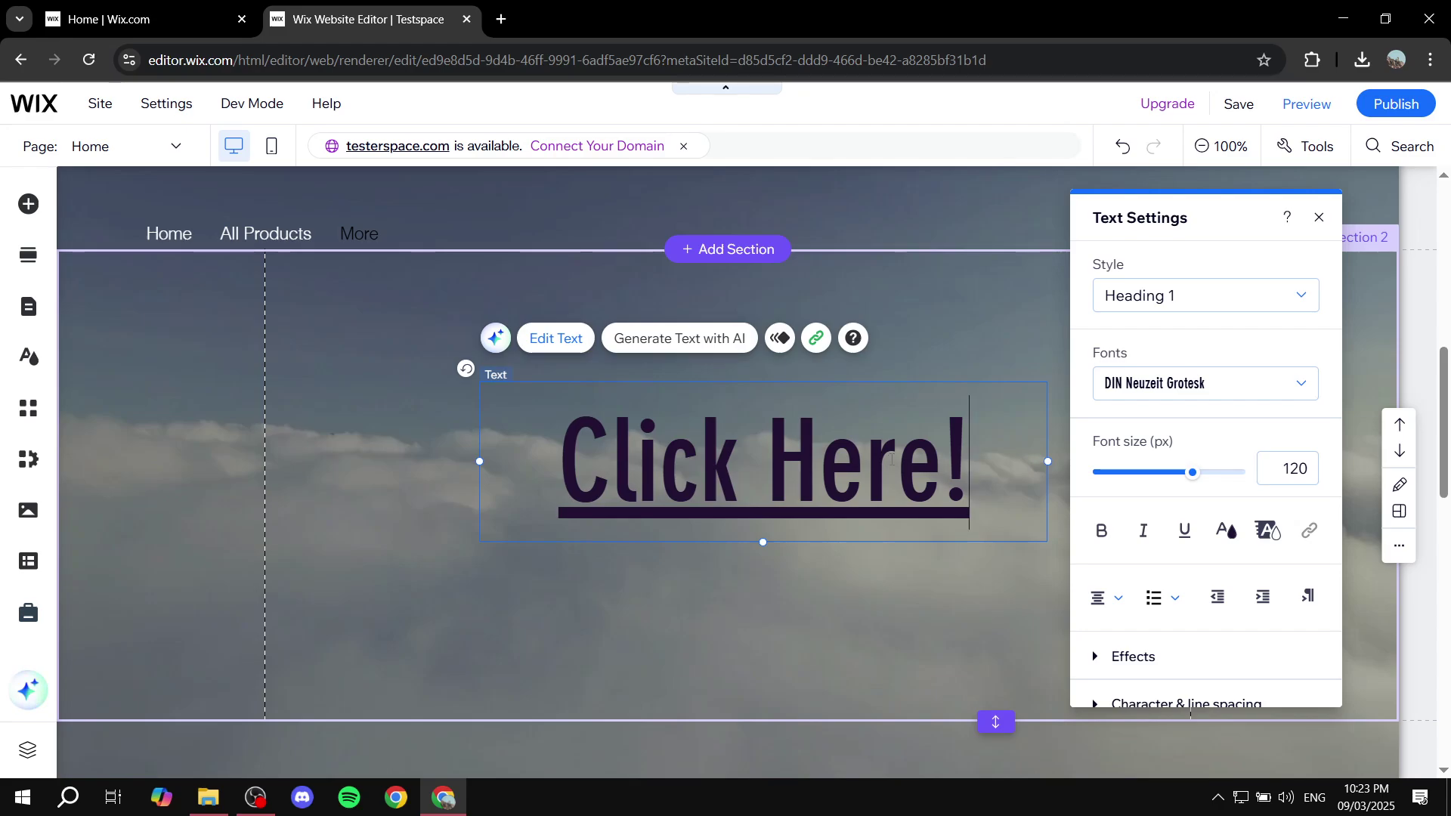
Remove the underline from the whole "Click Here!" heading and close its text settings.
key(ctrl+a)
key(ctrl+u)
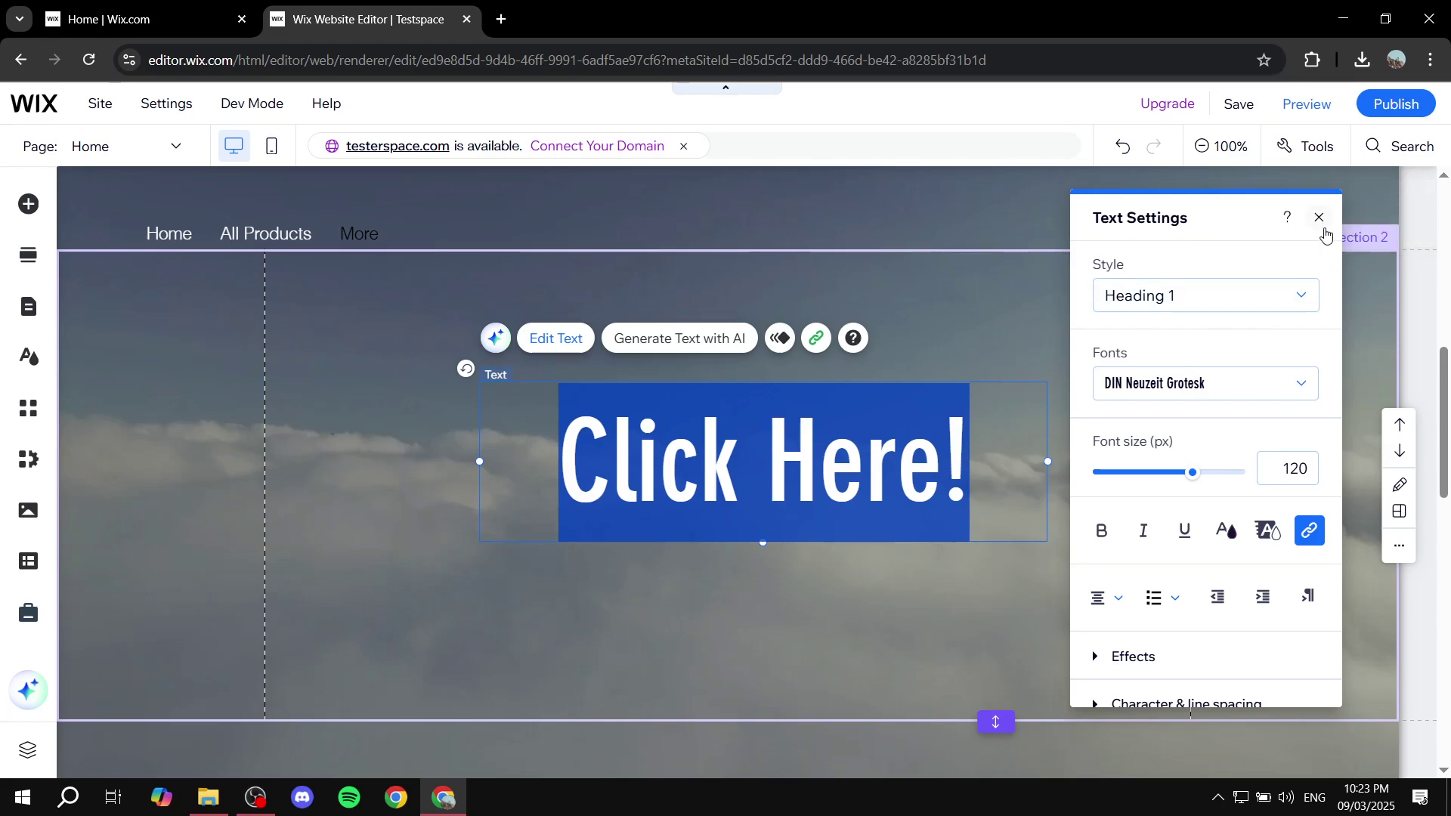
click(1320, 219)
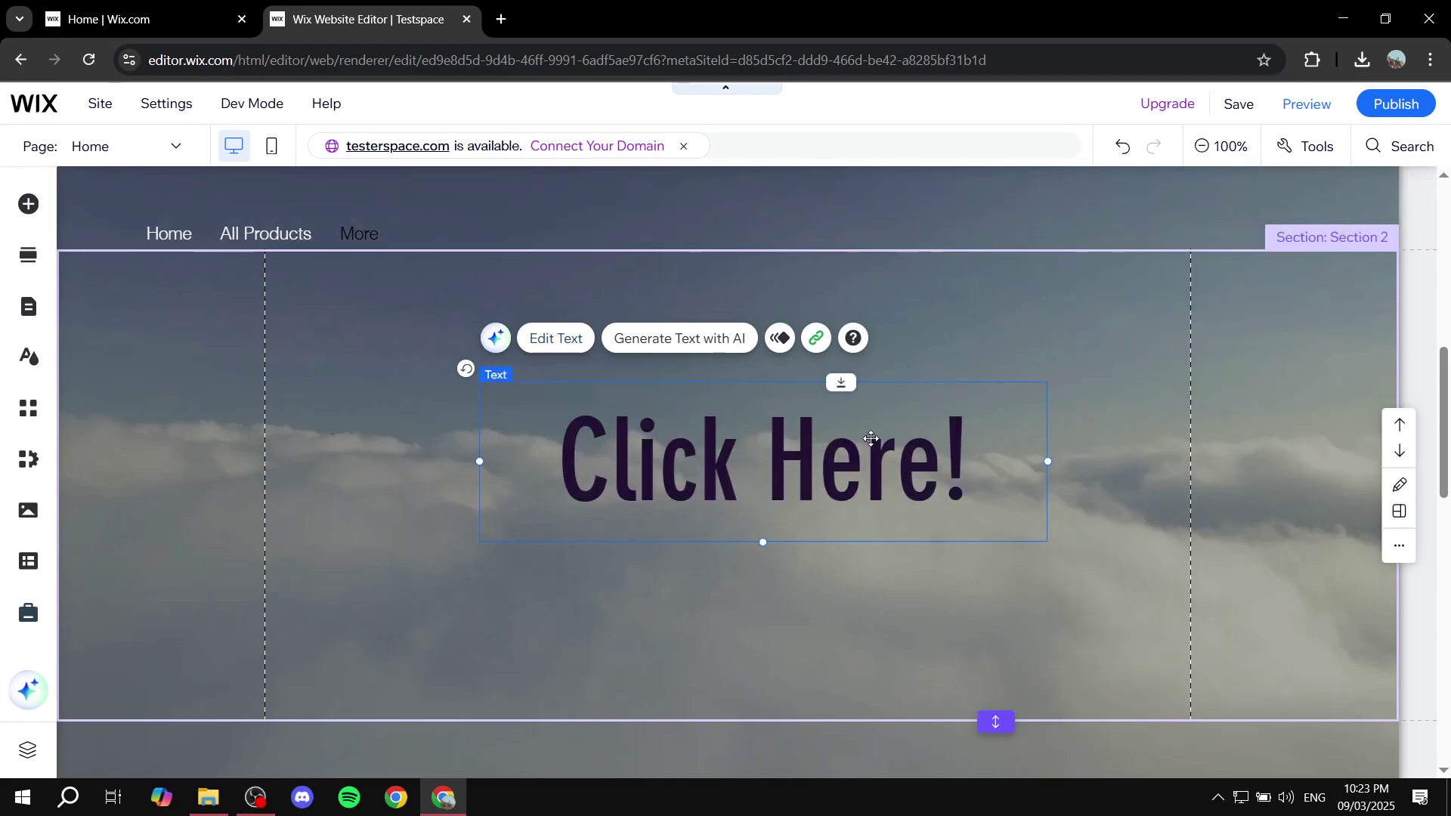
Link the Tutorial image in the Image section to the Coming Soon section of the Home page.
scroll(801, 483, down, 10)
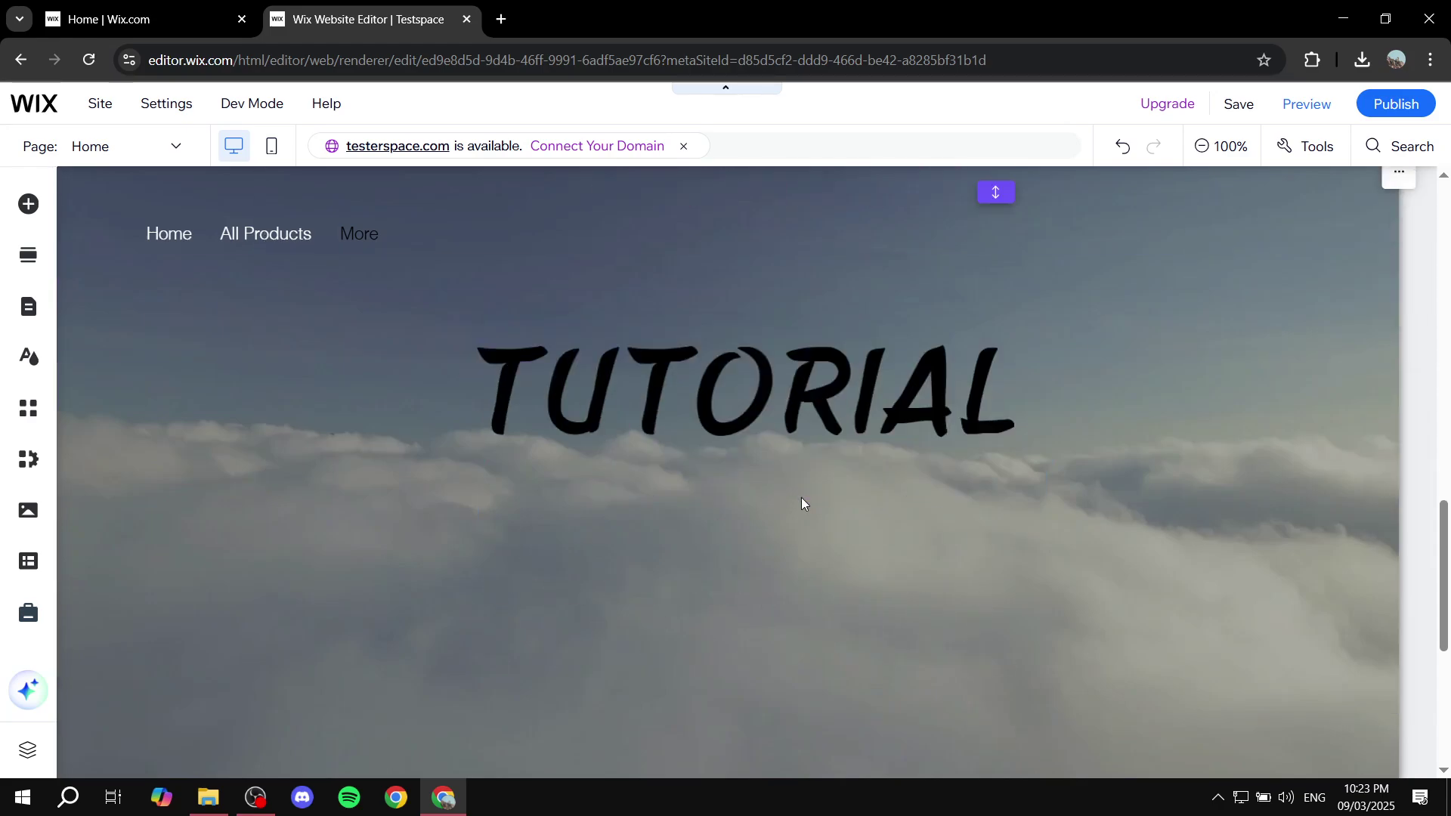
scroll(801, 423, up, 5)
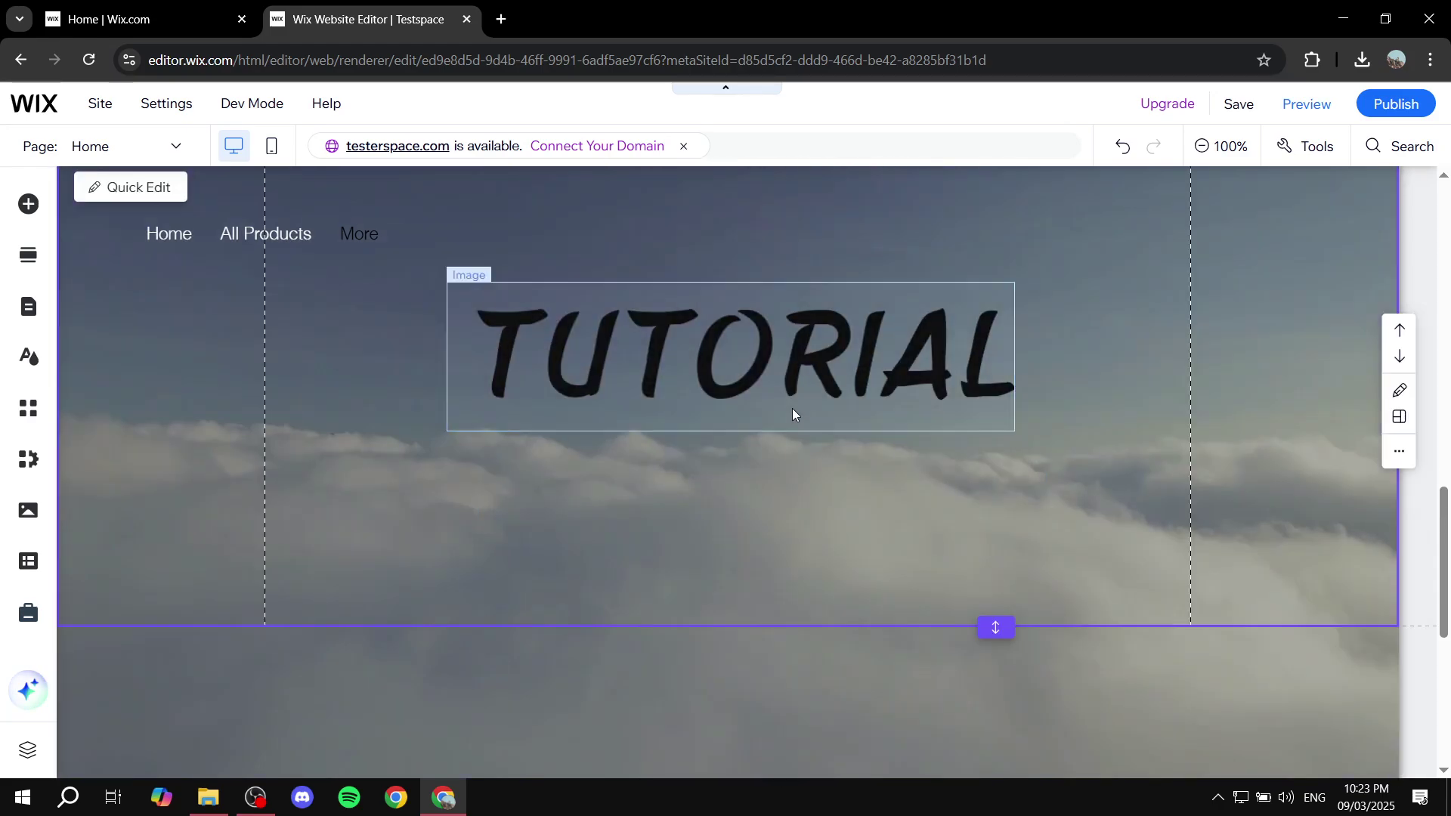
click(777, 461)
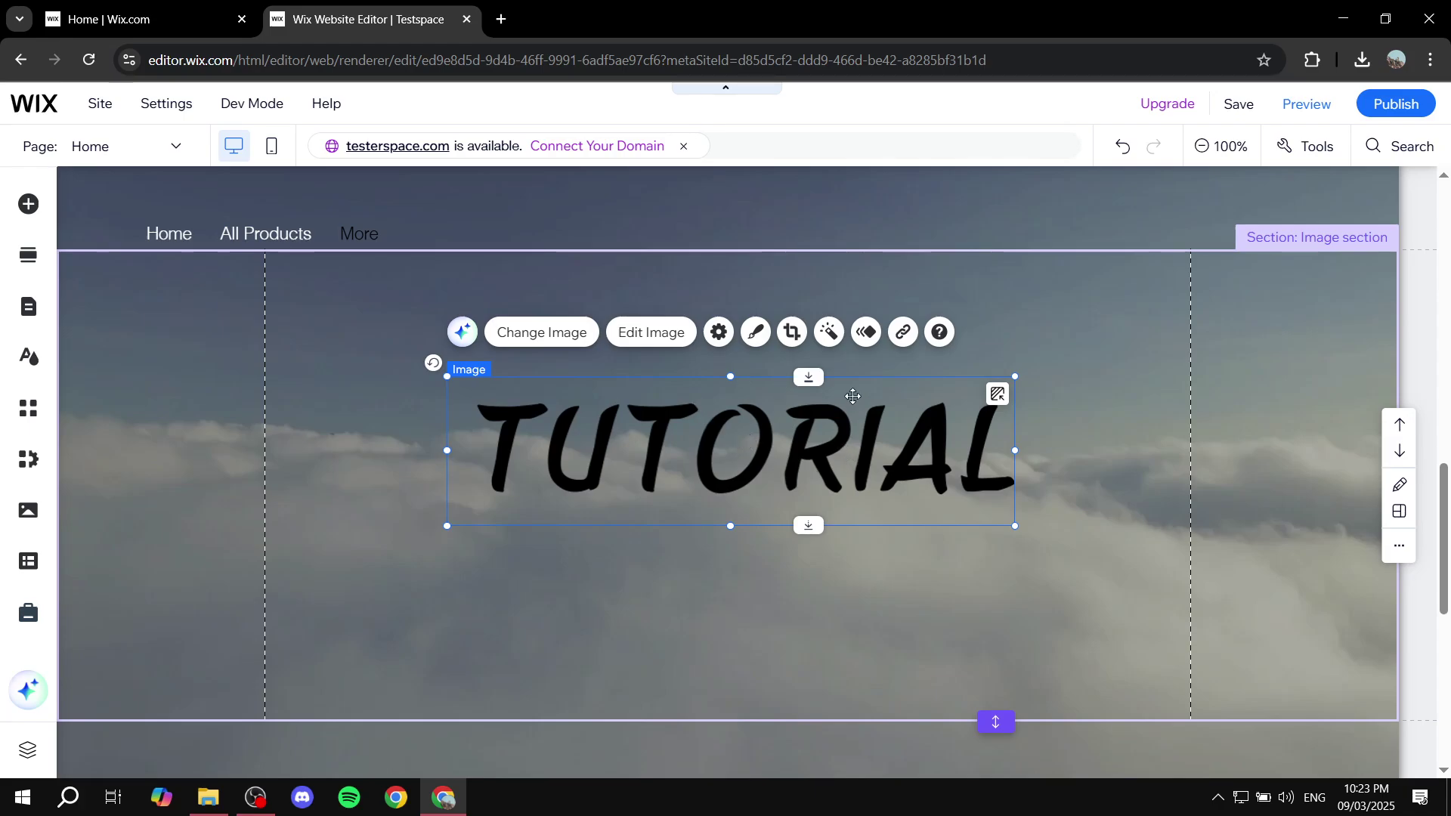
click(904, 333)
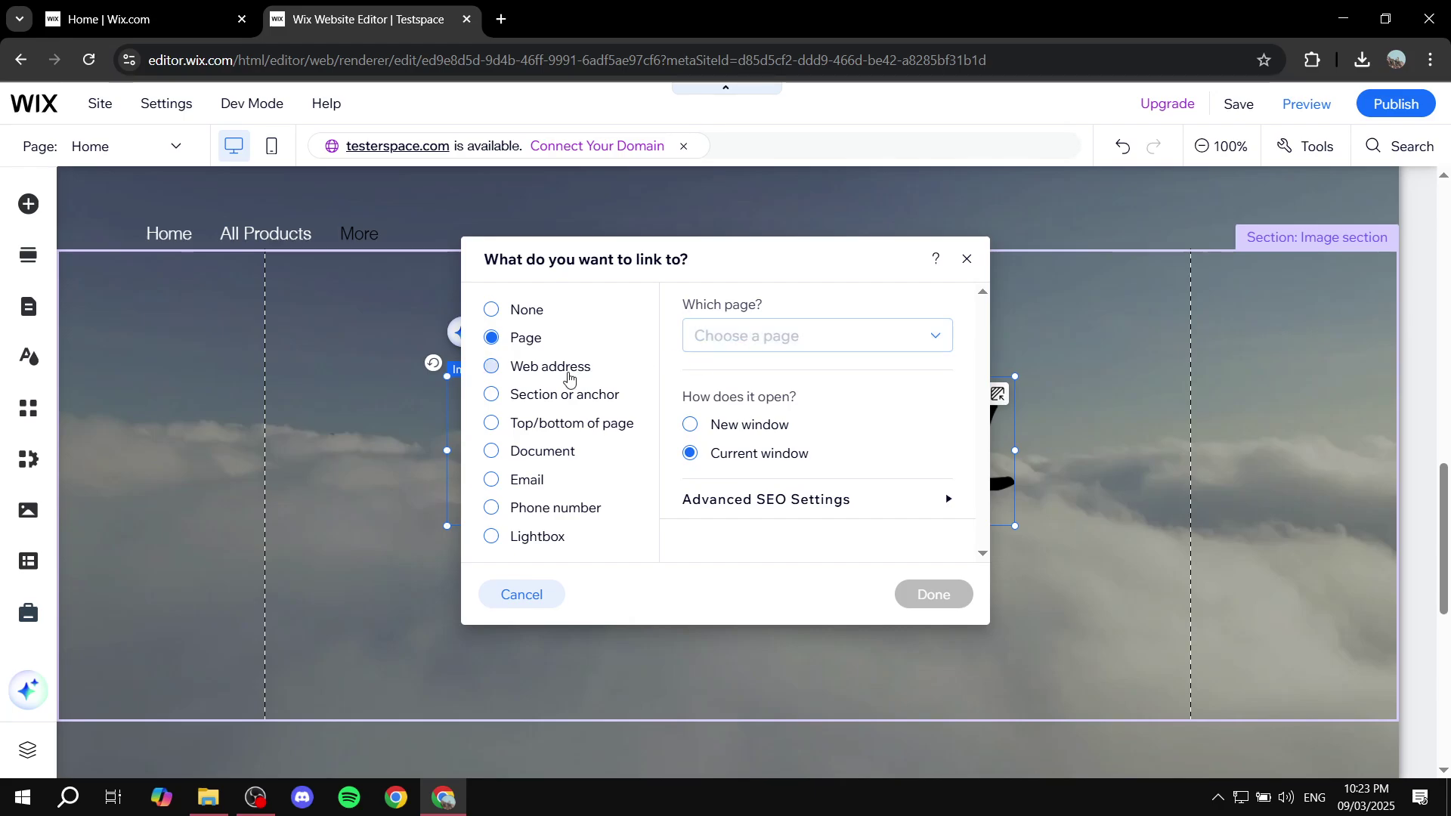
click(545, 401)
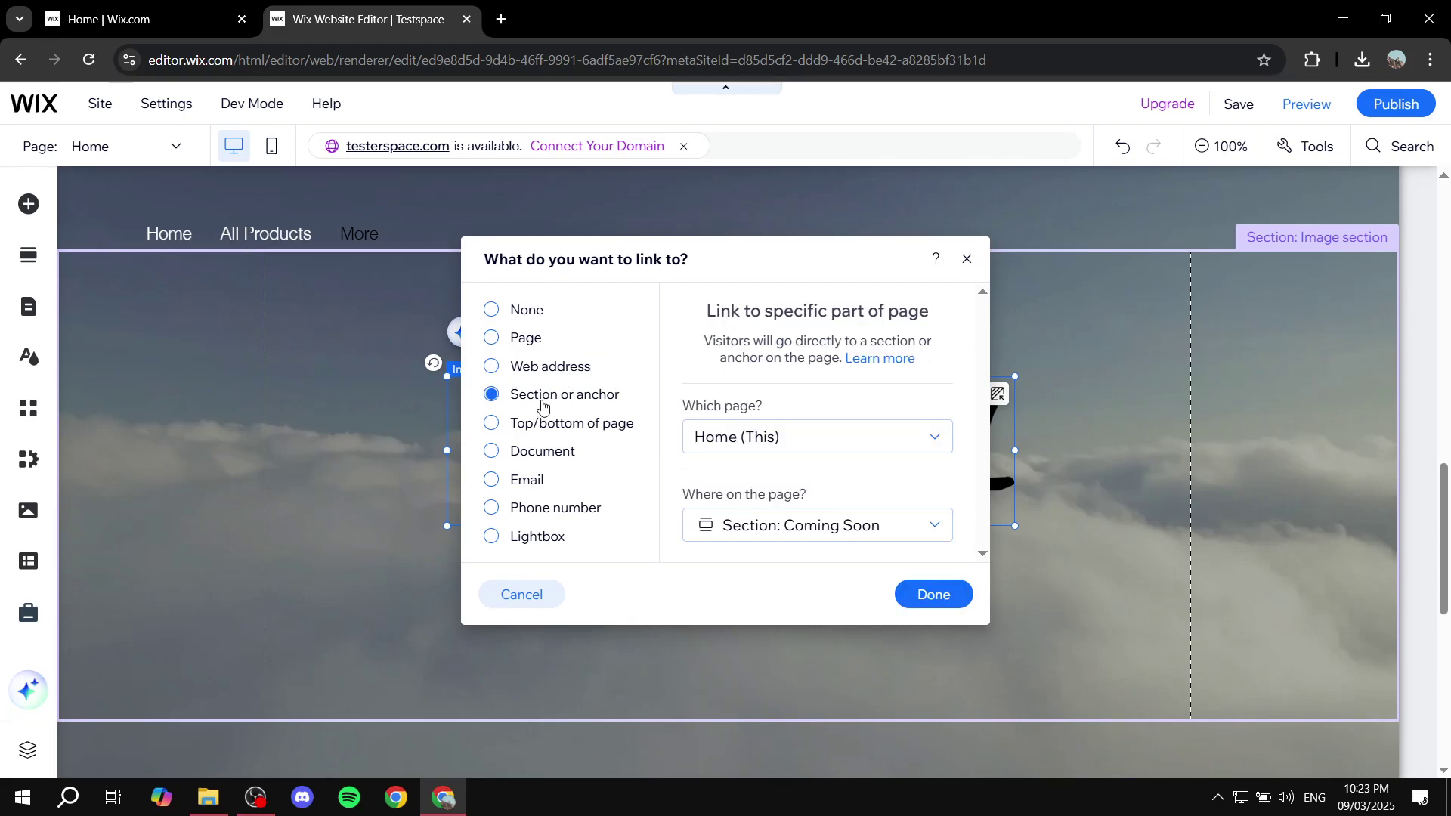
click(825, 534)
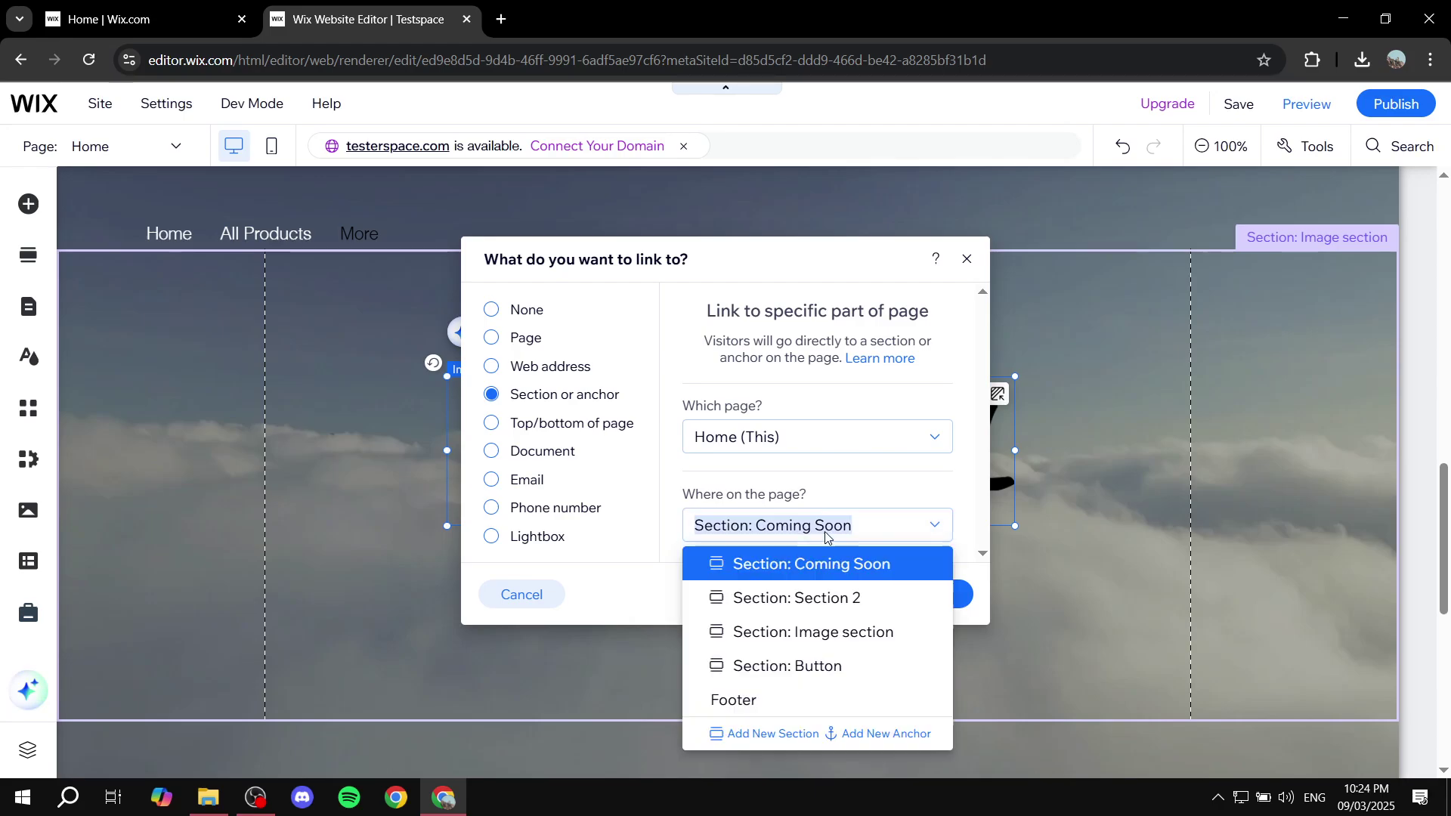
click(816, 568)
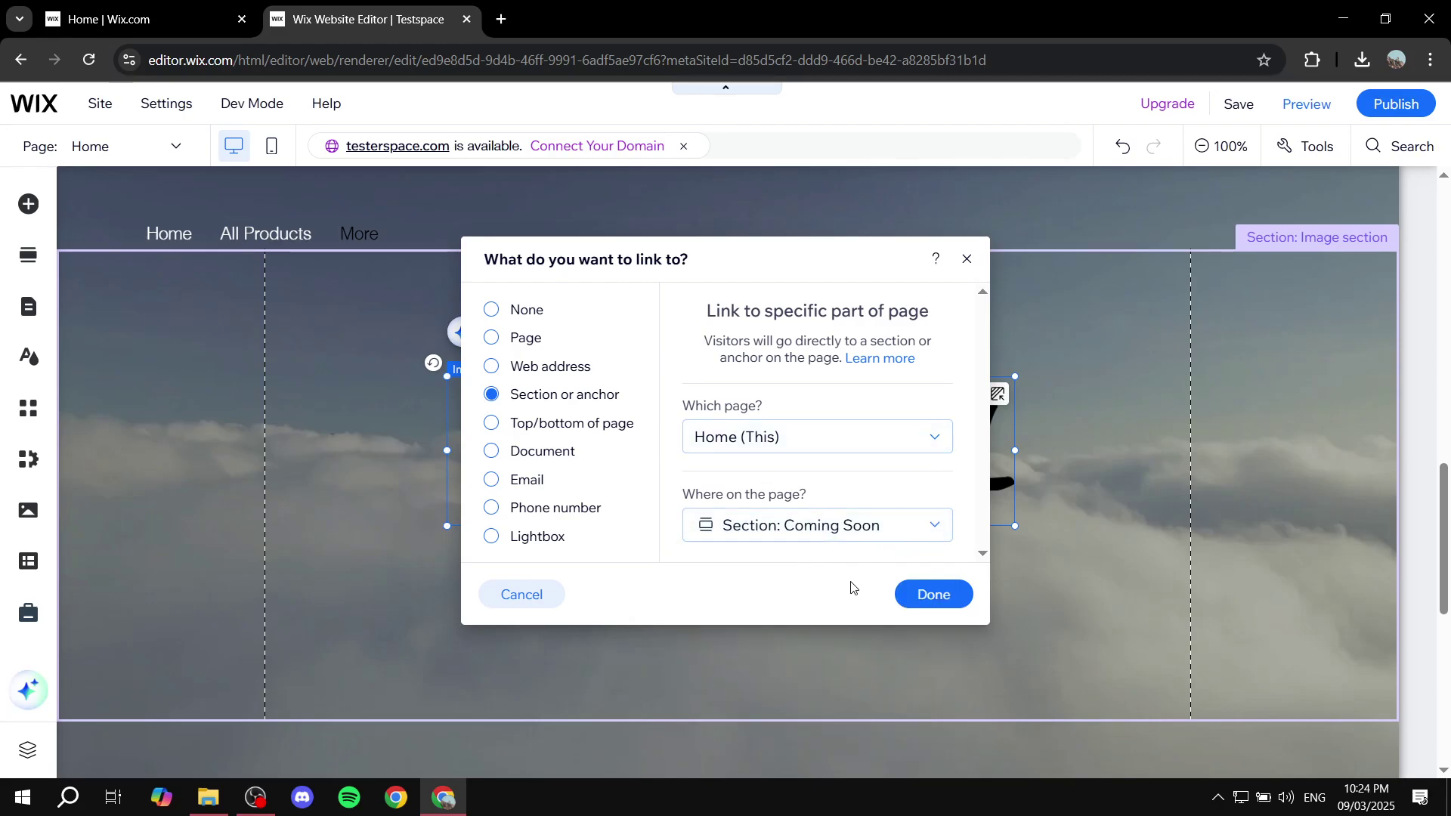
click(928, 601)
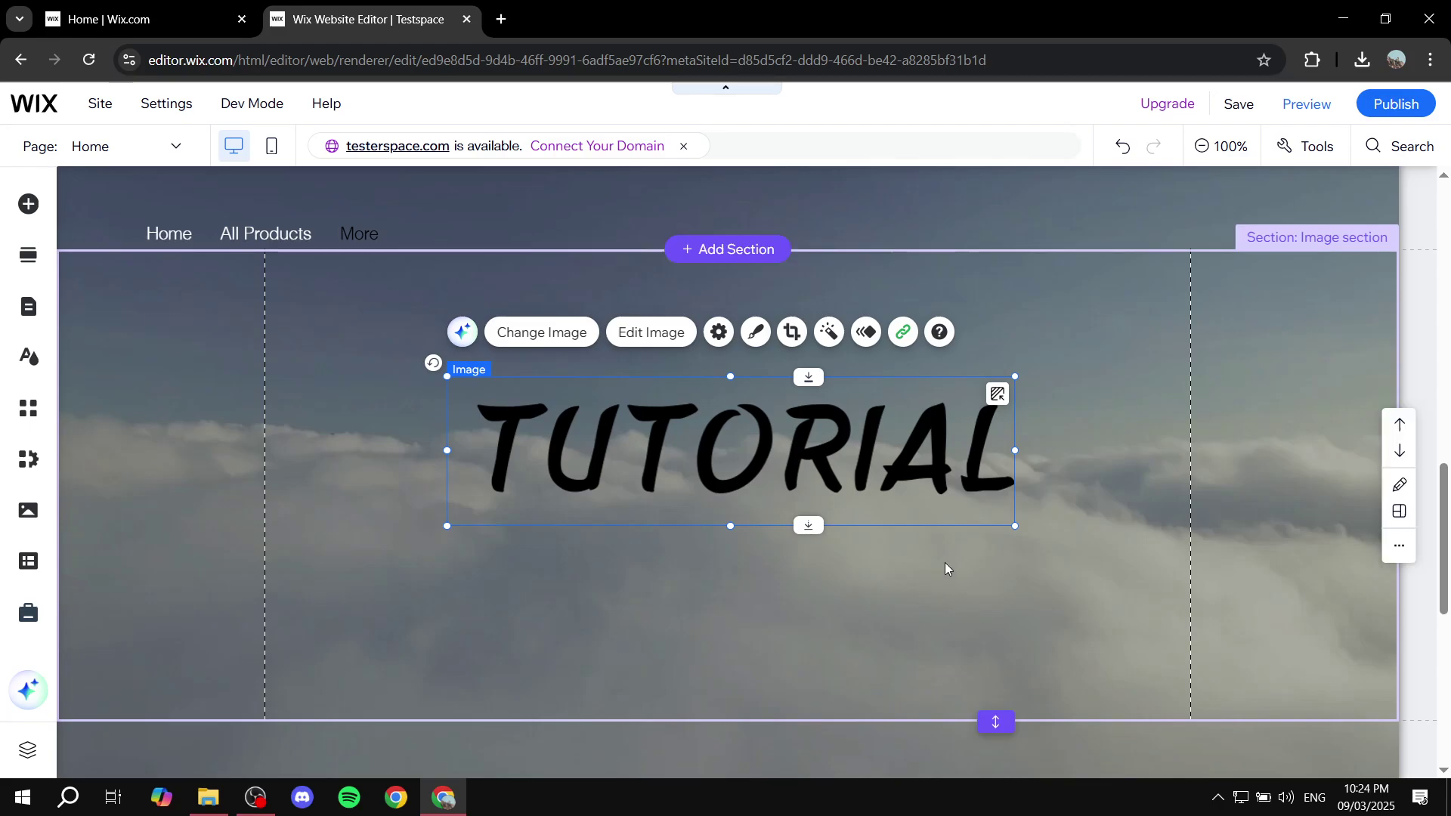
Set the button in the Button section to link to the Image section of the Home page.
scroll(855, 535, down, 5)
scroll(847, 531, down, 3)
scroll(769, 519, up, 1)
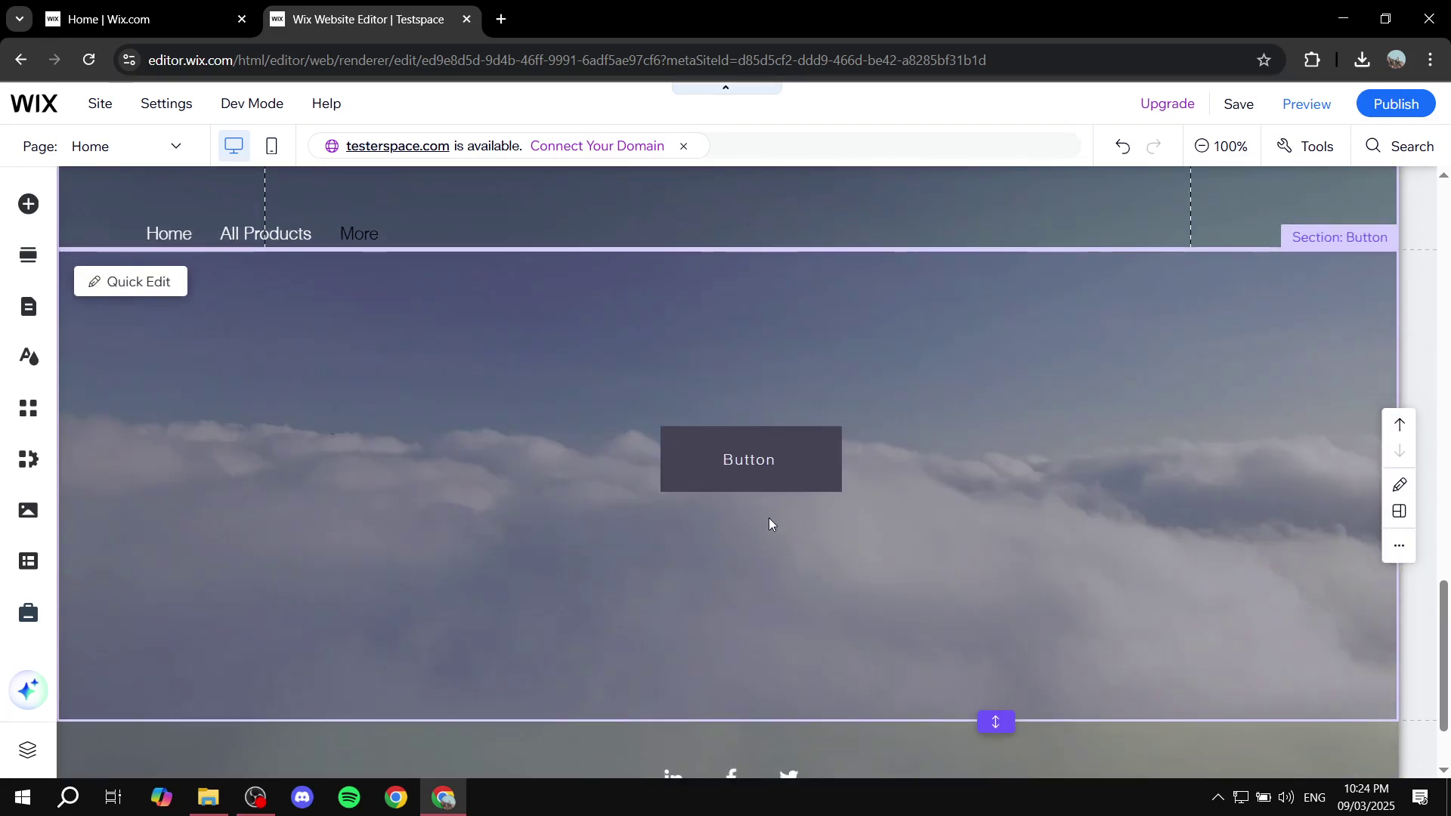
click(758, 464)
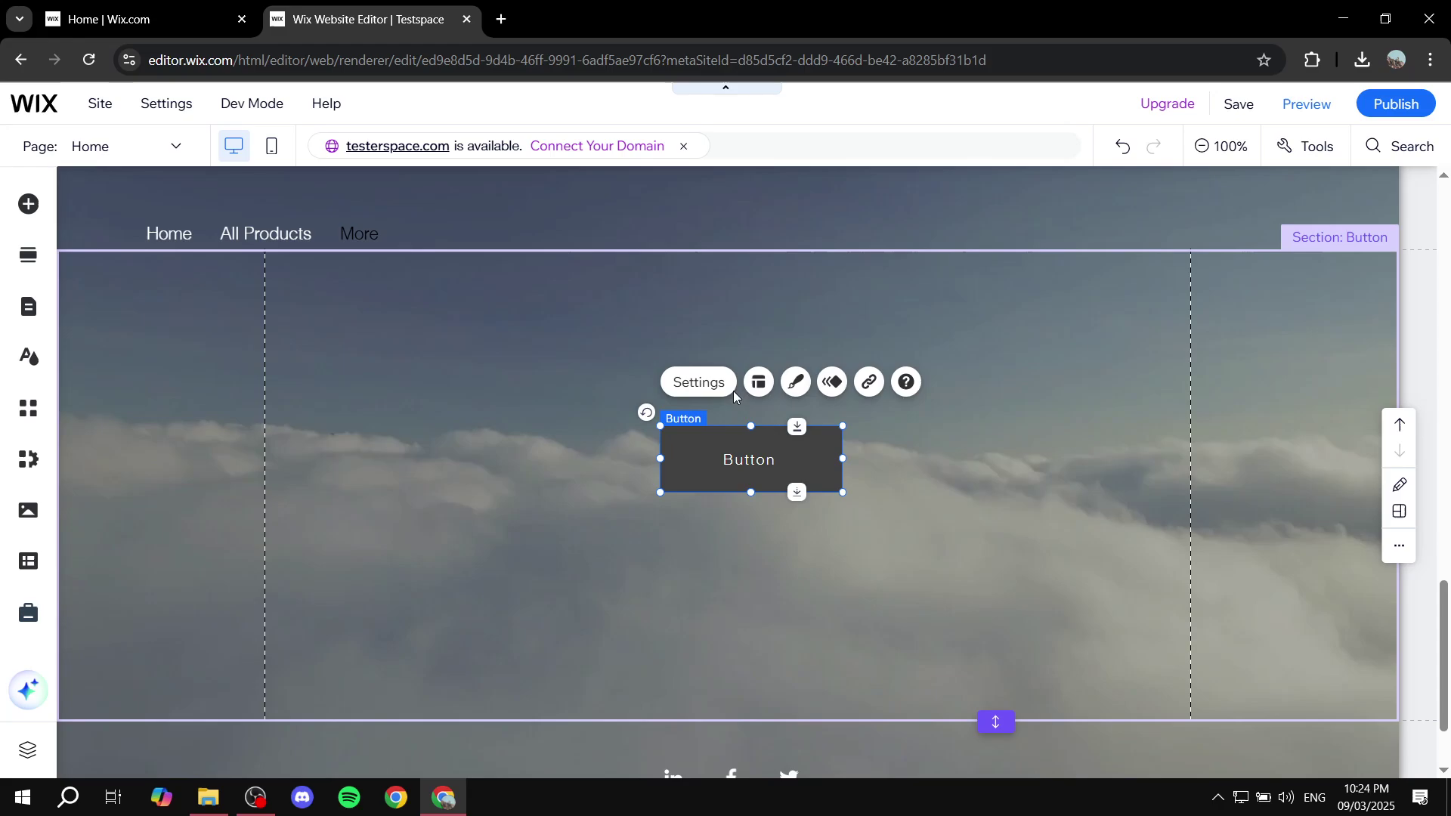
click(723, 383)
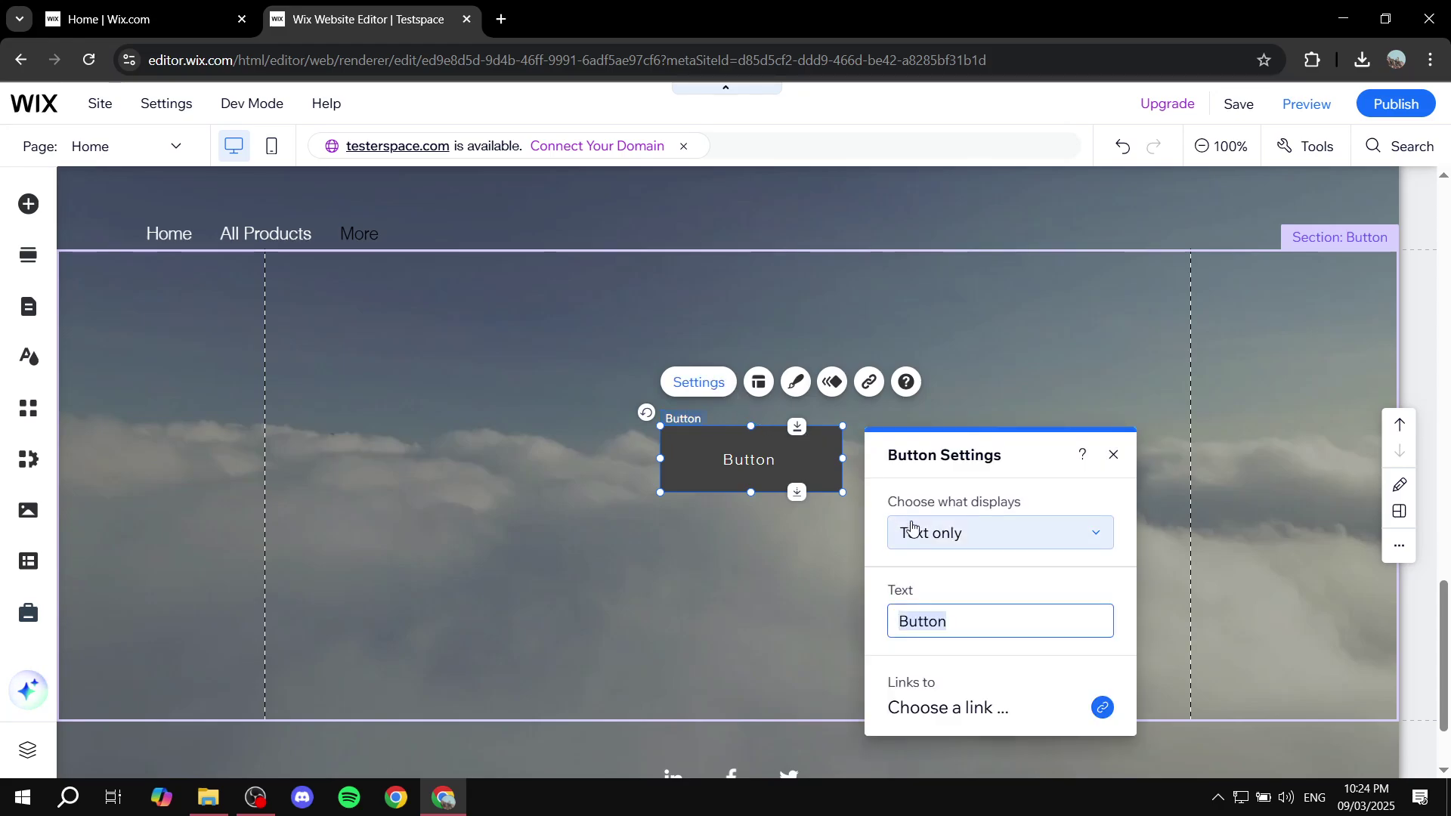
scroll(907, 574, down, 2)
click(1050, 713)
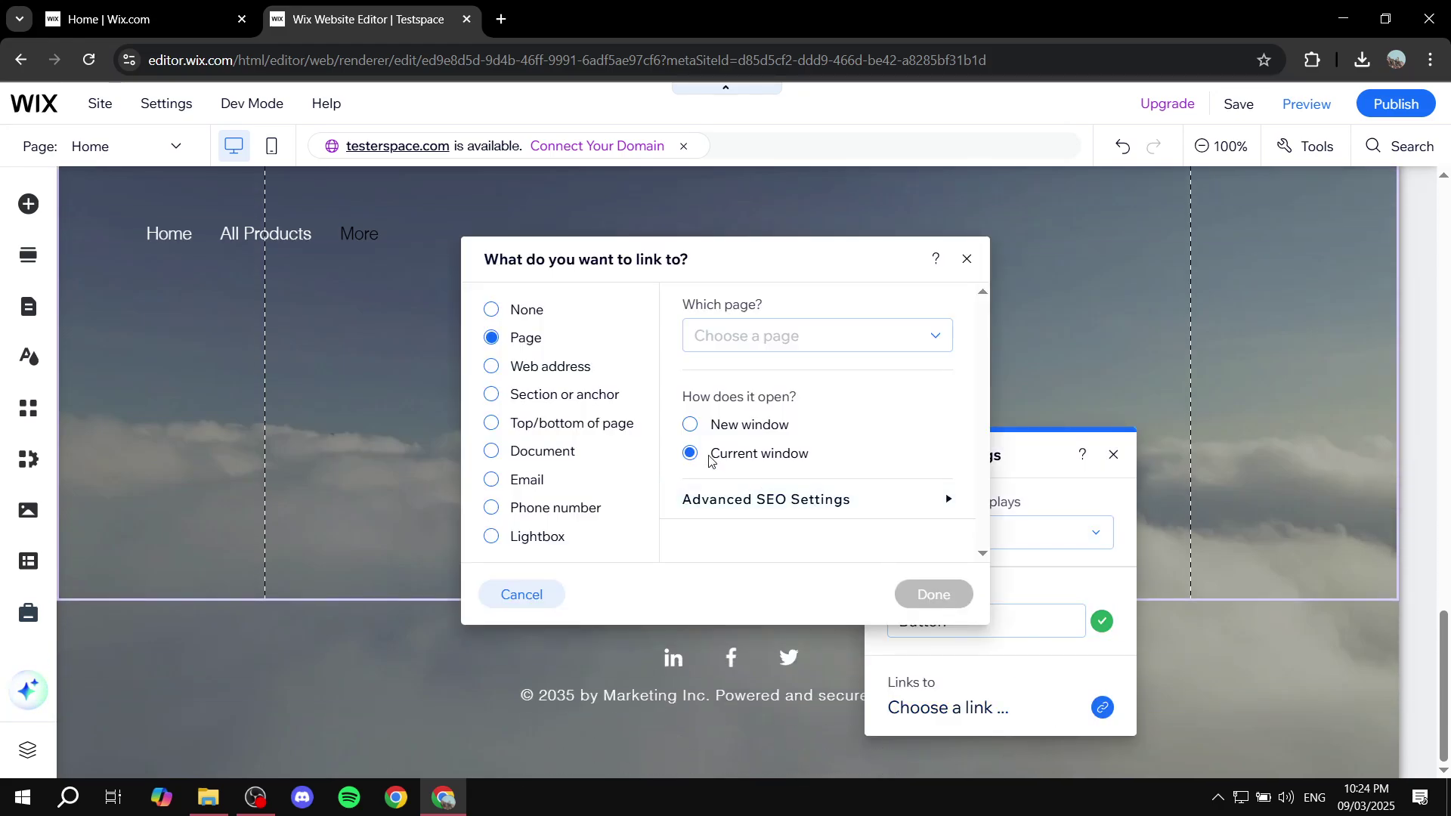
click(584, 397)
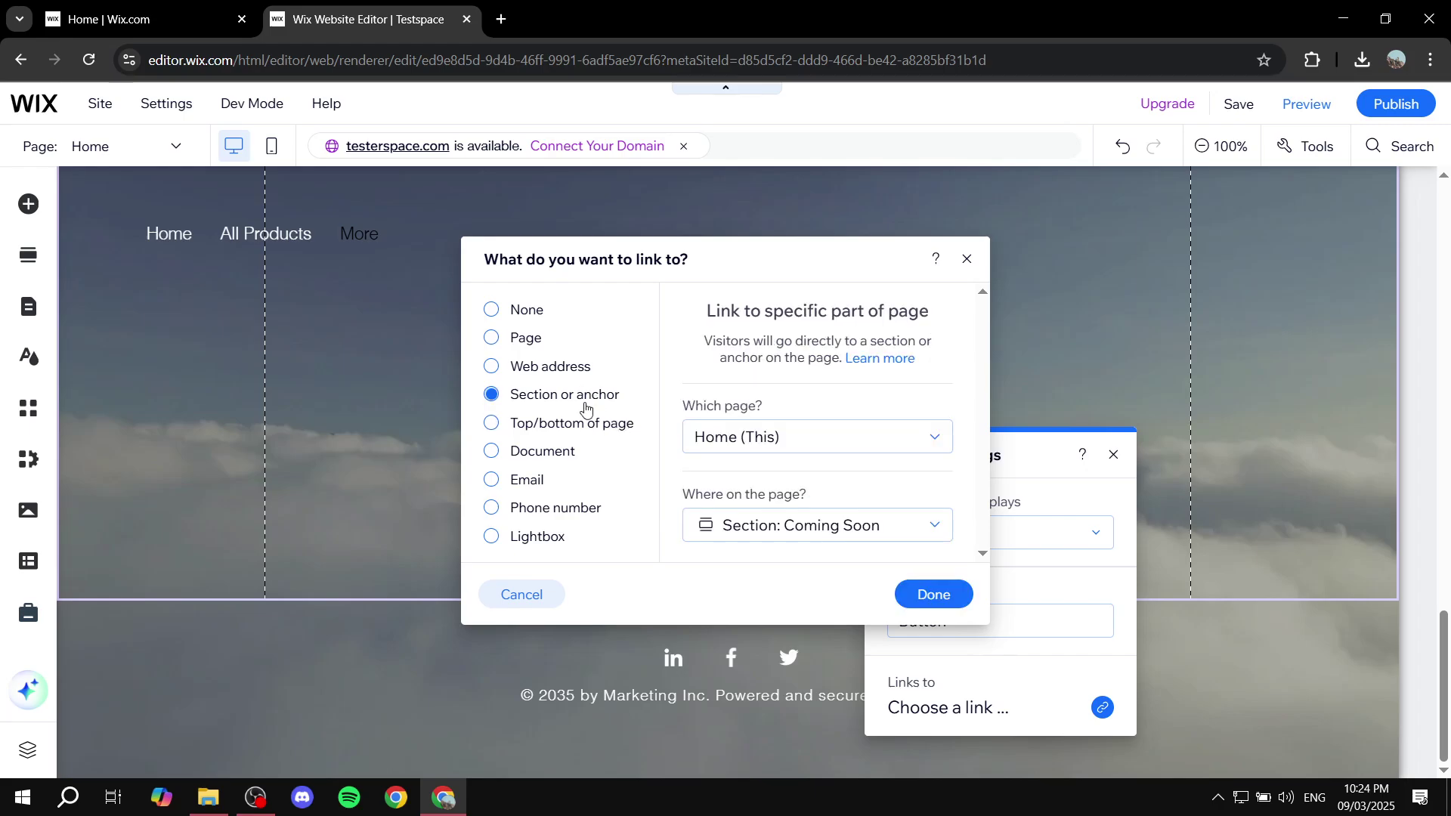
click(819, 523)
click(812, 632)
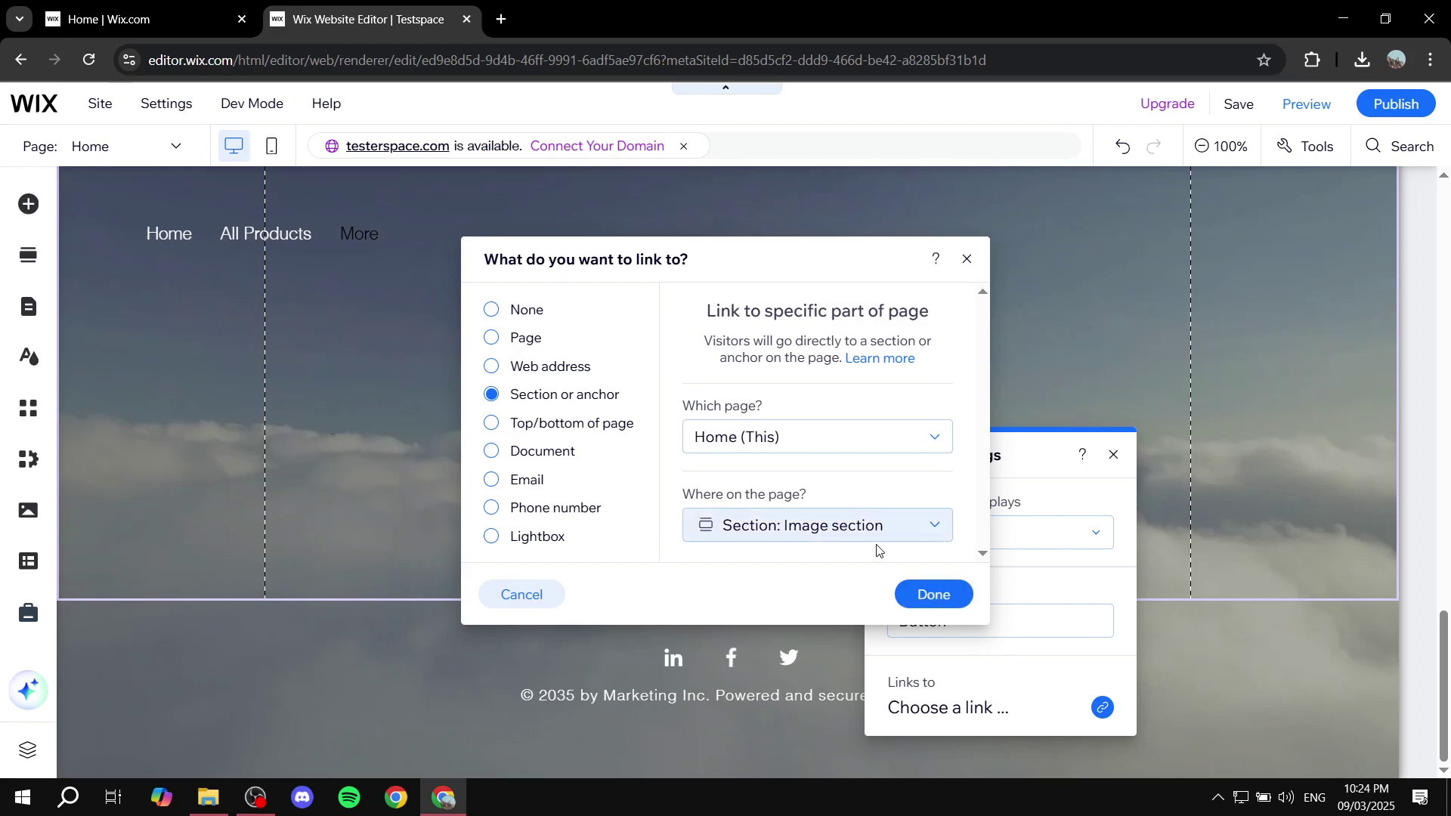
Switch the button's link to the Untitled section of the Contact Form page, confirm it and close the button settings.
click(832, 427)
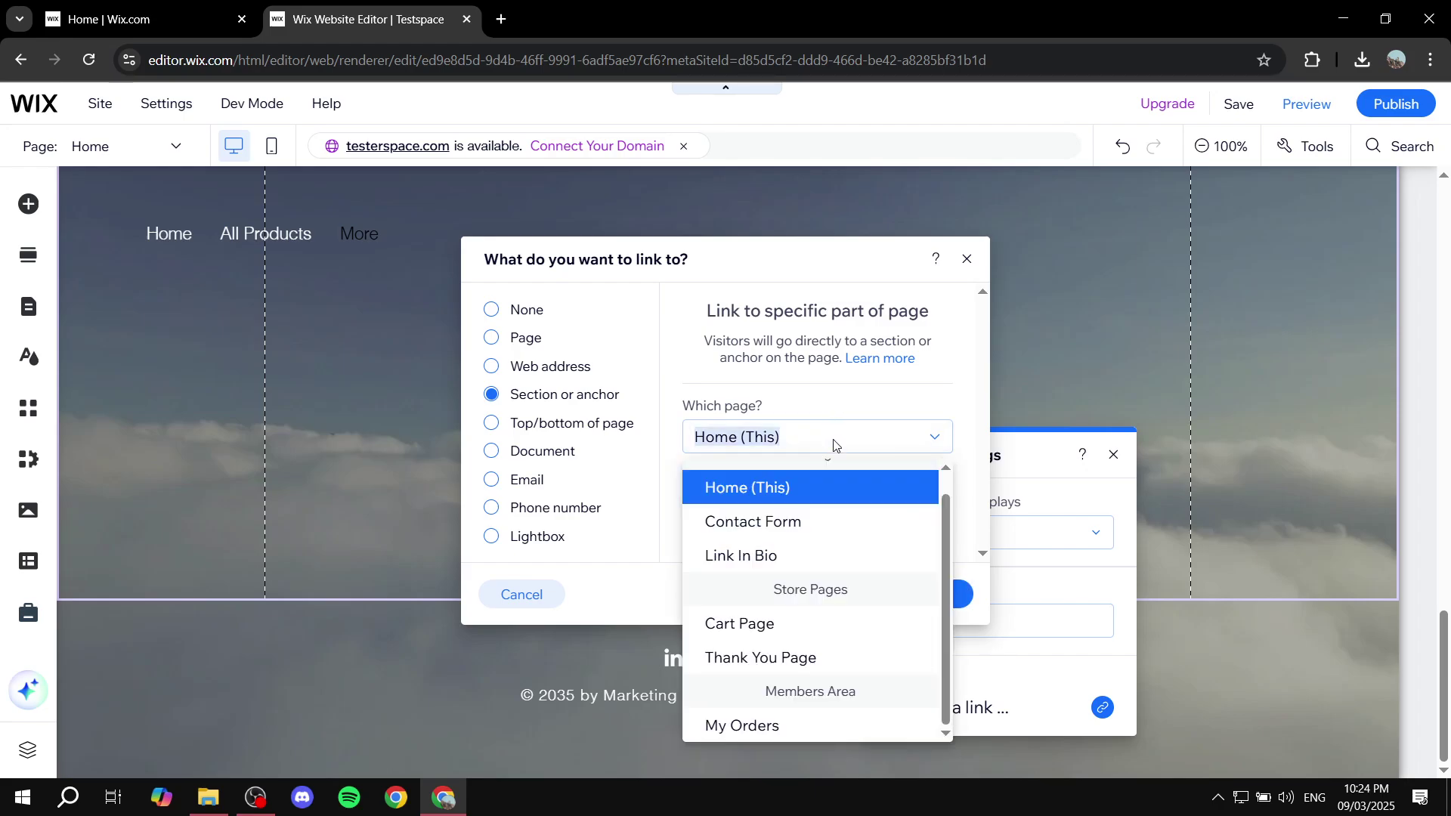
click(806, 531)
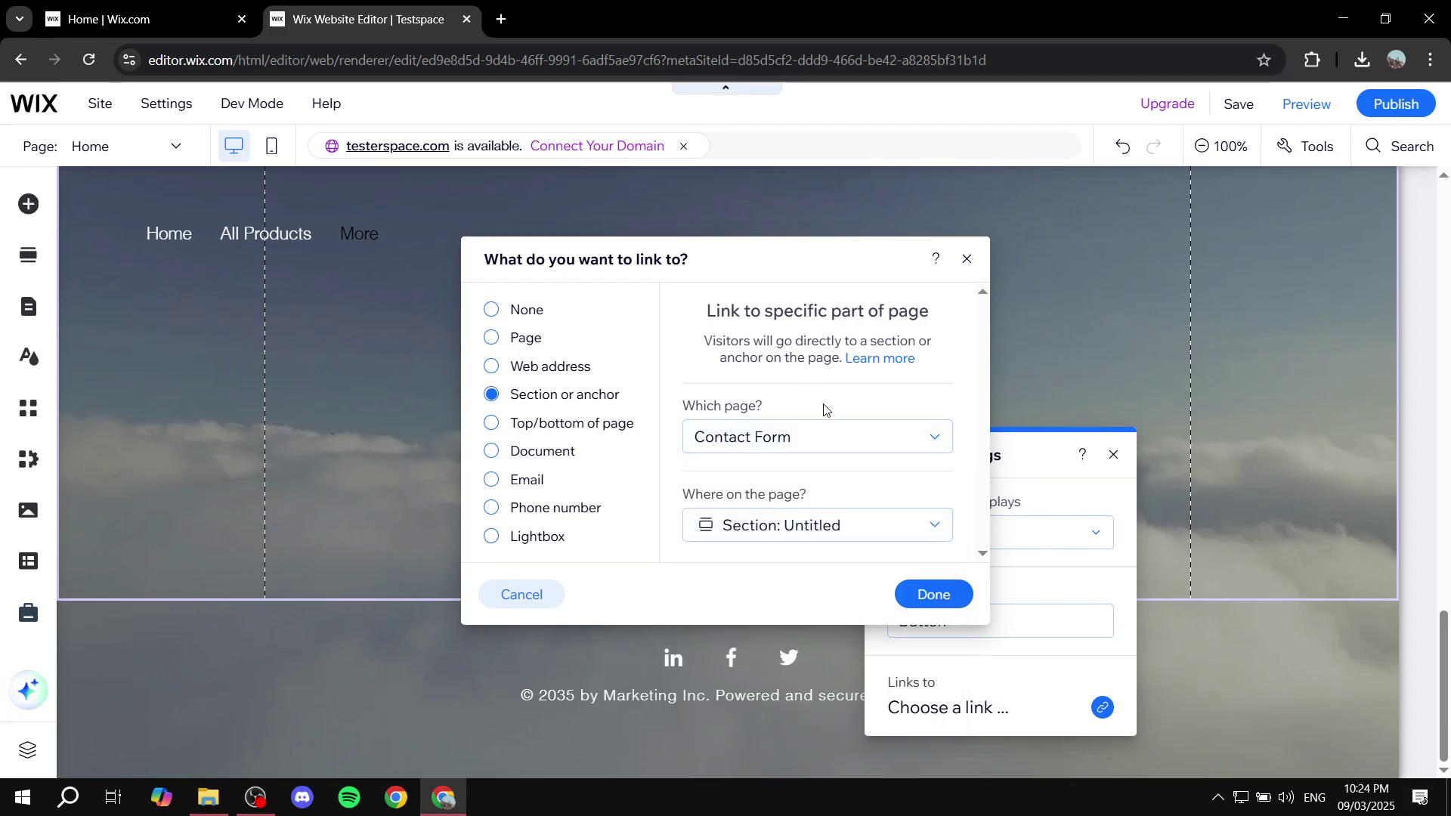
click(835, 526)
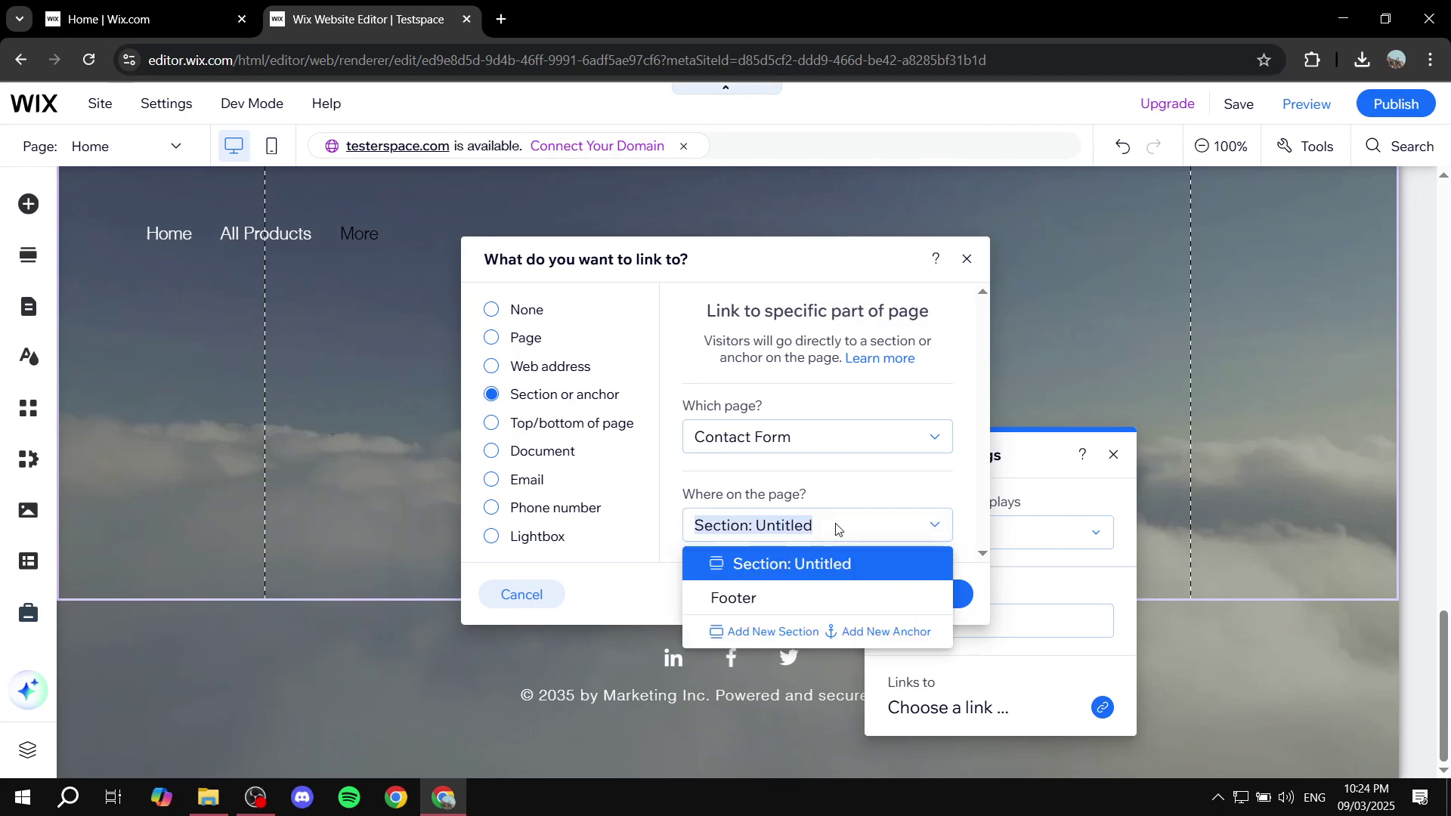
click(844, 567)
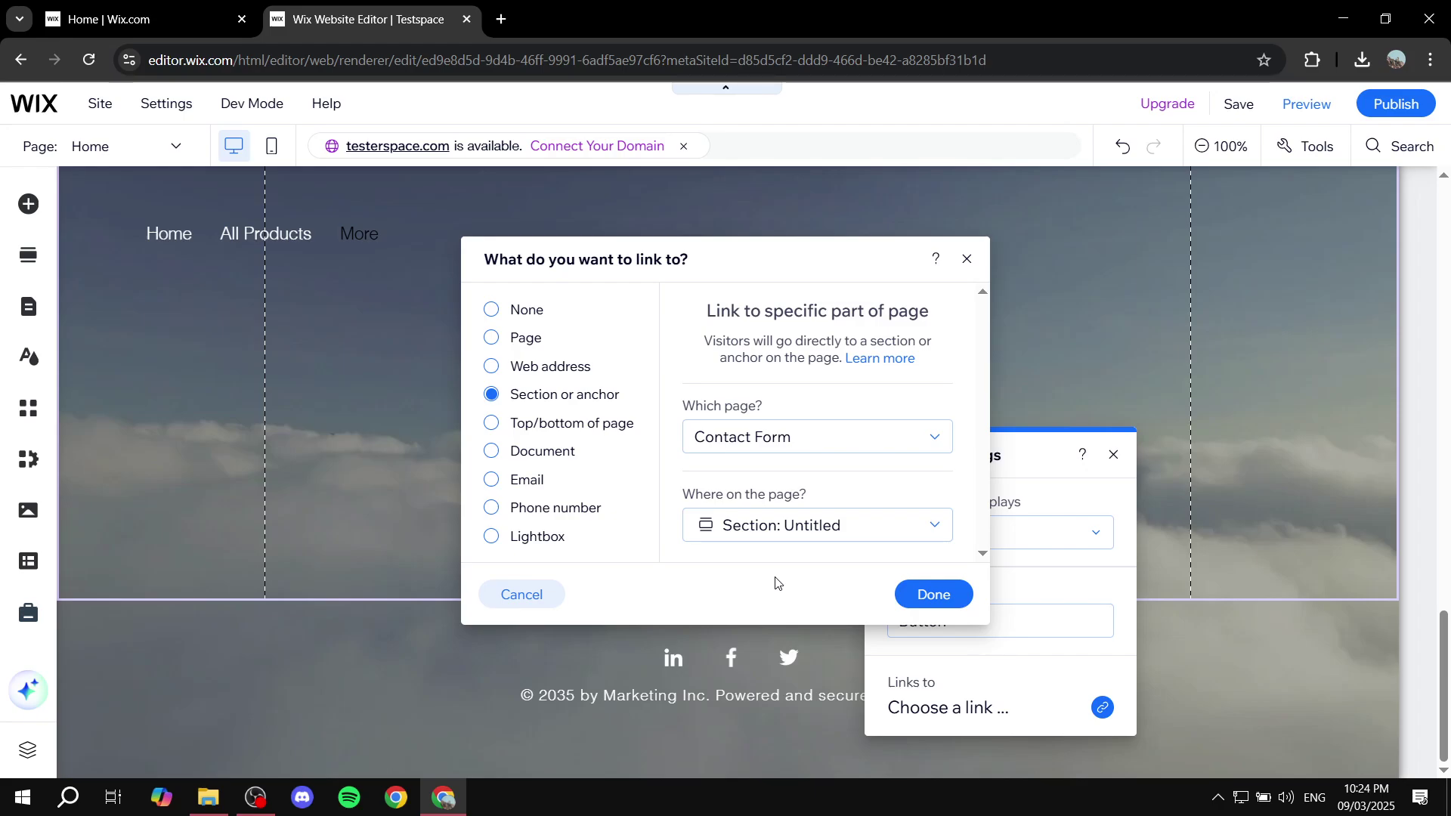
click(922, 596)
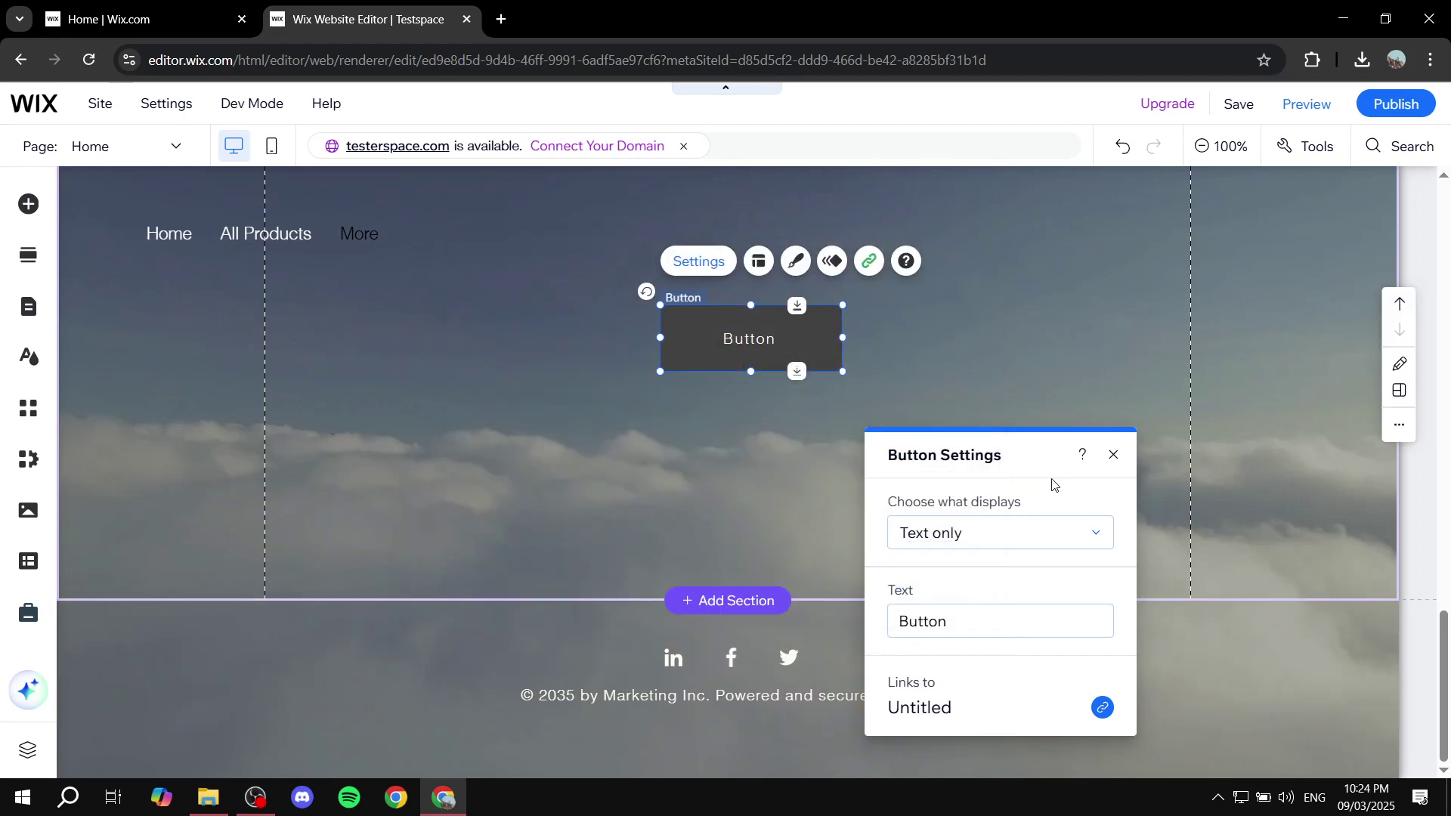
click(1112, 455)
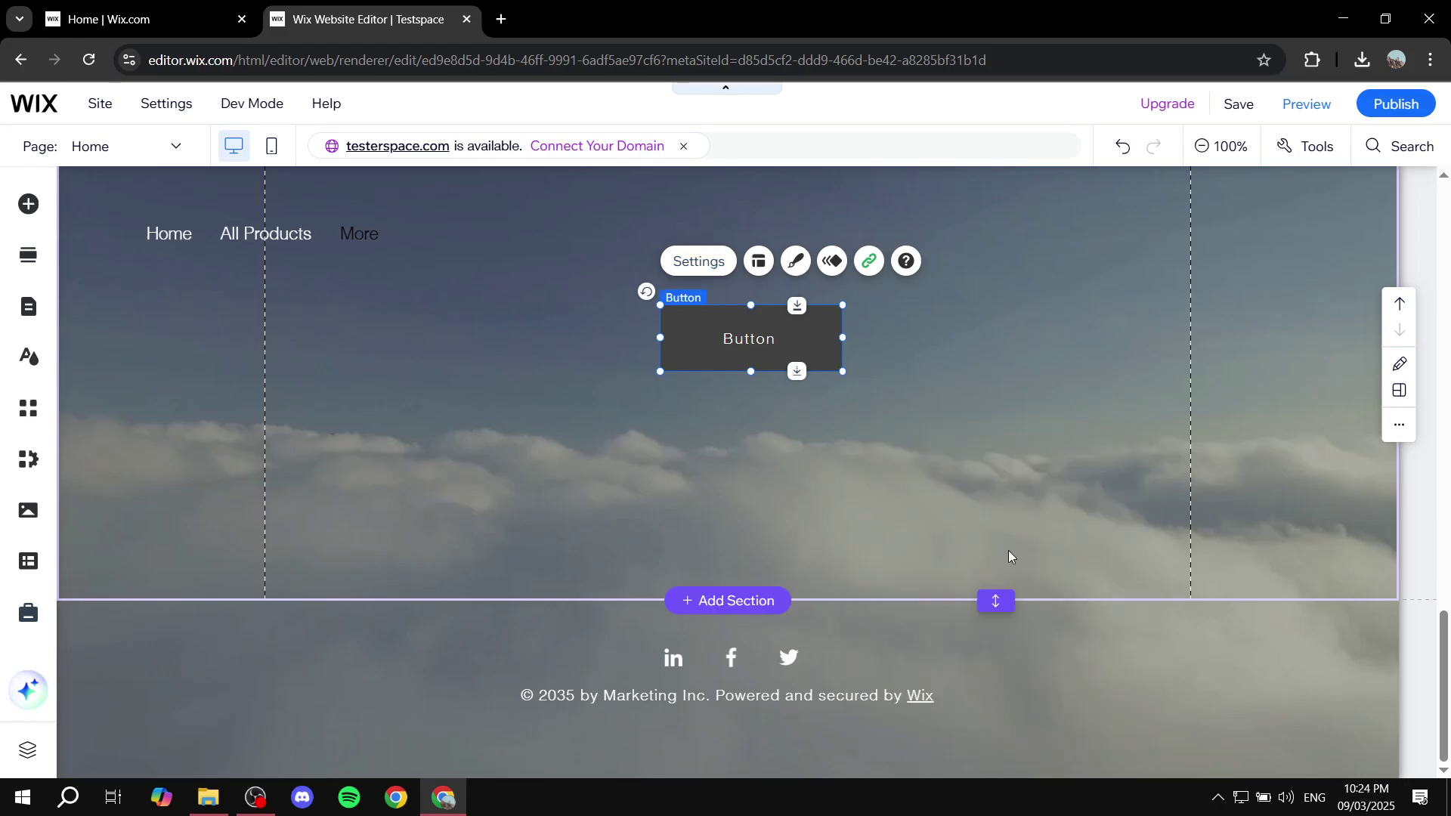
Save the site and open it in preview mode.
scroll(1007, 552, up, 20)
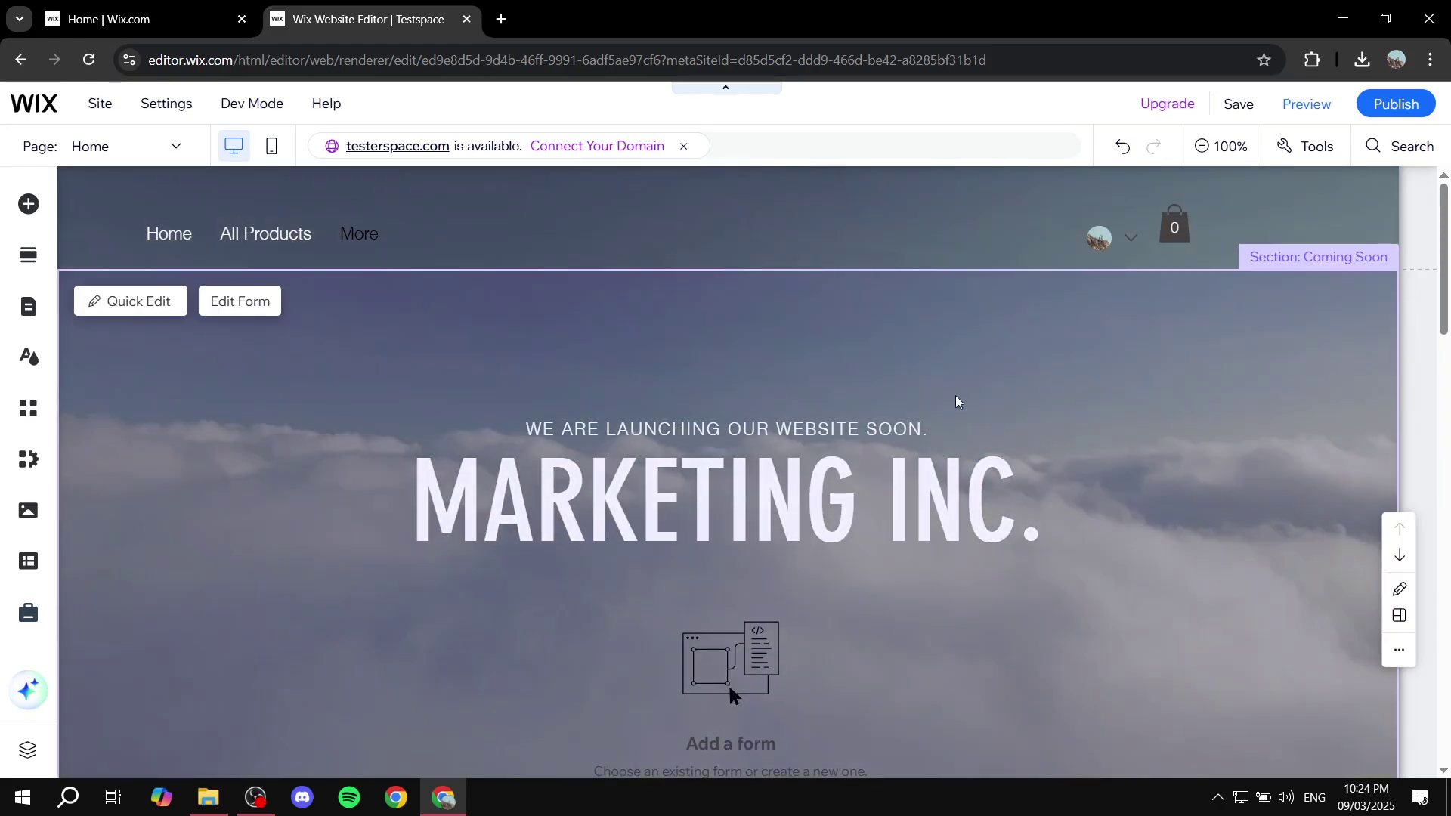
click(1250, 111)
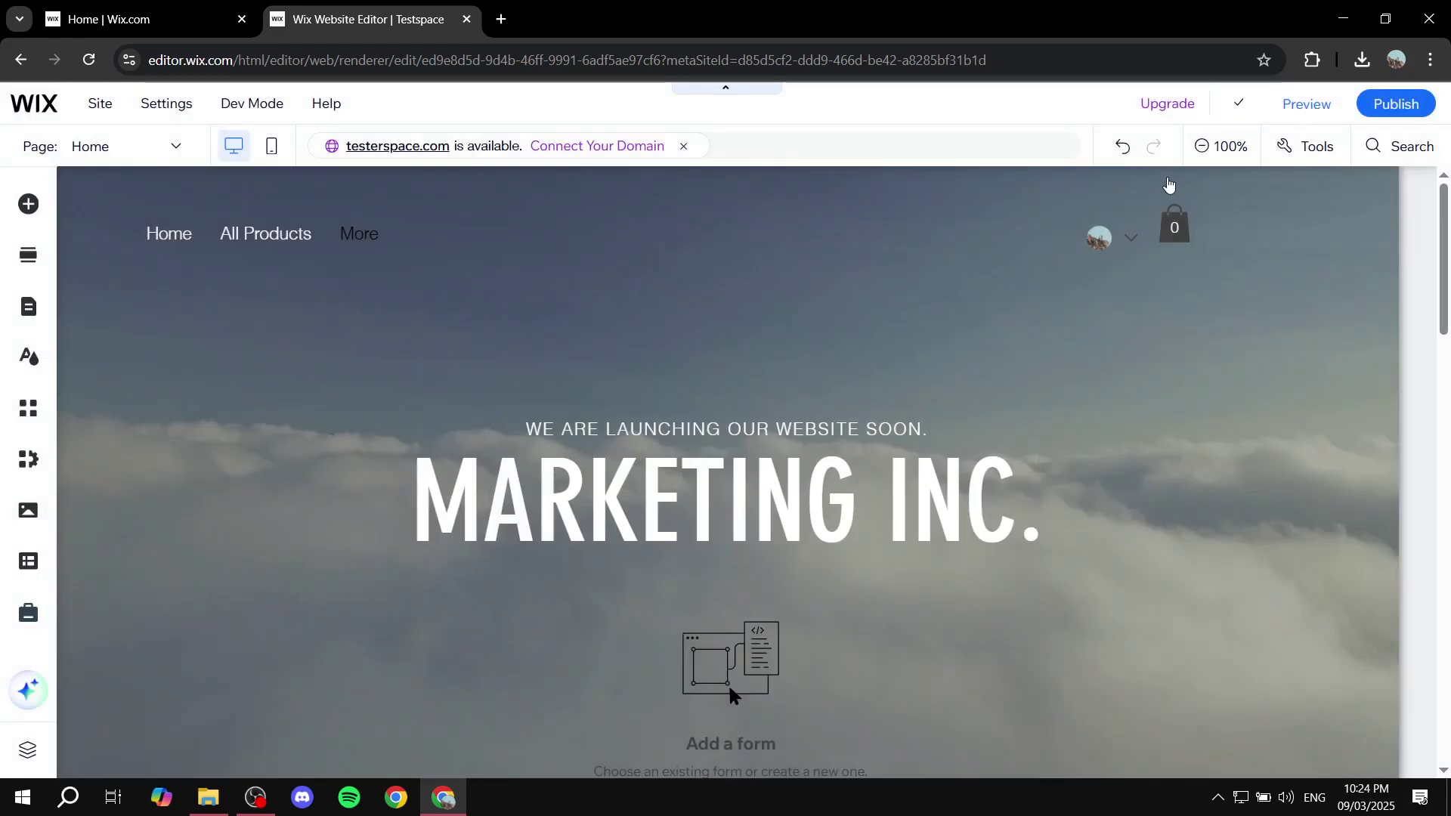
click(1324, 107)
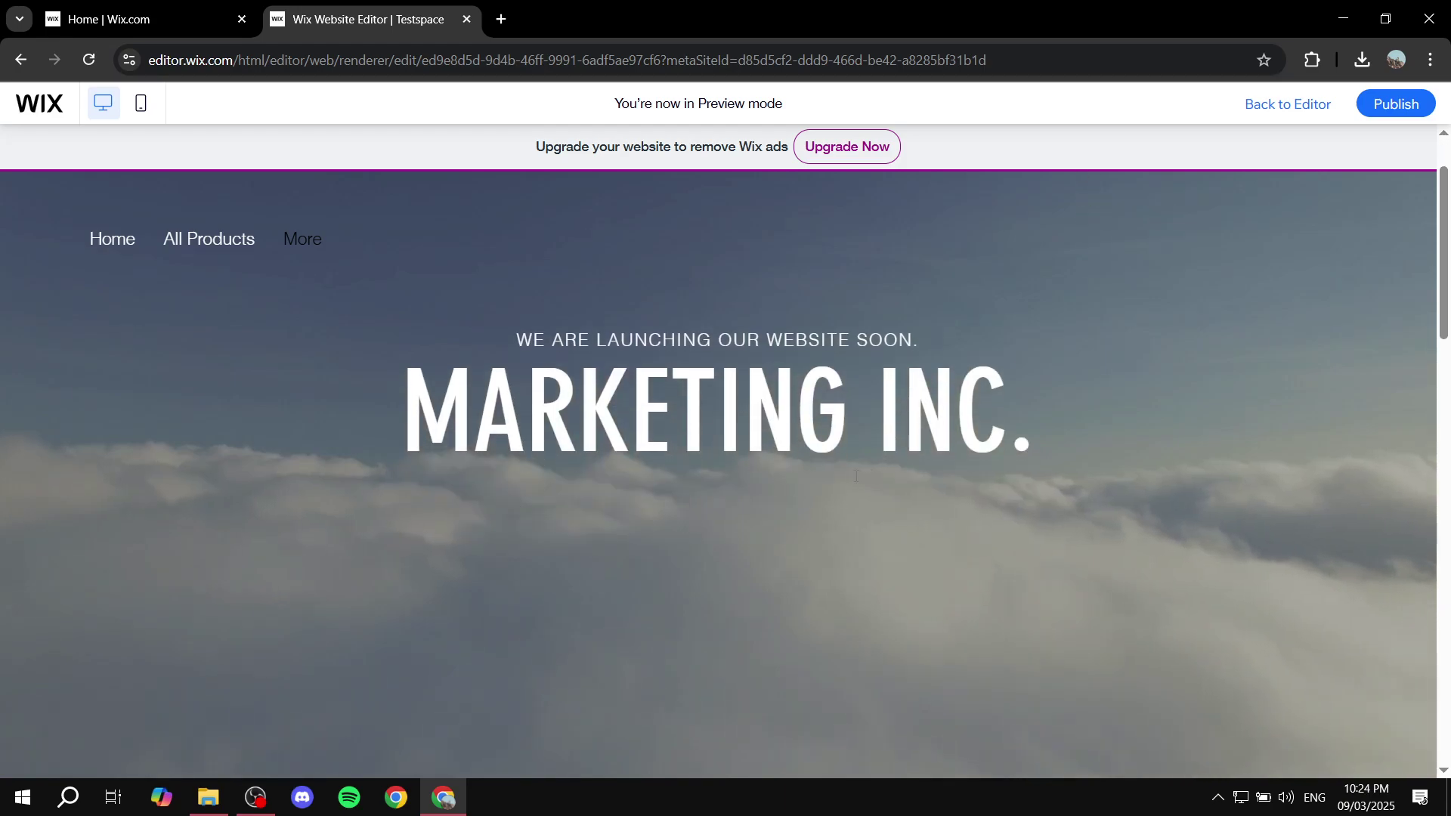
Test the section links of the "Click Here!" heading and the Tutorial image in the preview.
scroll(833, 479, down, 8)
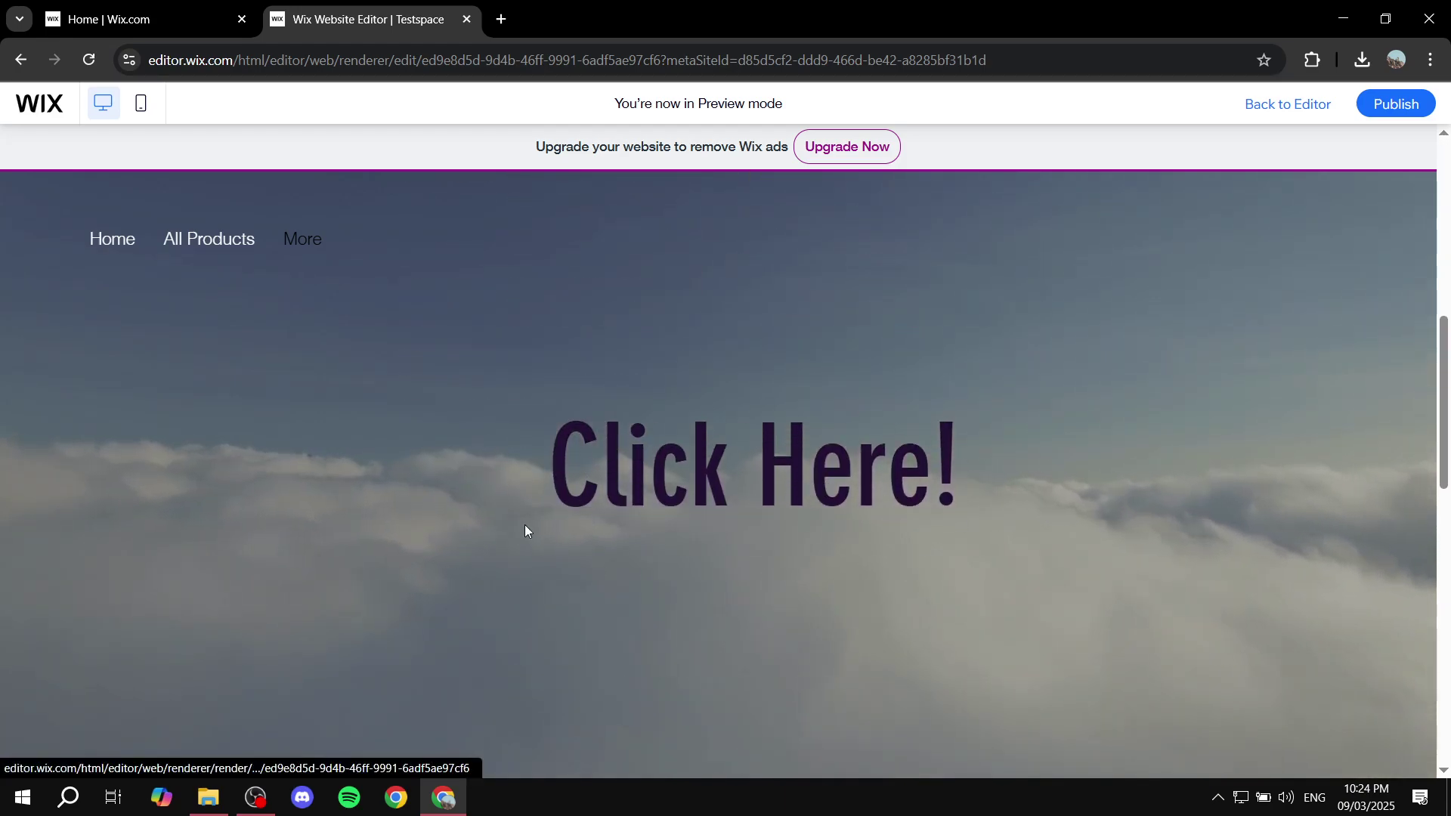
click(785, 473)
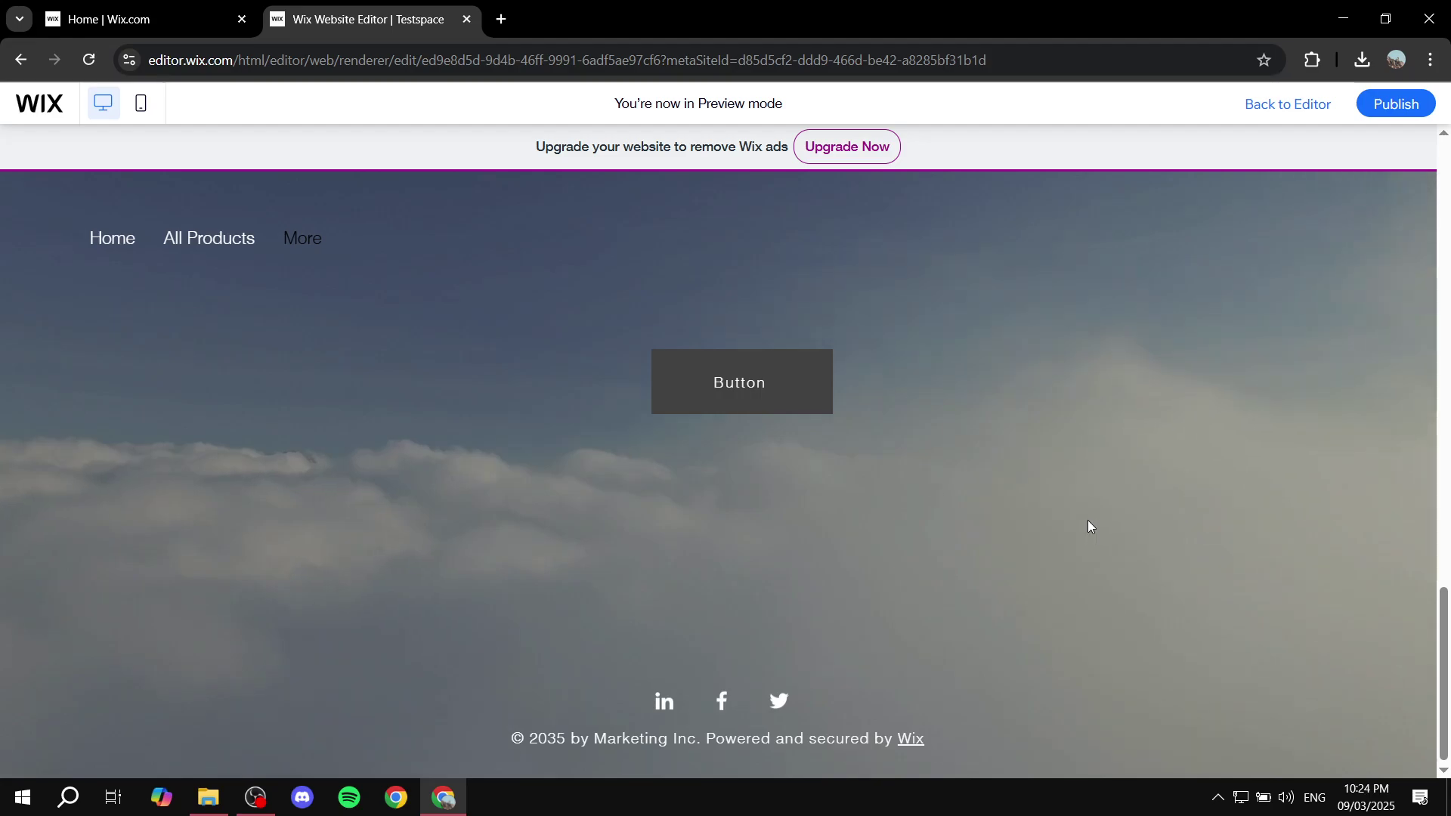
scroll(1086, 520, up, 5)
scroll(831, 548, down, 3)
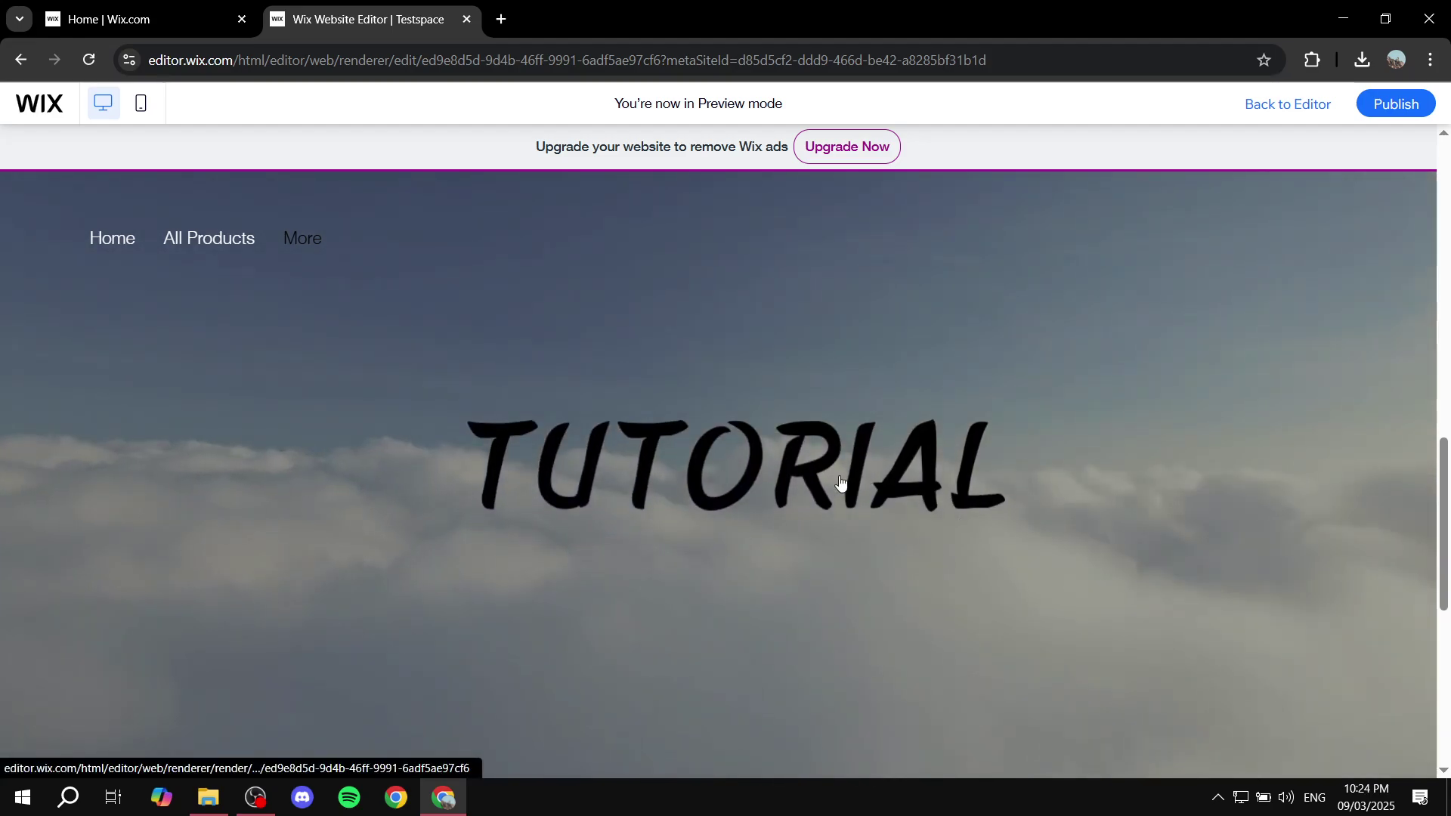
click(796, 464)
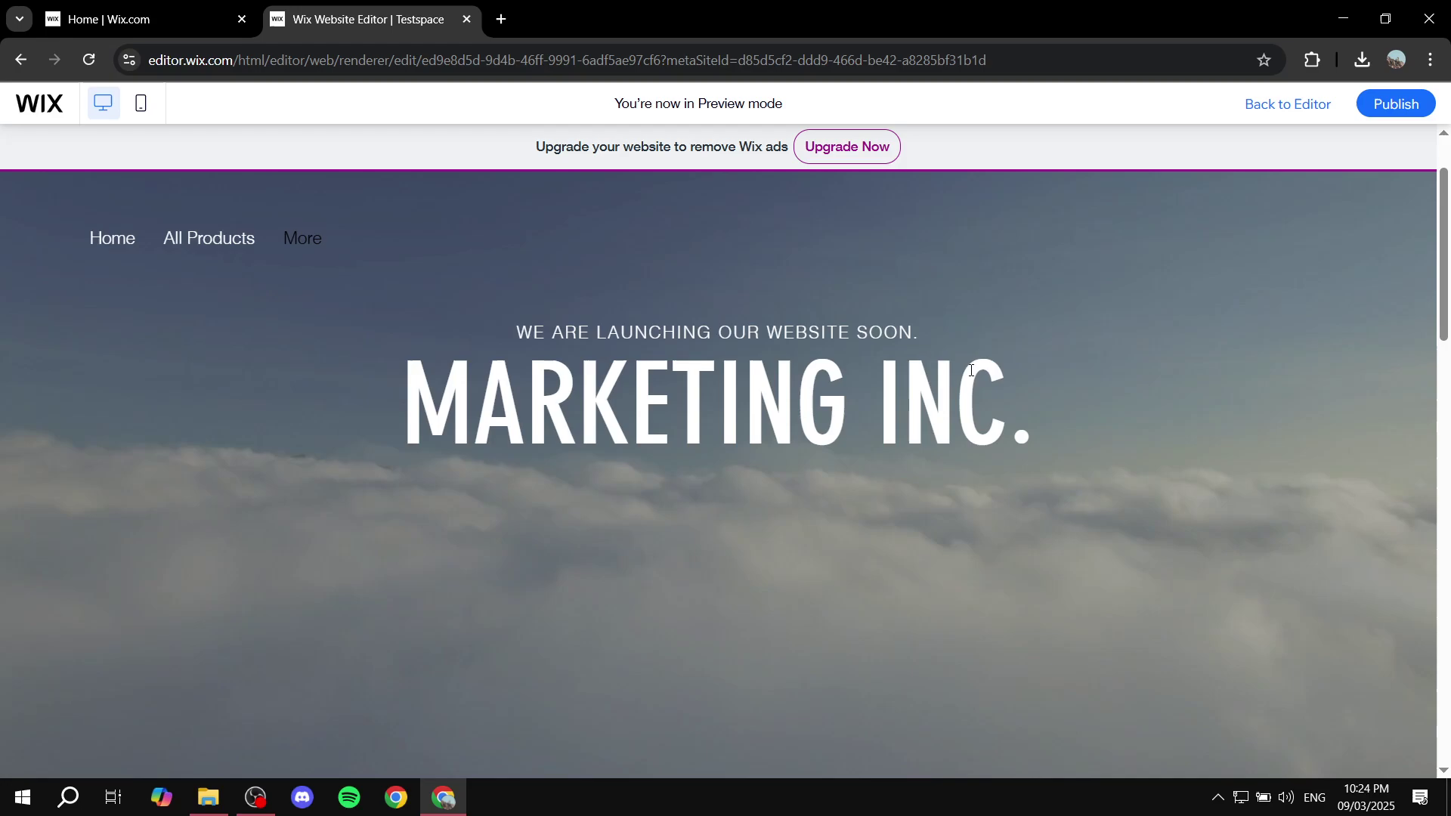
Test the link of the button in the Button section and look over the linked Contact Form page.
scroll(968, 370, down, 3)
scroll(959, 374, down, 6)
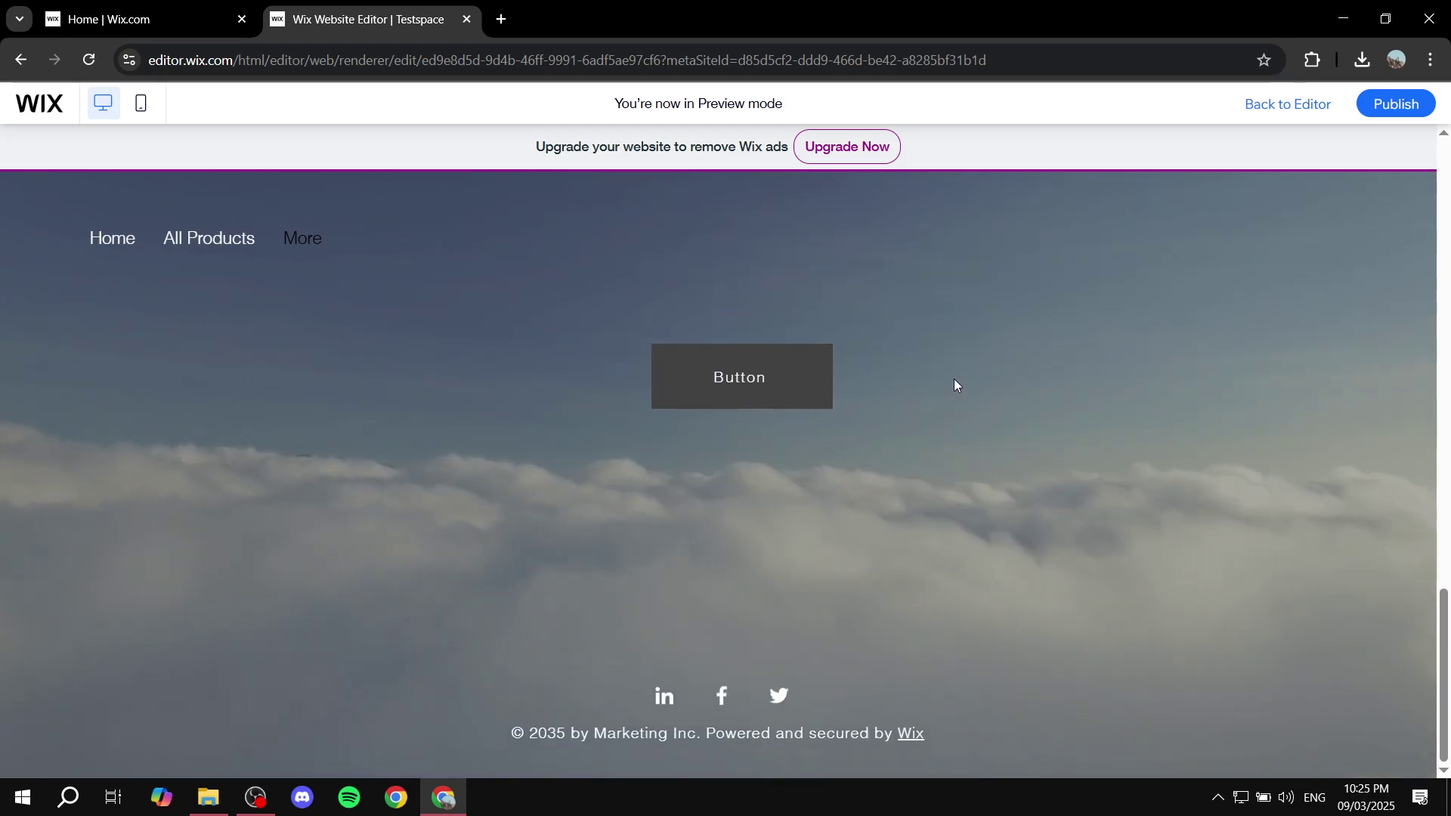
click(781, 349)
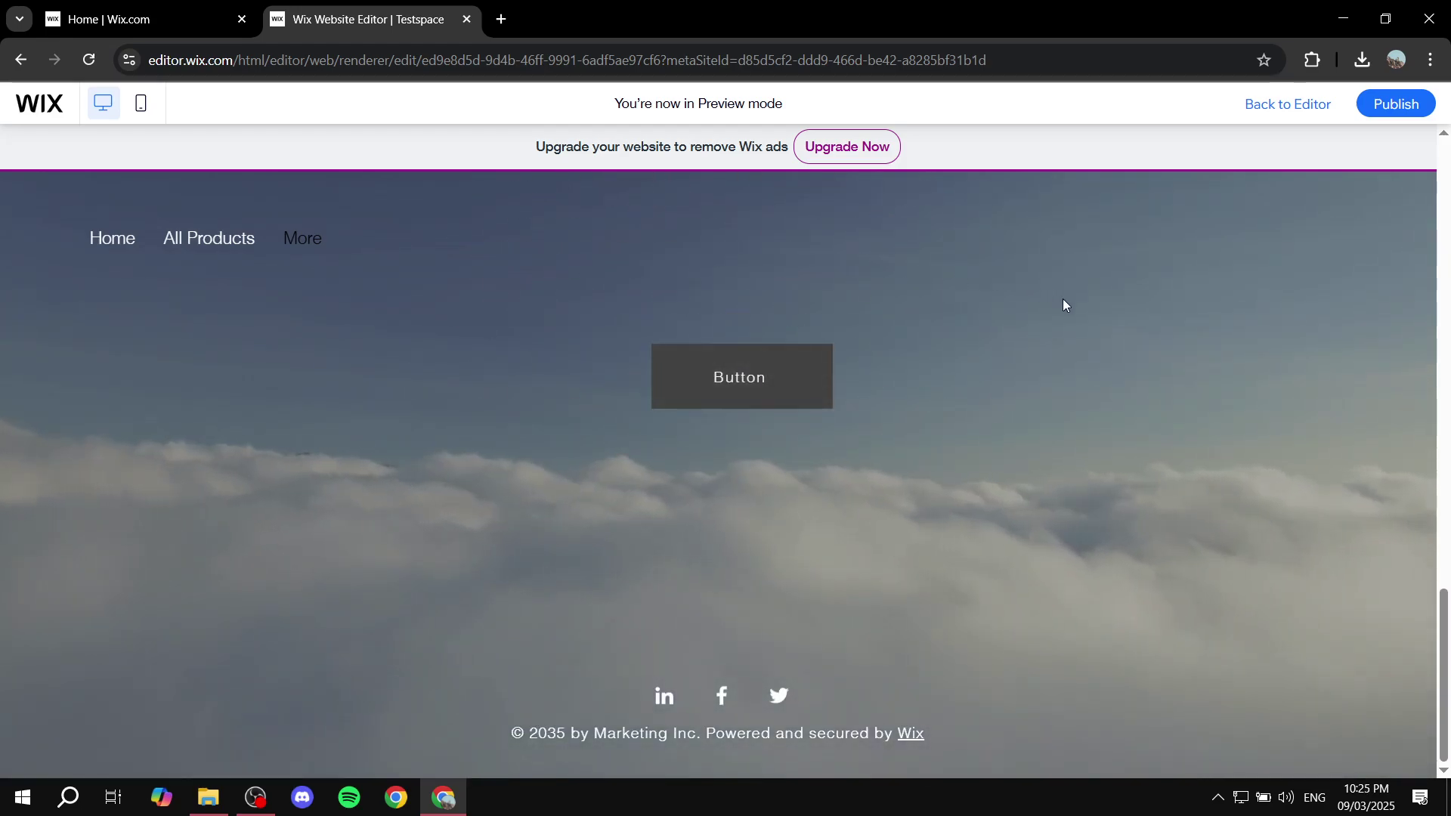
scroll(884, 283, down, 1)
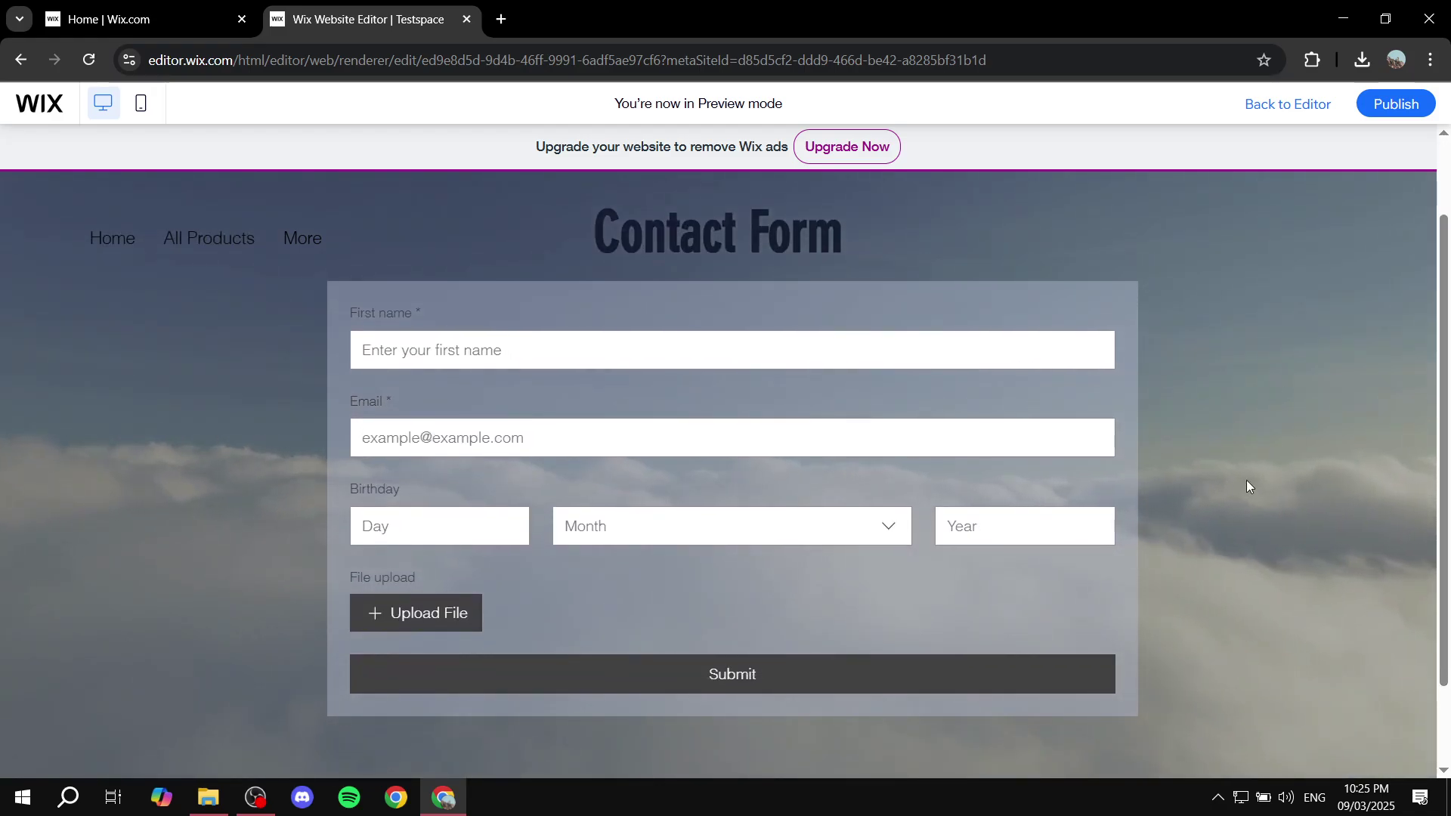
scroll(786, 463, down, 1)
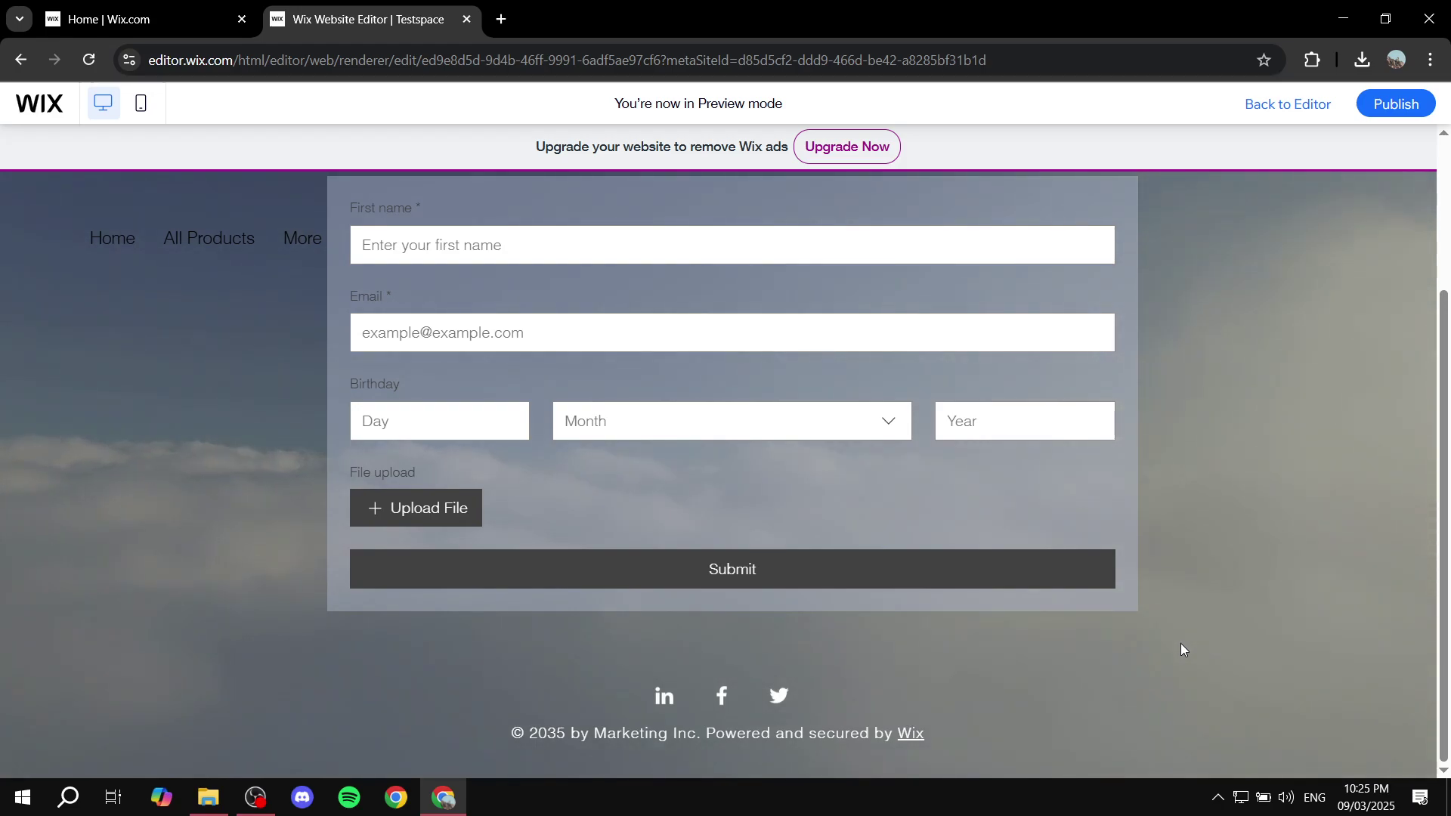
scroll(1182, 648, up, 3)
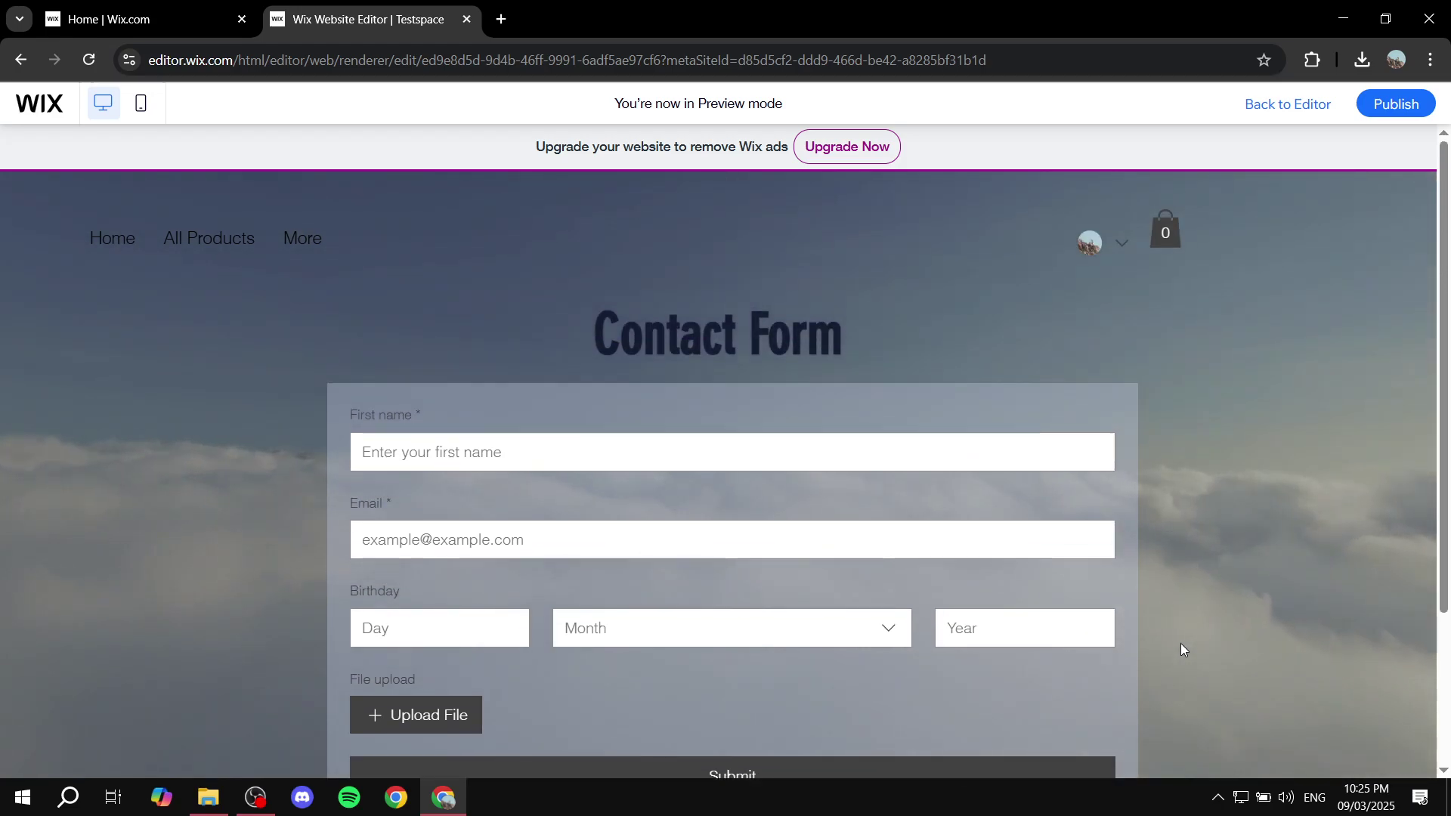